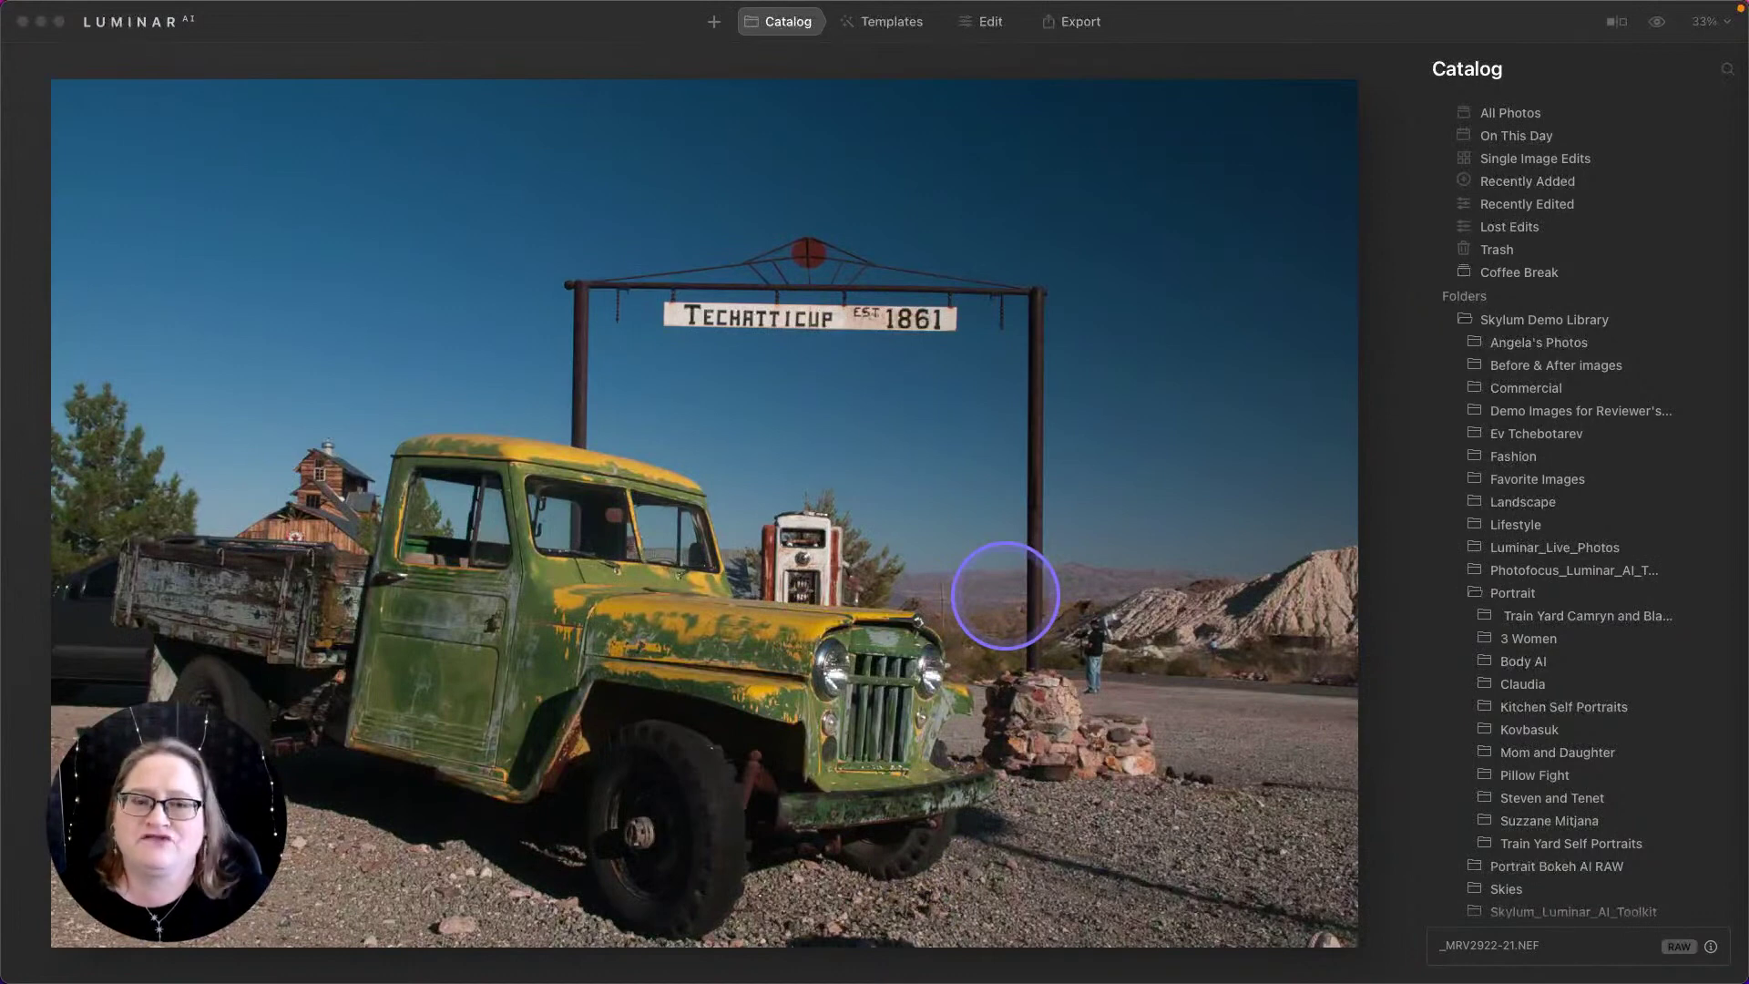
Step: Start editing the truck photo with Accent 60, Structure Amount 66 and Structure Boost 40
click(990, 22)
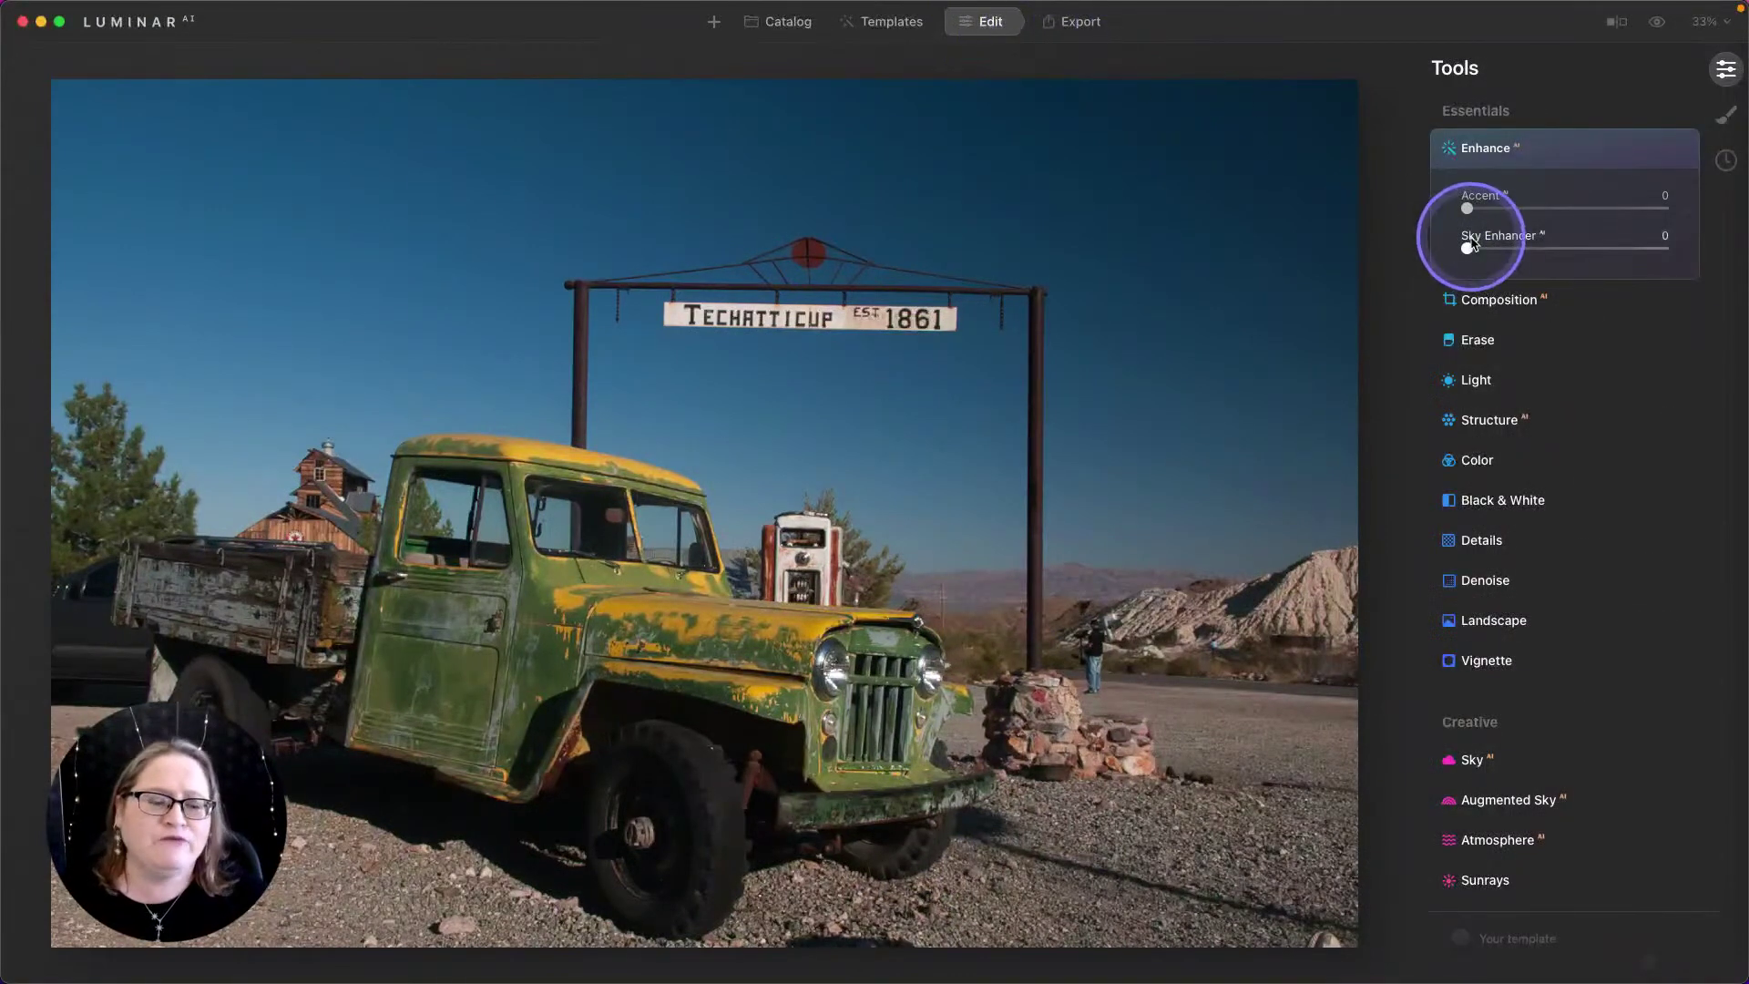
drag(1467, 210, 1595, 216)
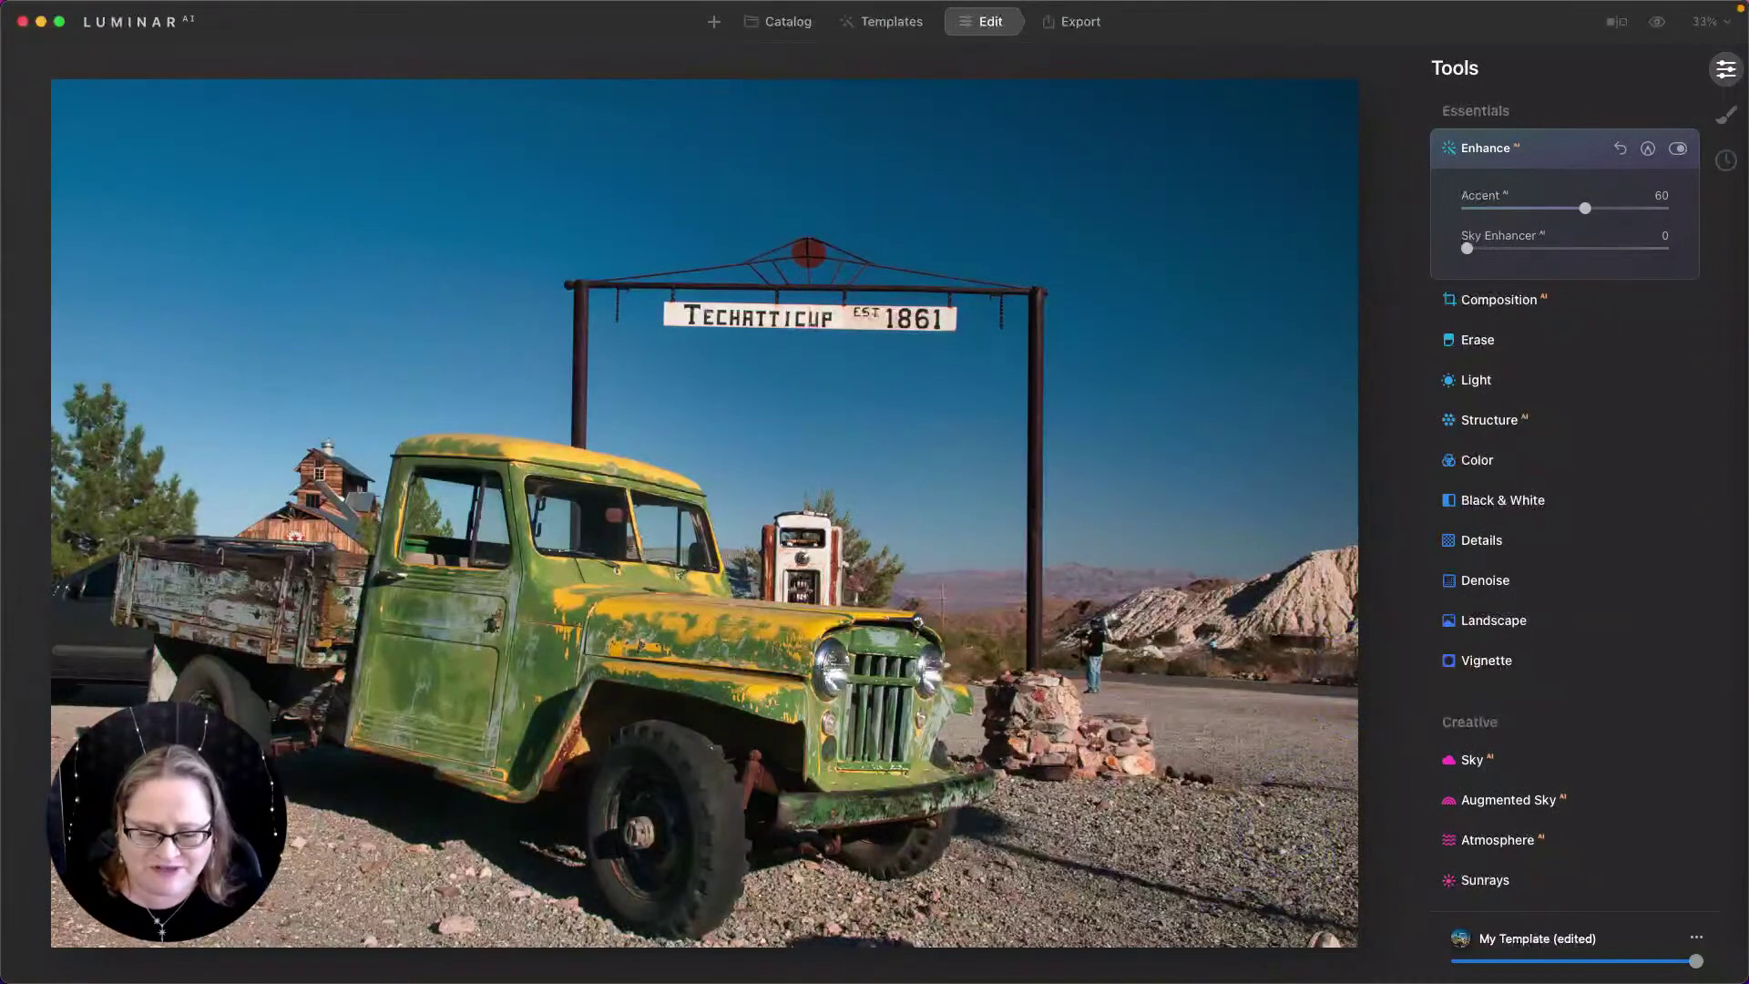
click(1489, 419)
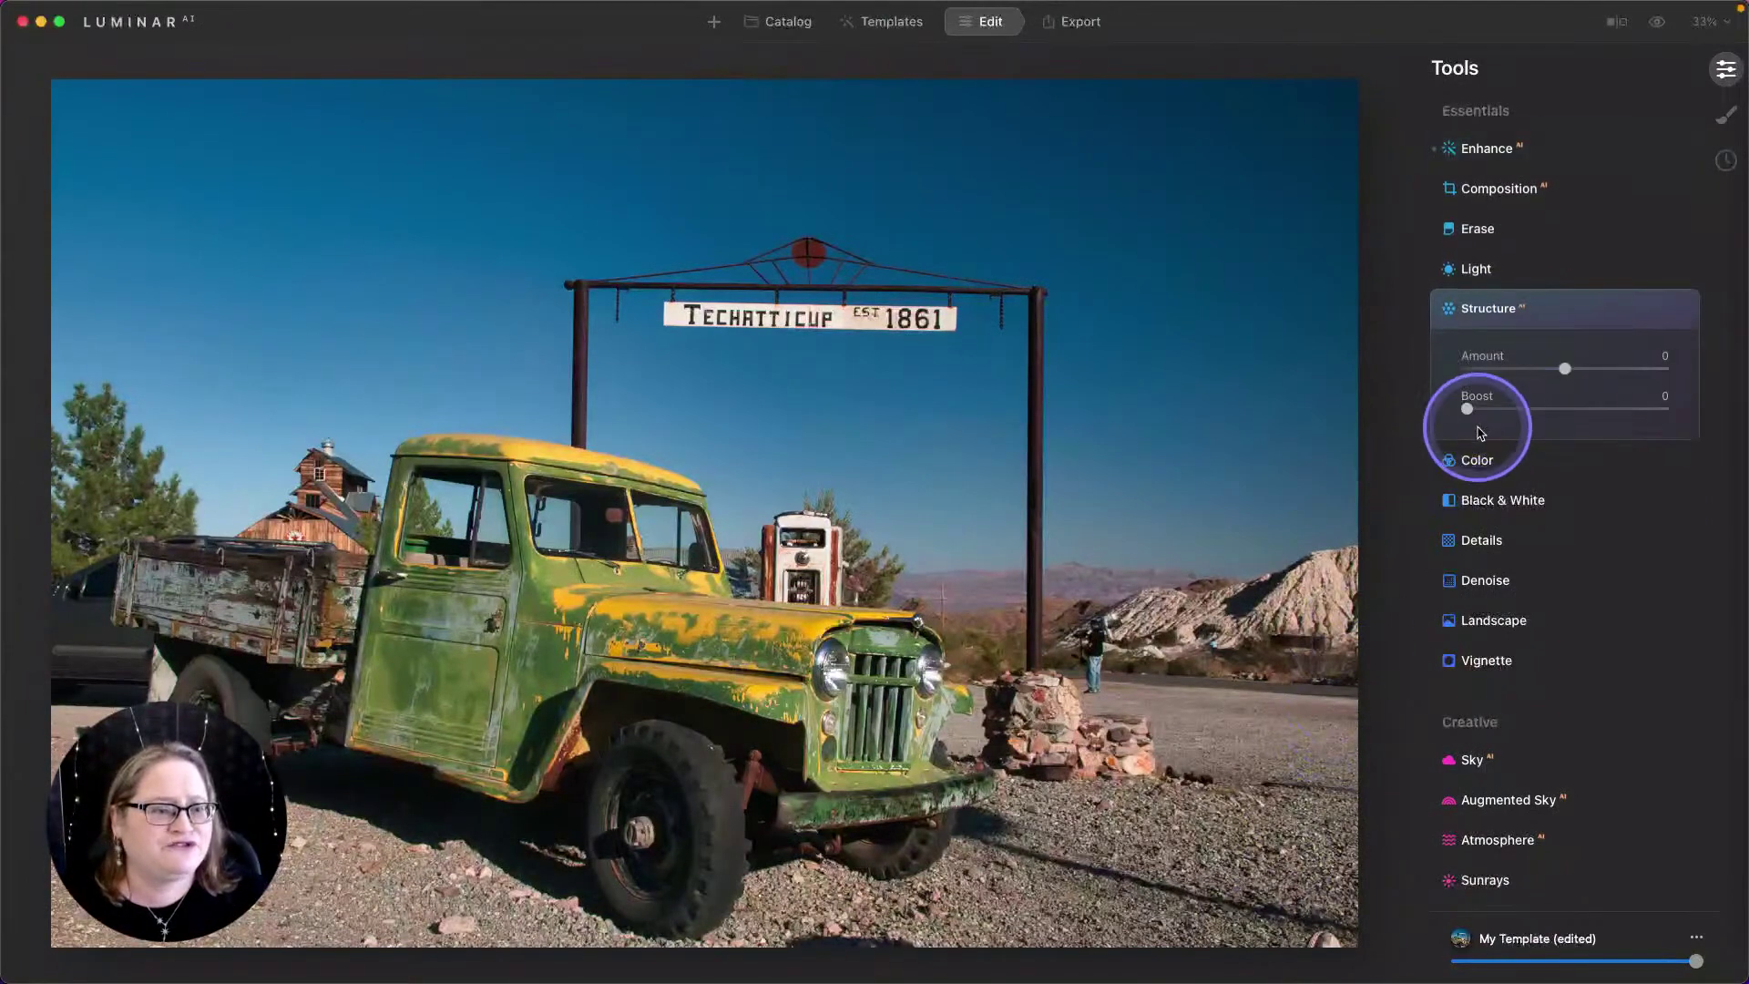
drag(1564, 369, 1625, 375)
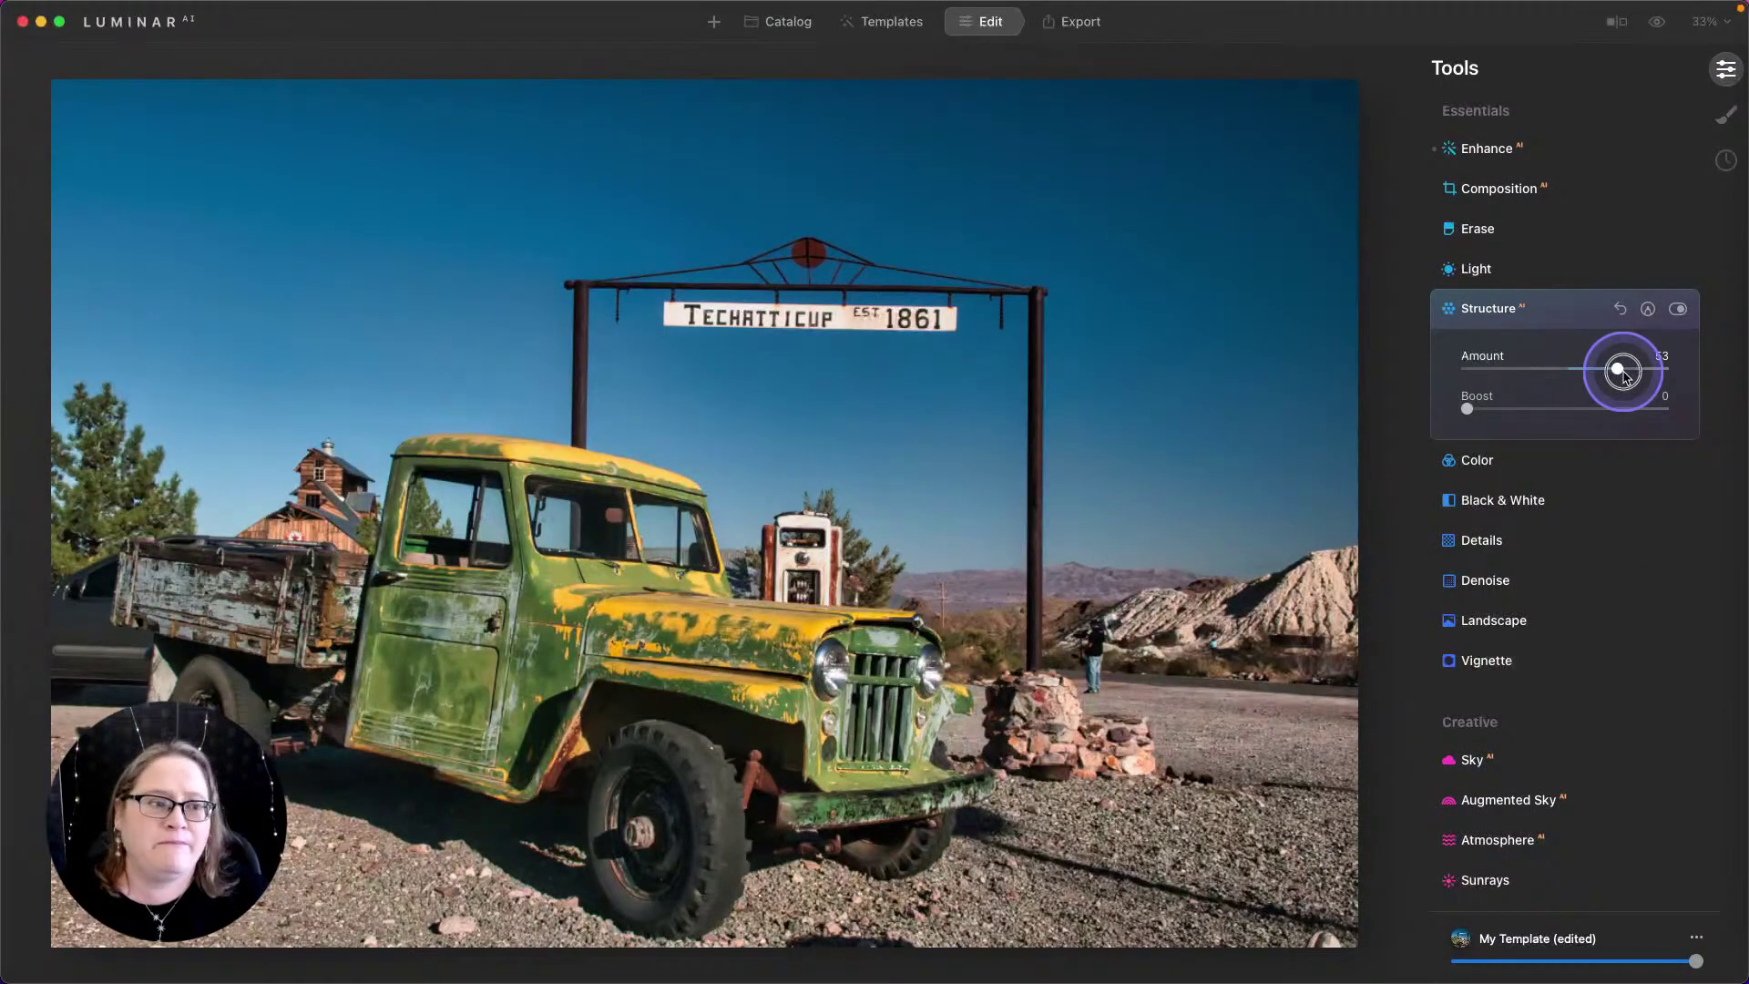
mouse_move(1626, 377)
mouse_down()
mouse_move(1598, 372)
mouse_move(1637, 376)
mouse_up()
drag(1470, 408, 1547, 408)
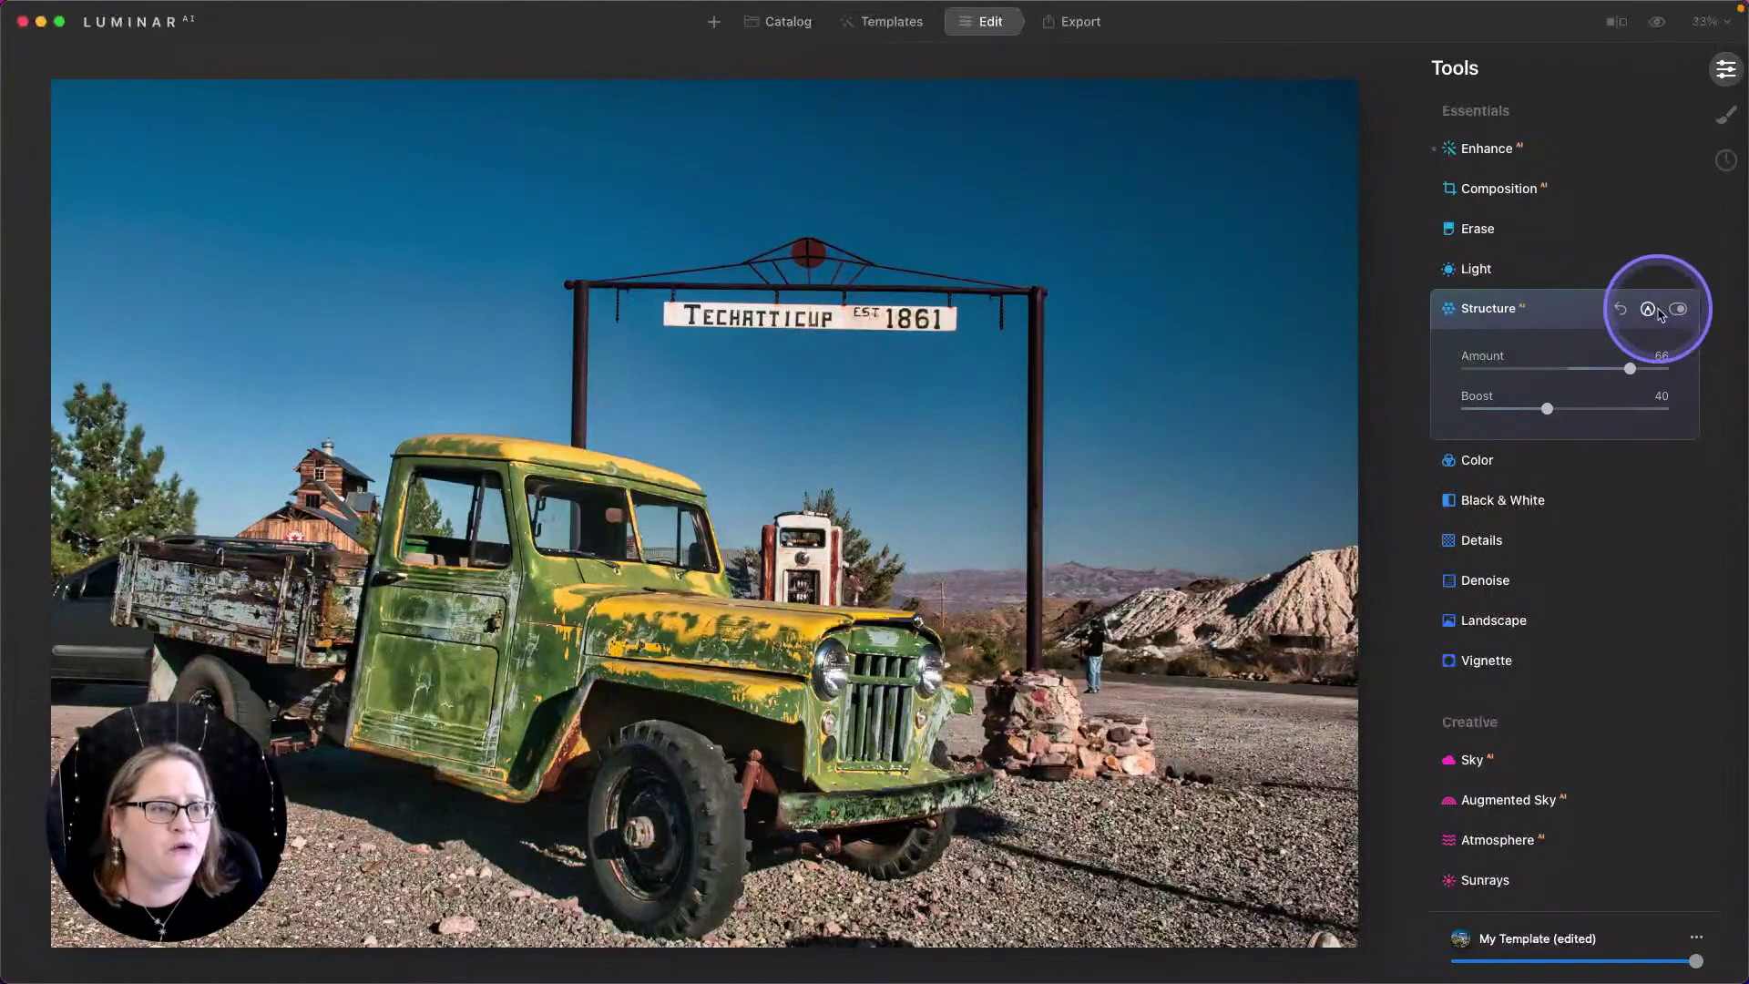
Step: Paint a Structure mask over the truck with the brush enlarged to radius 172
click(1649, 310)
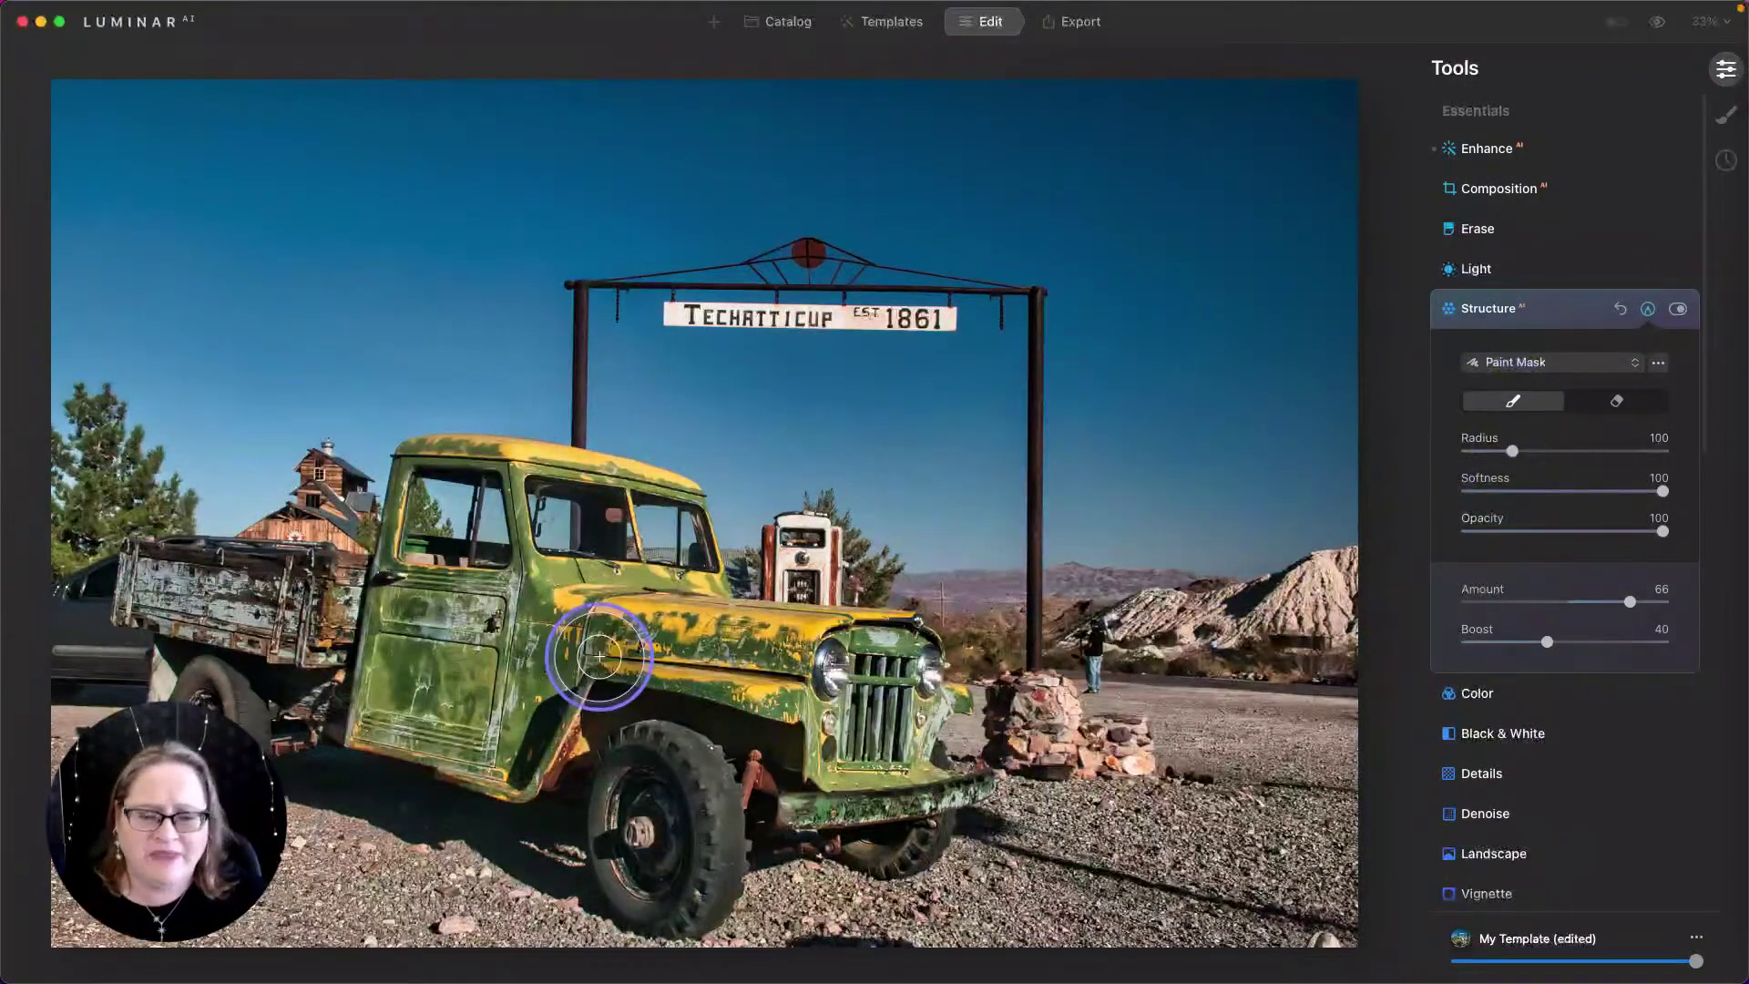
key(bracketright)
key(bracketright)
key(bracketright)
key(bracketright)
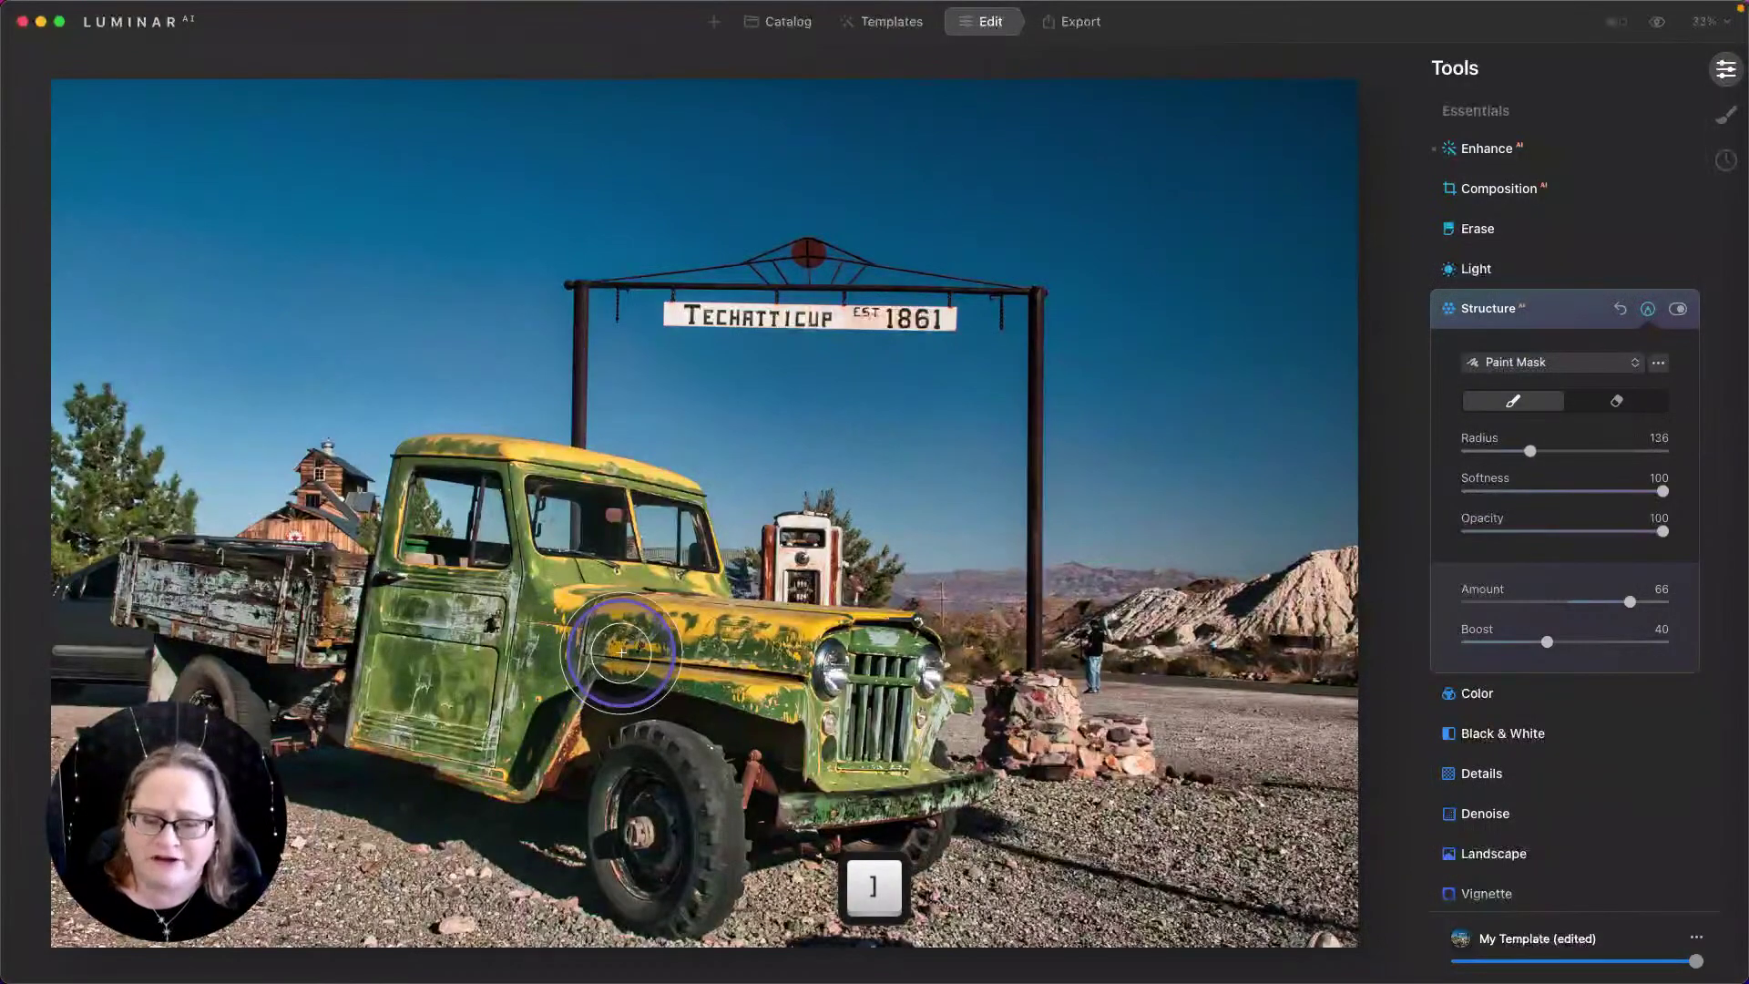
mouse_move(656, 658)
mouse_down()
mouse_move(716, 691)
mouse_move(596, 607)
mouse_move(600, 577)
mouse_move(505, 521)
mouse_move(425, 583)
mouse_move(287, 609)
mouse_move(272, 572)
mouse_move(262, 675)
mouse_move(187, 592)
mouse_move(166, 594)
mouse_move(443, 662)
mouse_move(385, 691)
mouse_move(733, 784)
mouse_move(681, 807)
mouse_move(747, 772)
mouse_move(666, 862)
mouse_move(745, 720)
mouse_move(846, 777)
mouse_move(892, 768)
mouse_move(861, 689)
mouse_move(878, 734)
mouse_move(668, 601)
mouse_move(636, 542)
mouse_move(450, 517)
mouse_move(360, 581)
mouse_move(246, 605)
mouse_move(209, 662)
mouse_move(230, 721)
mouse_up()
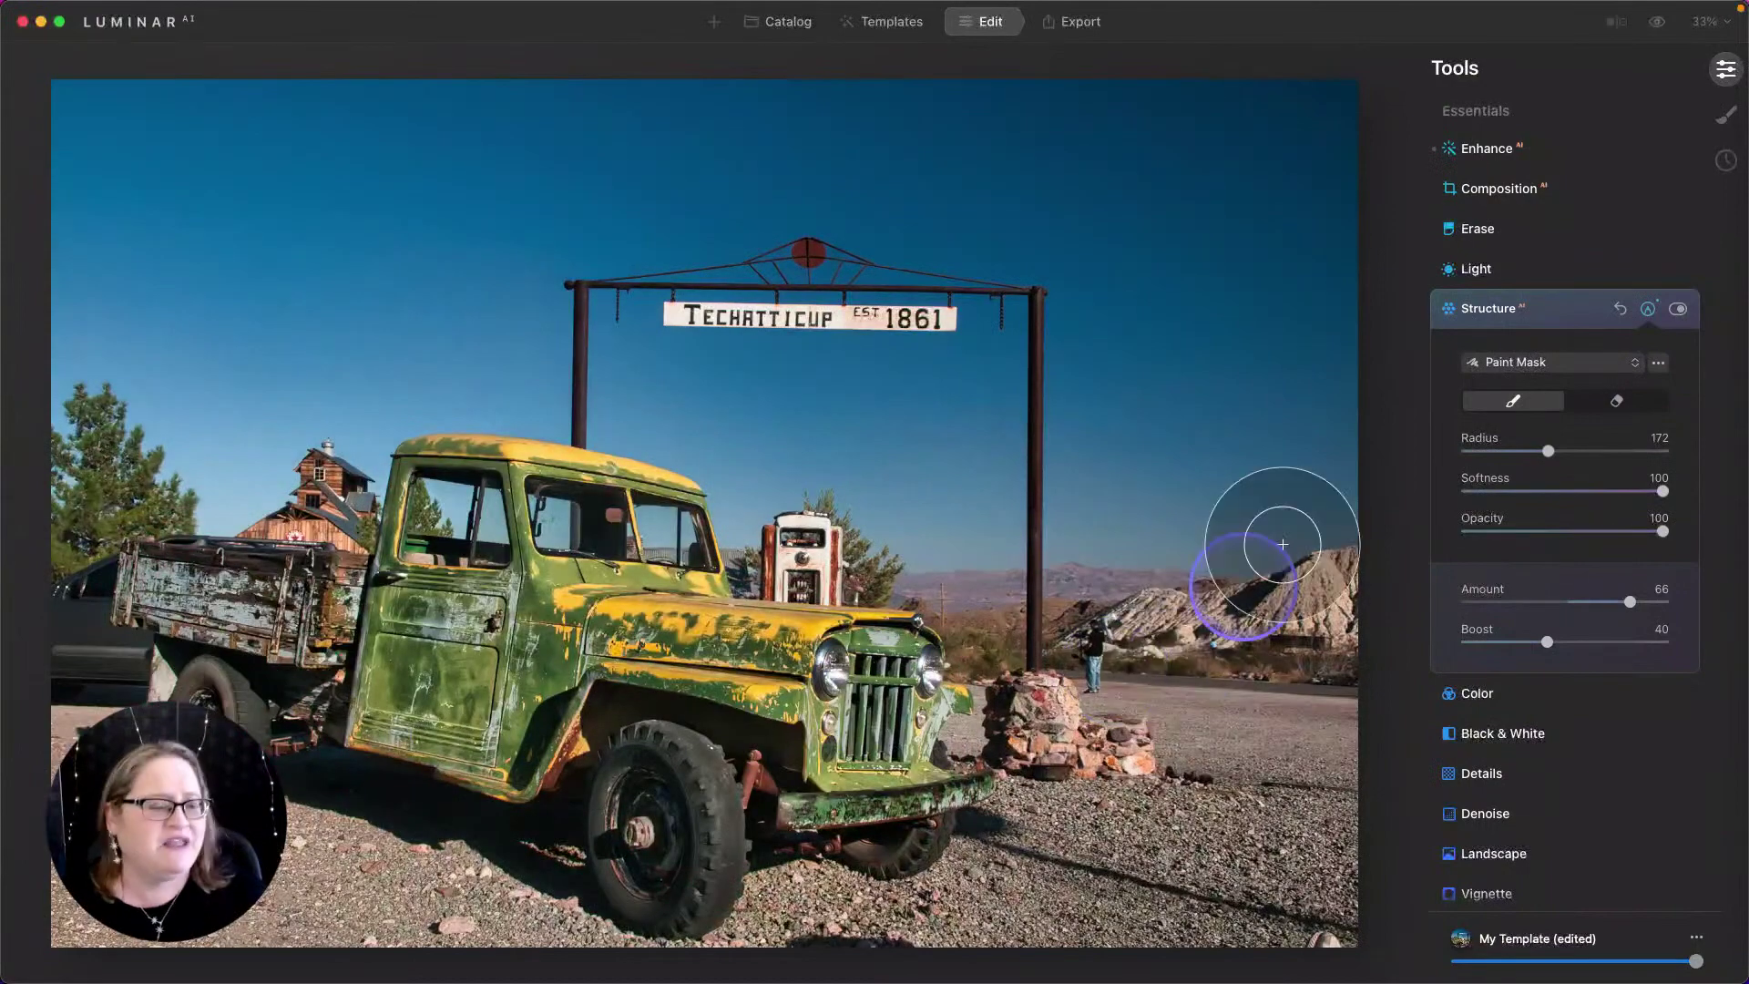
Step: Set the Dramatic look to Amount 41, Brightness -5 and Saturation 35
click(1554, 319)
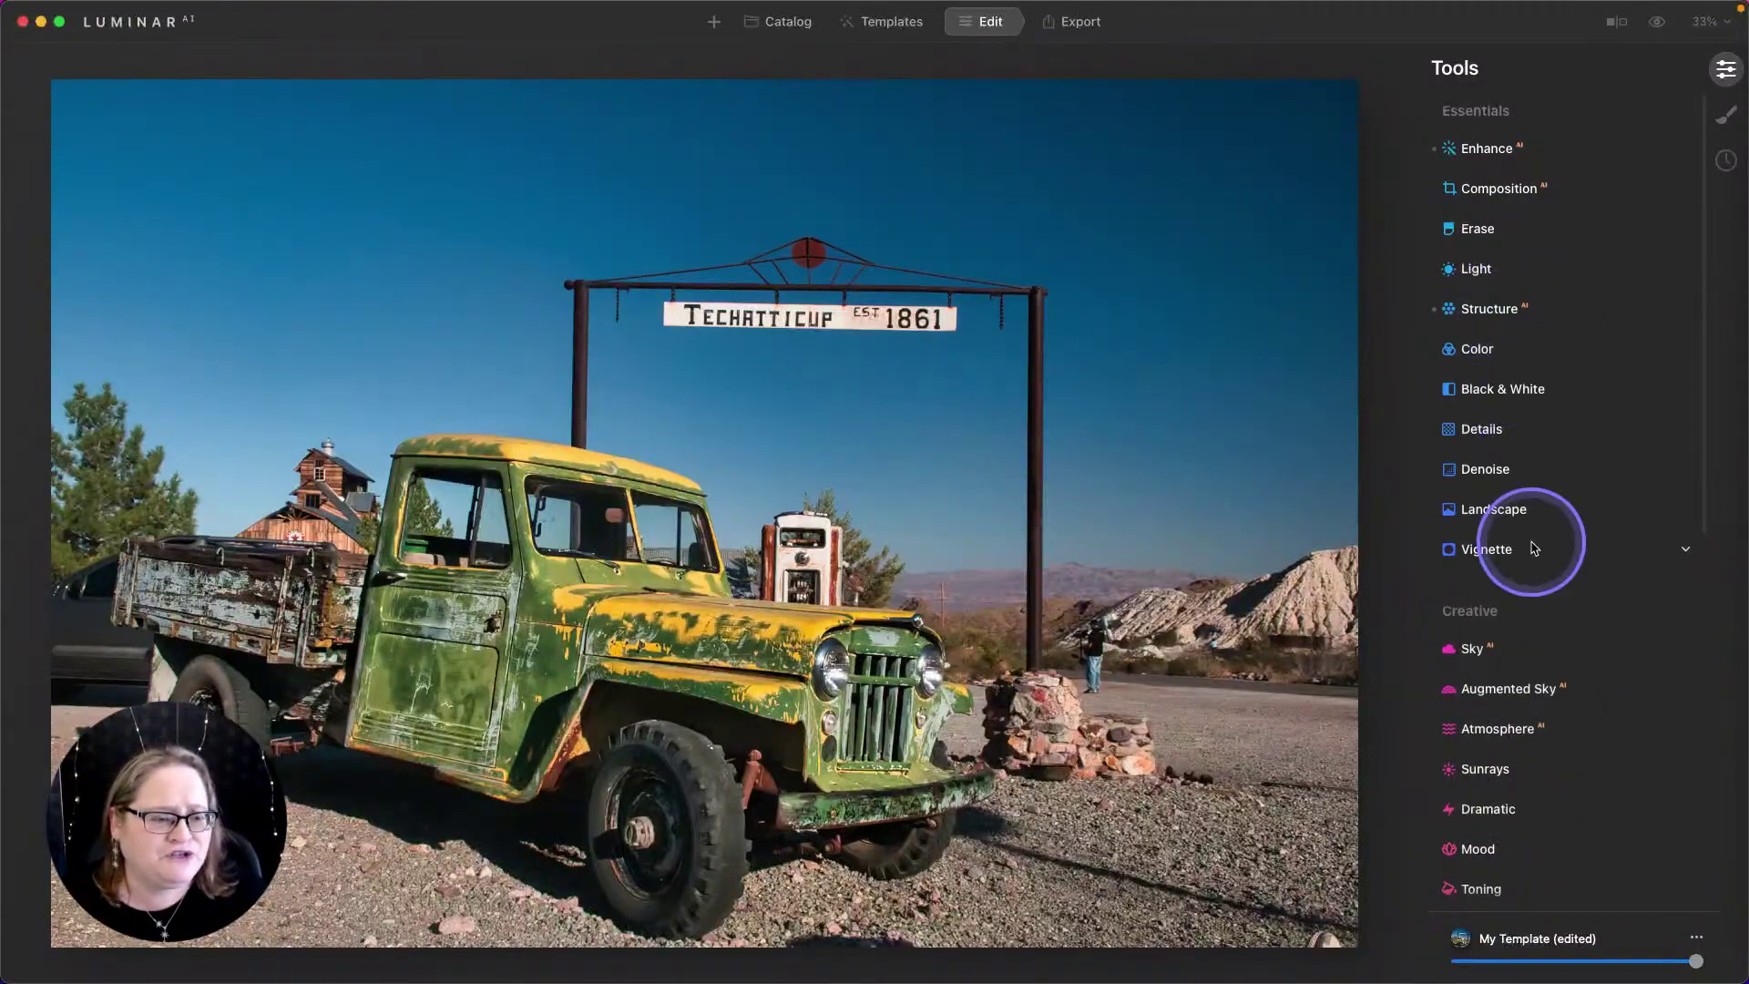
scroll(1540, 542, down, 3)
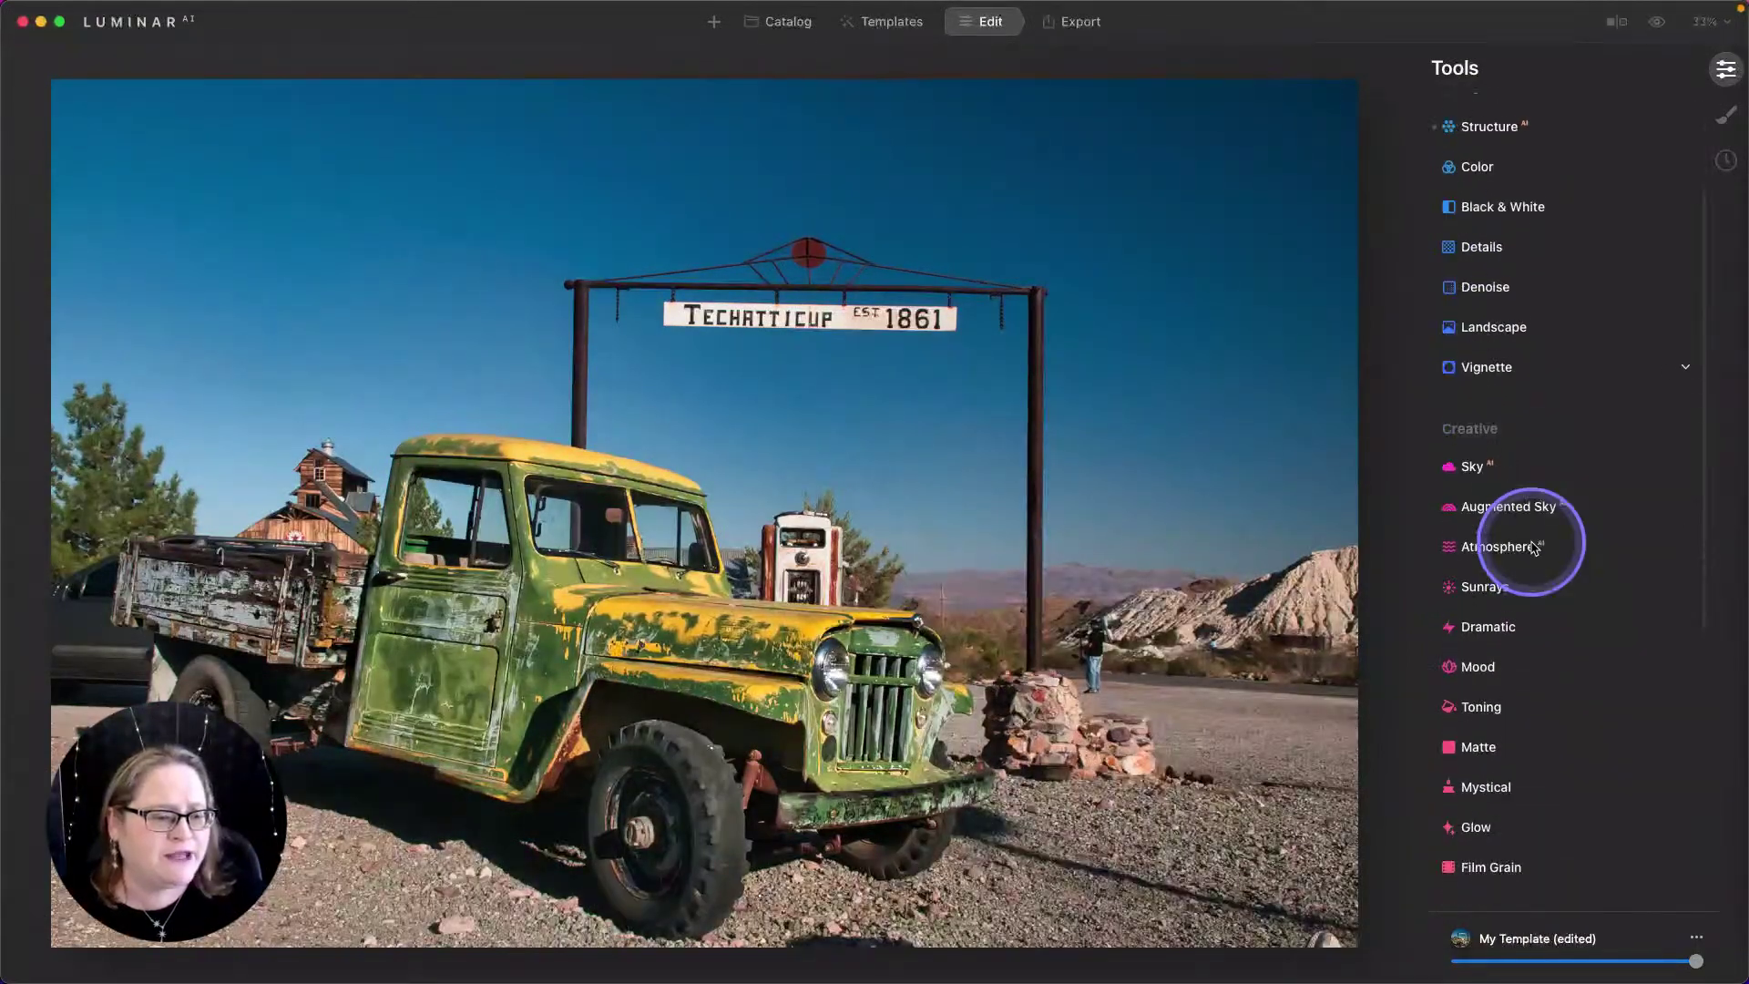
click(1503, 623)
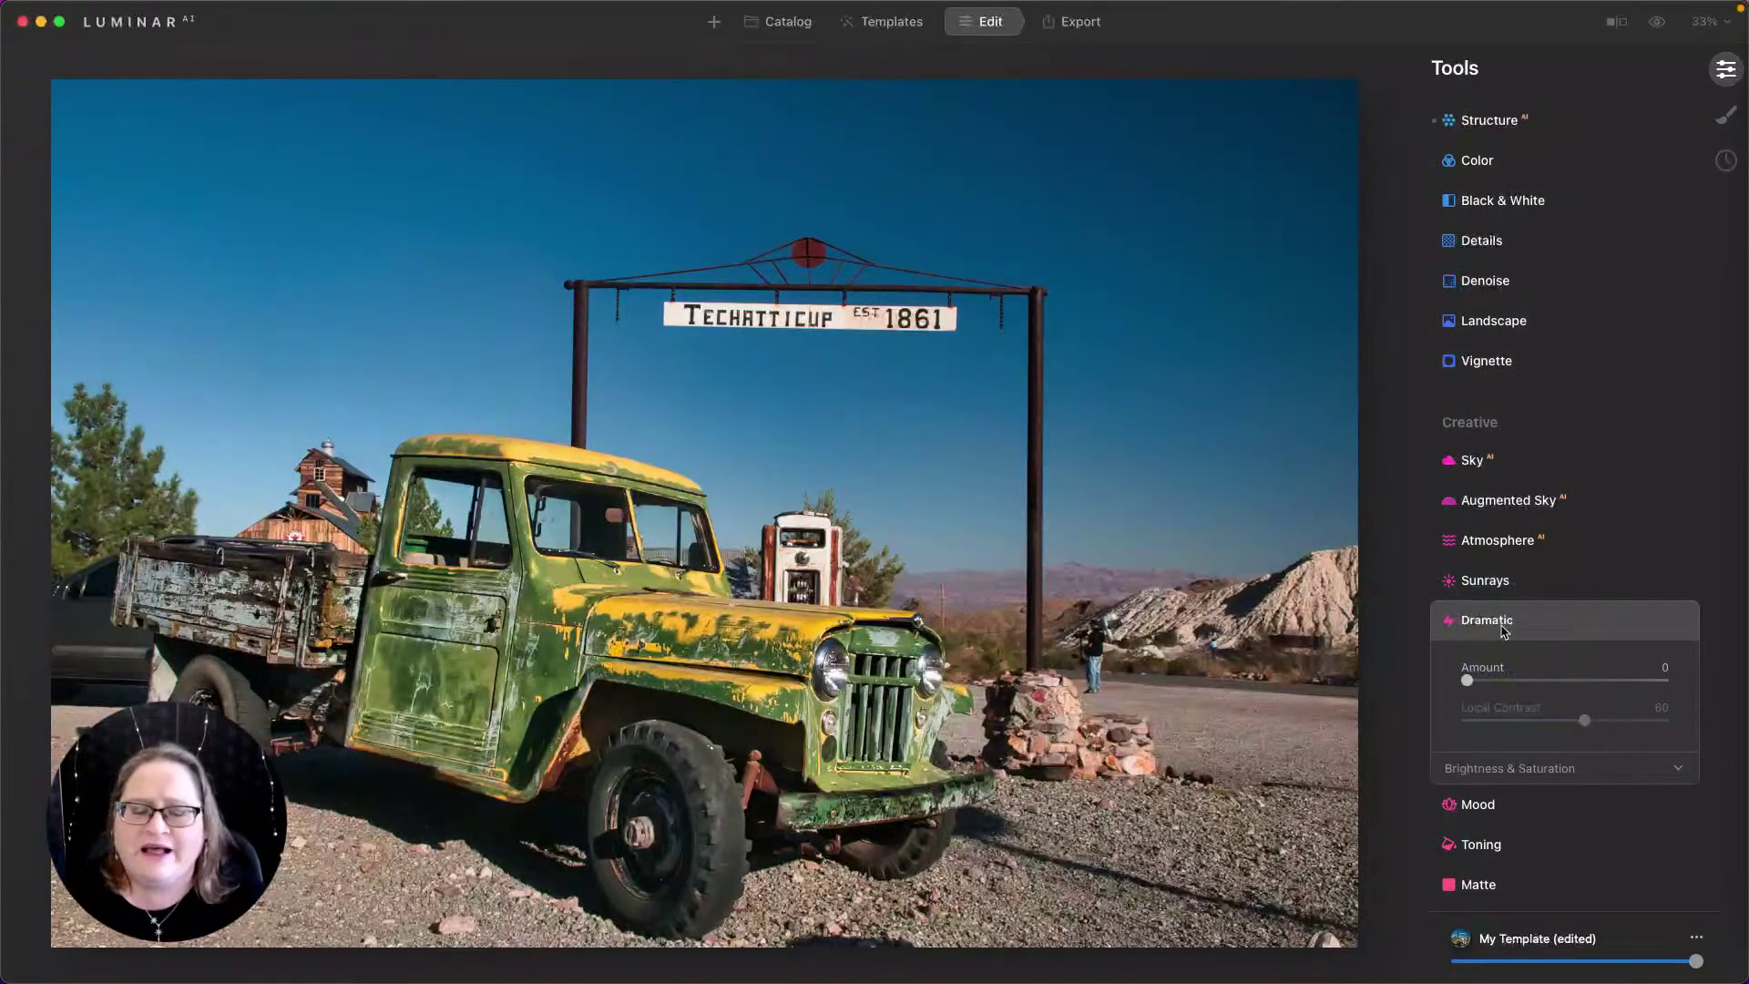
drag(1467, 680, 1551, 679)
scroll(1548, 692, up, 1)
scroll(1548, 685, down, 3)
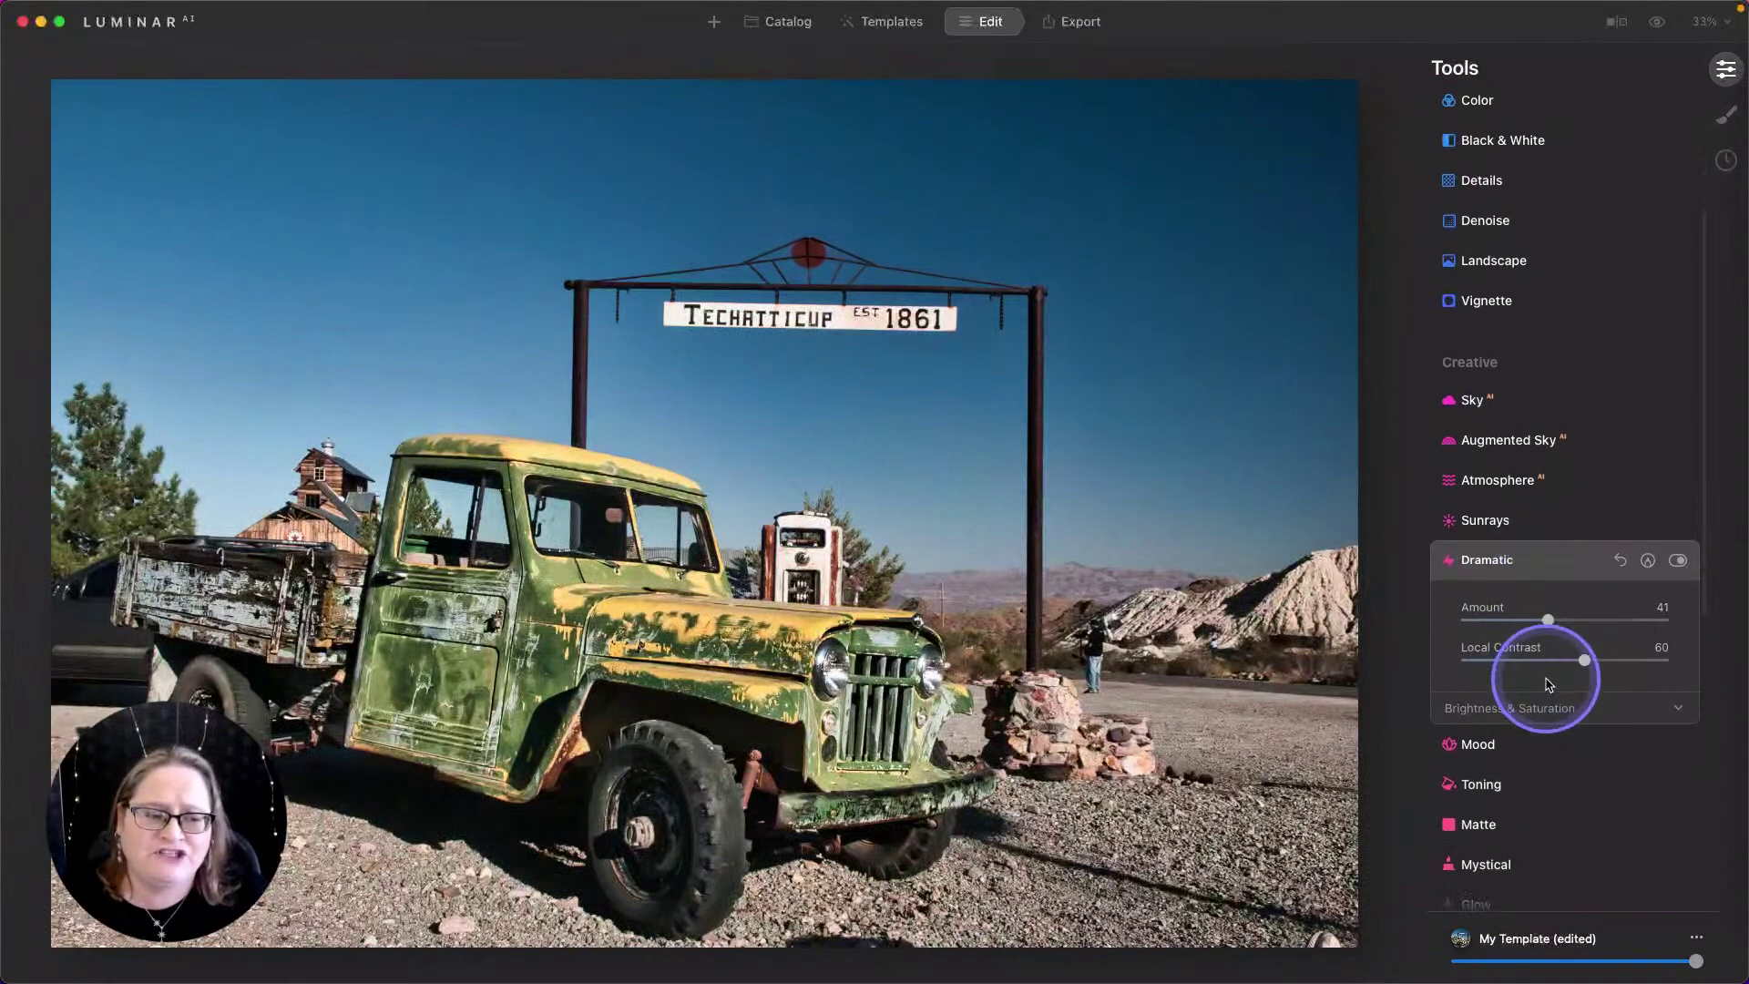
click(1494, 710)
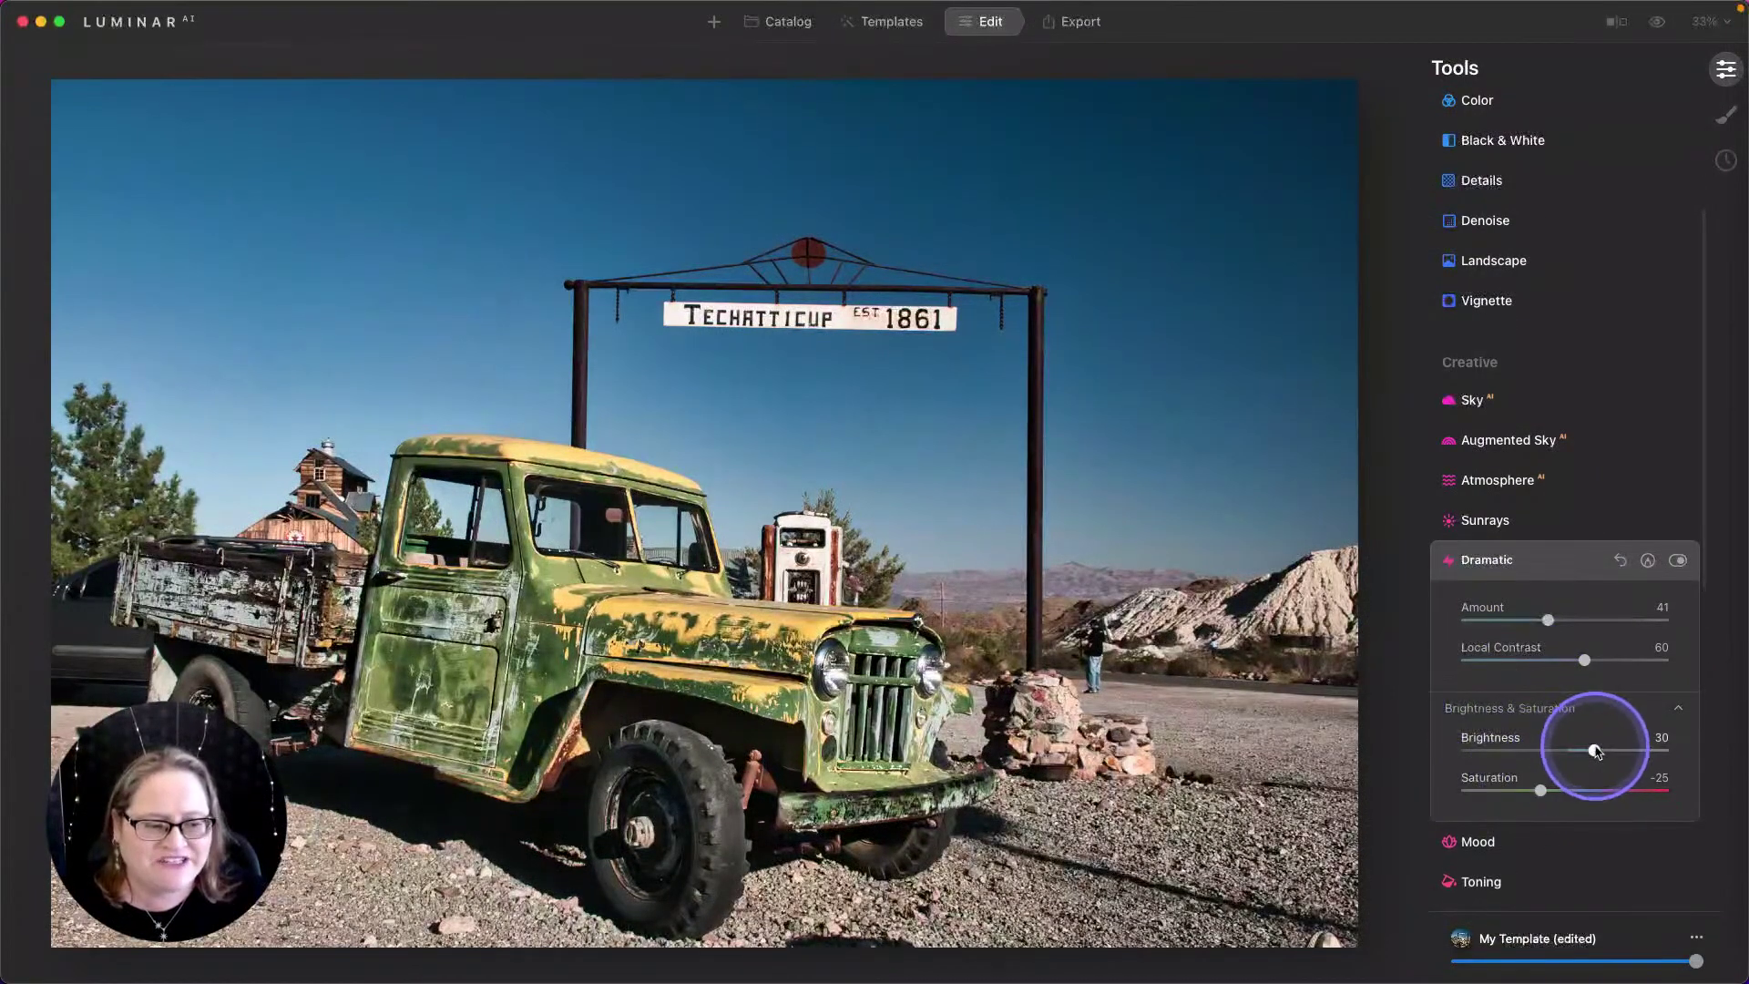
drag(1594, 750, 1597, 789)
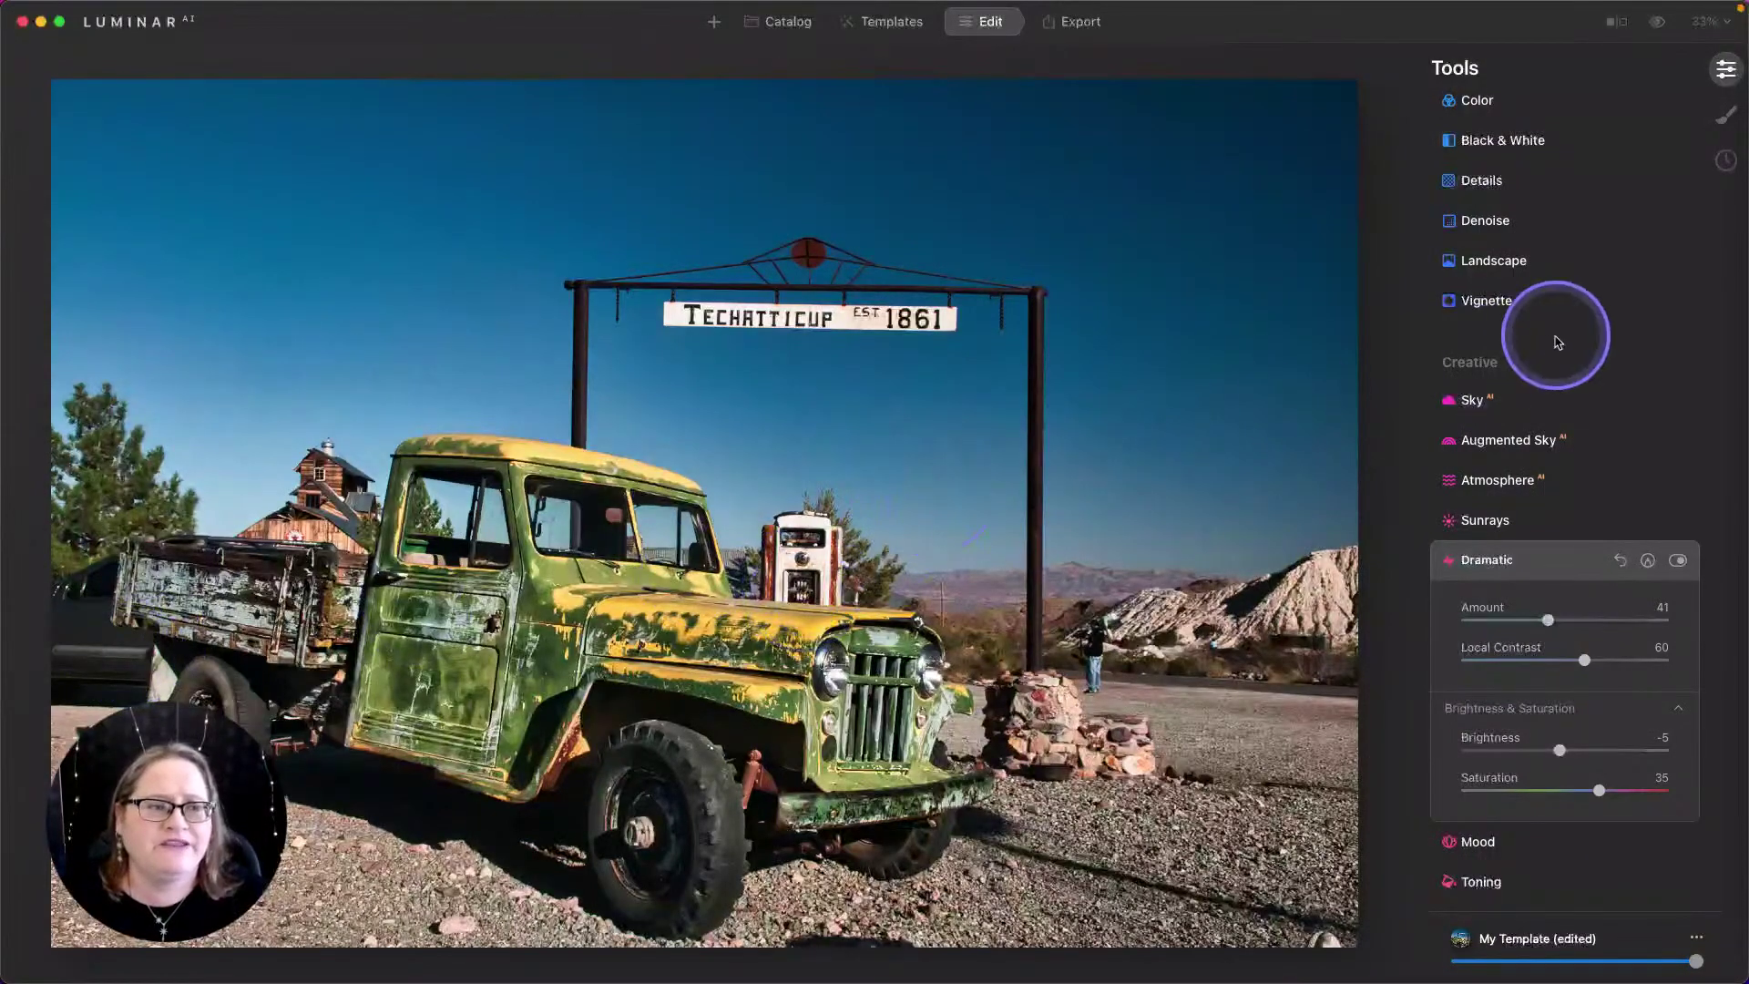
scroll(1548, 340, up, 5)
Step: Crop to a 1:1 square framing the truck and gate, then apply the crop
click(1509, 190)
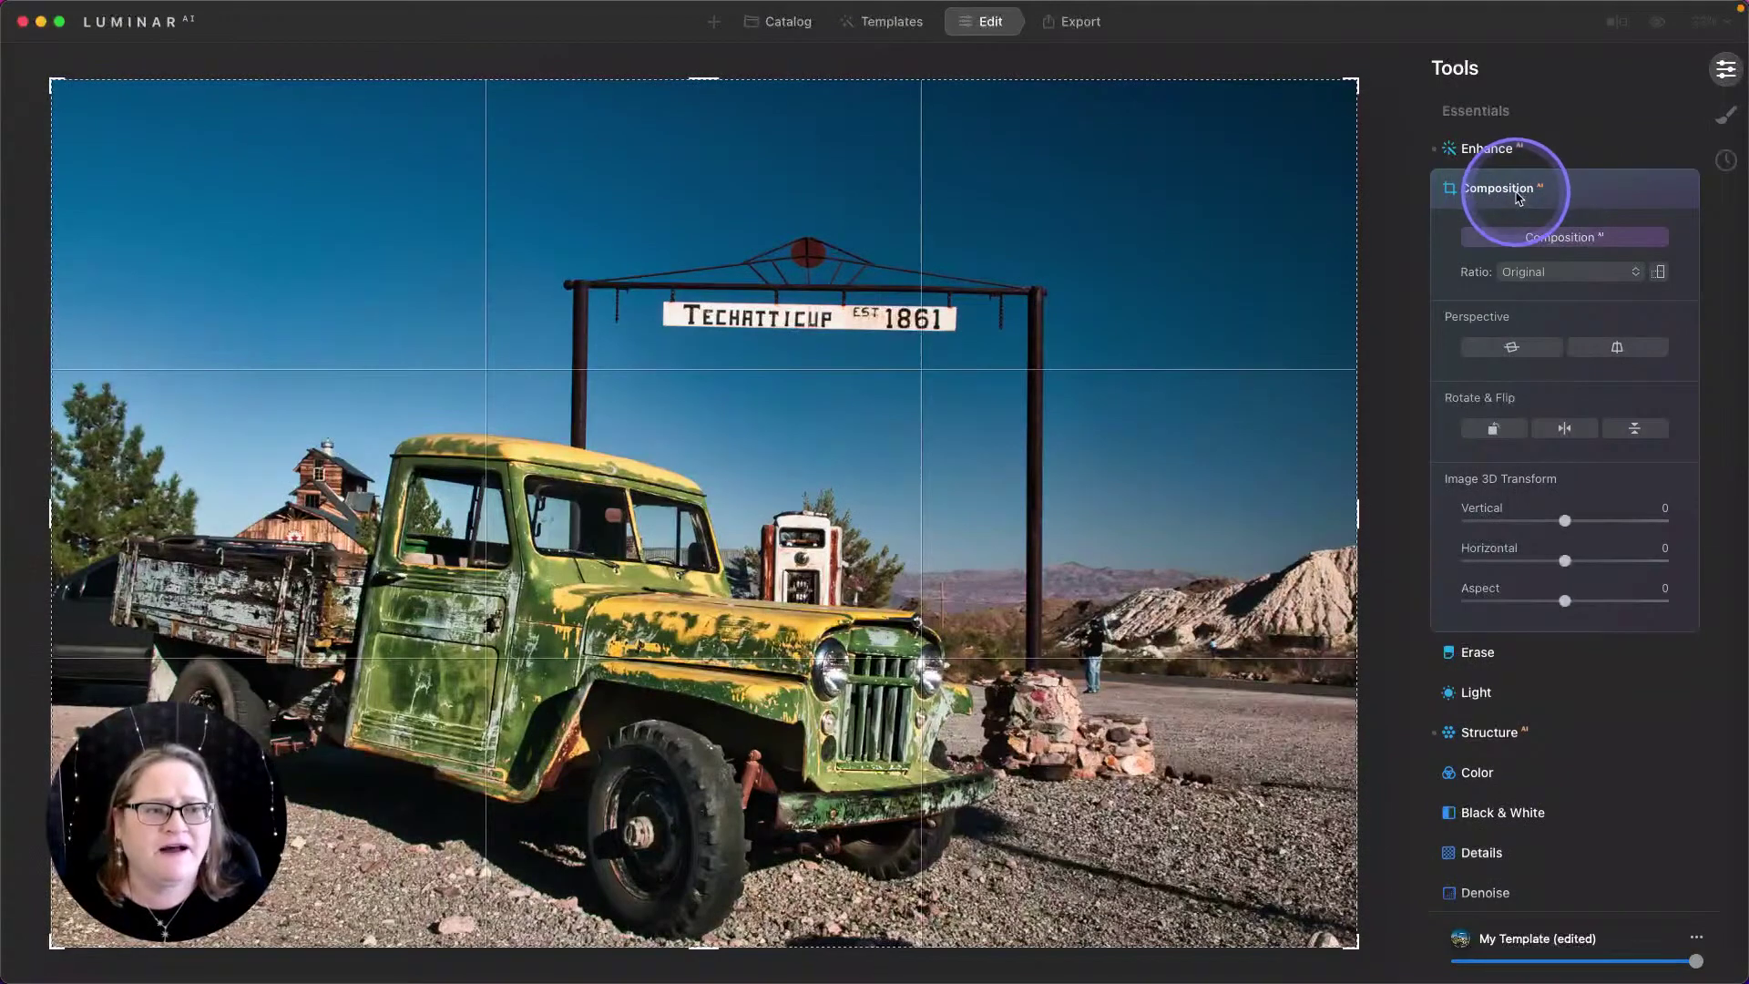
click(1530, 273)
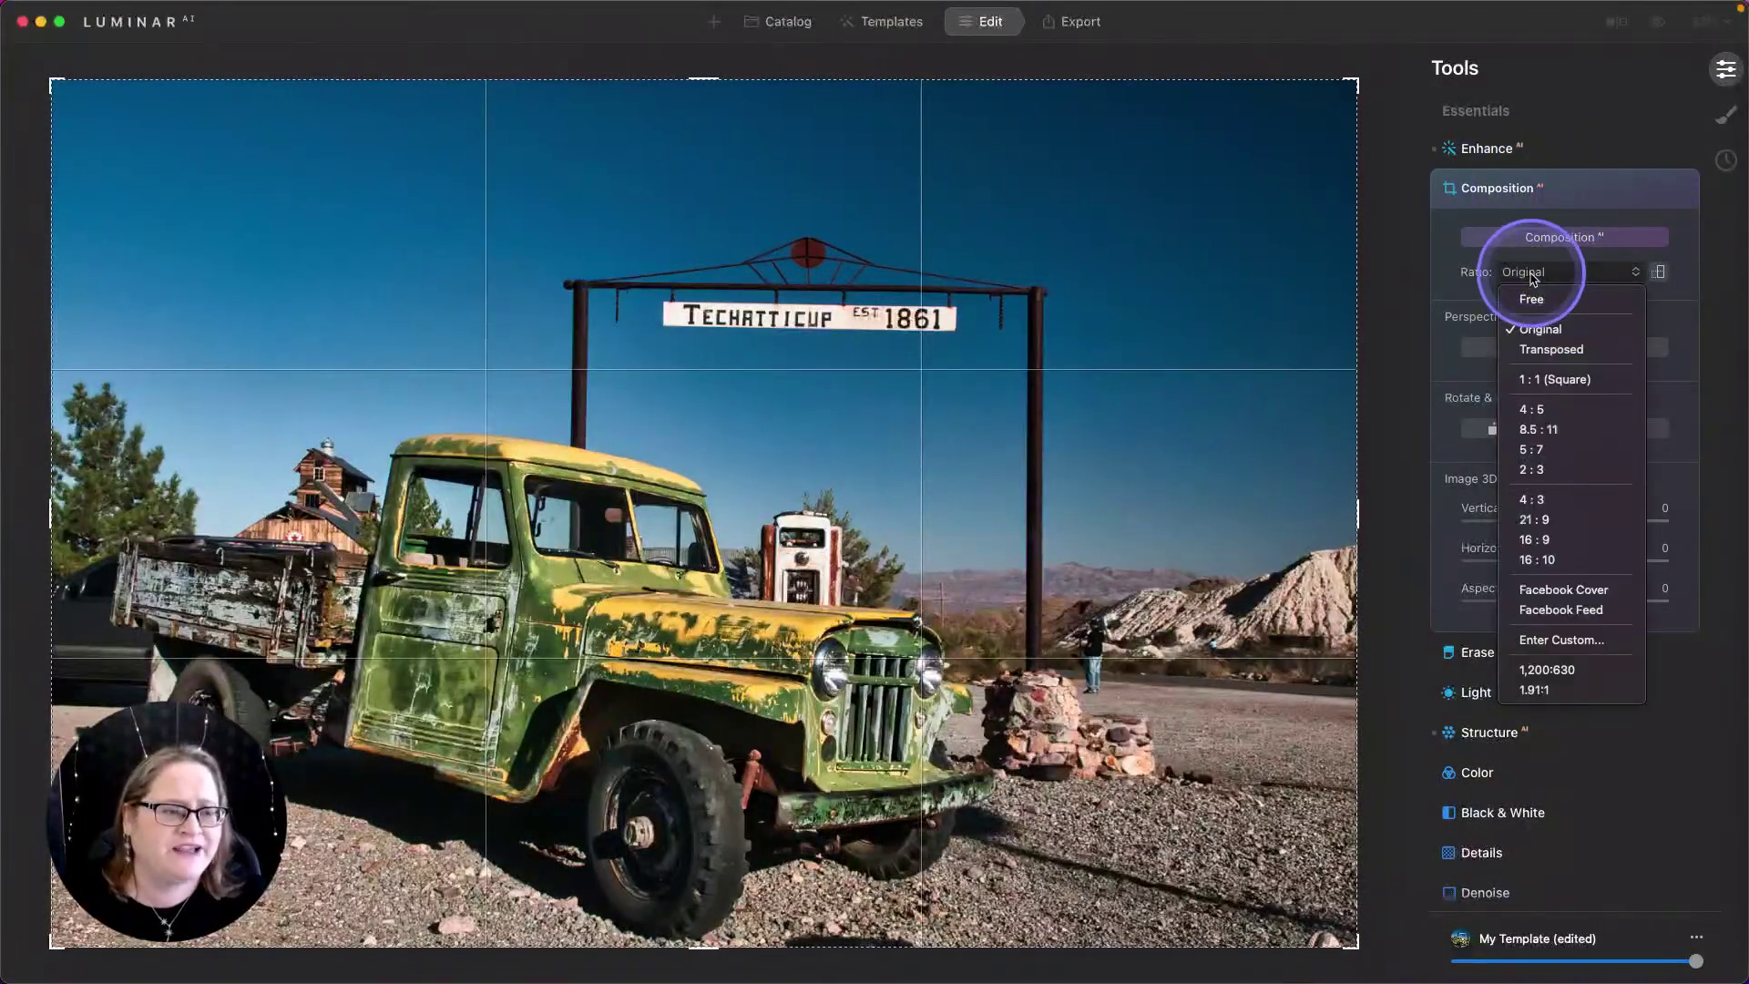
click(1521, 381)
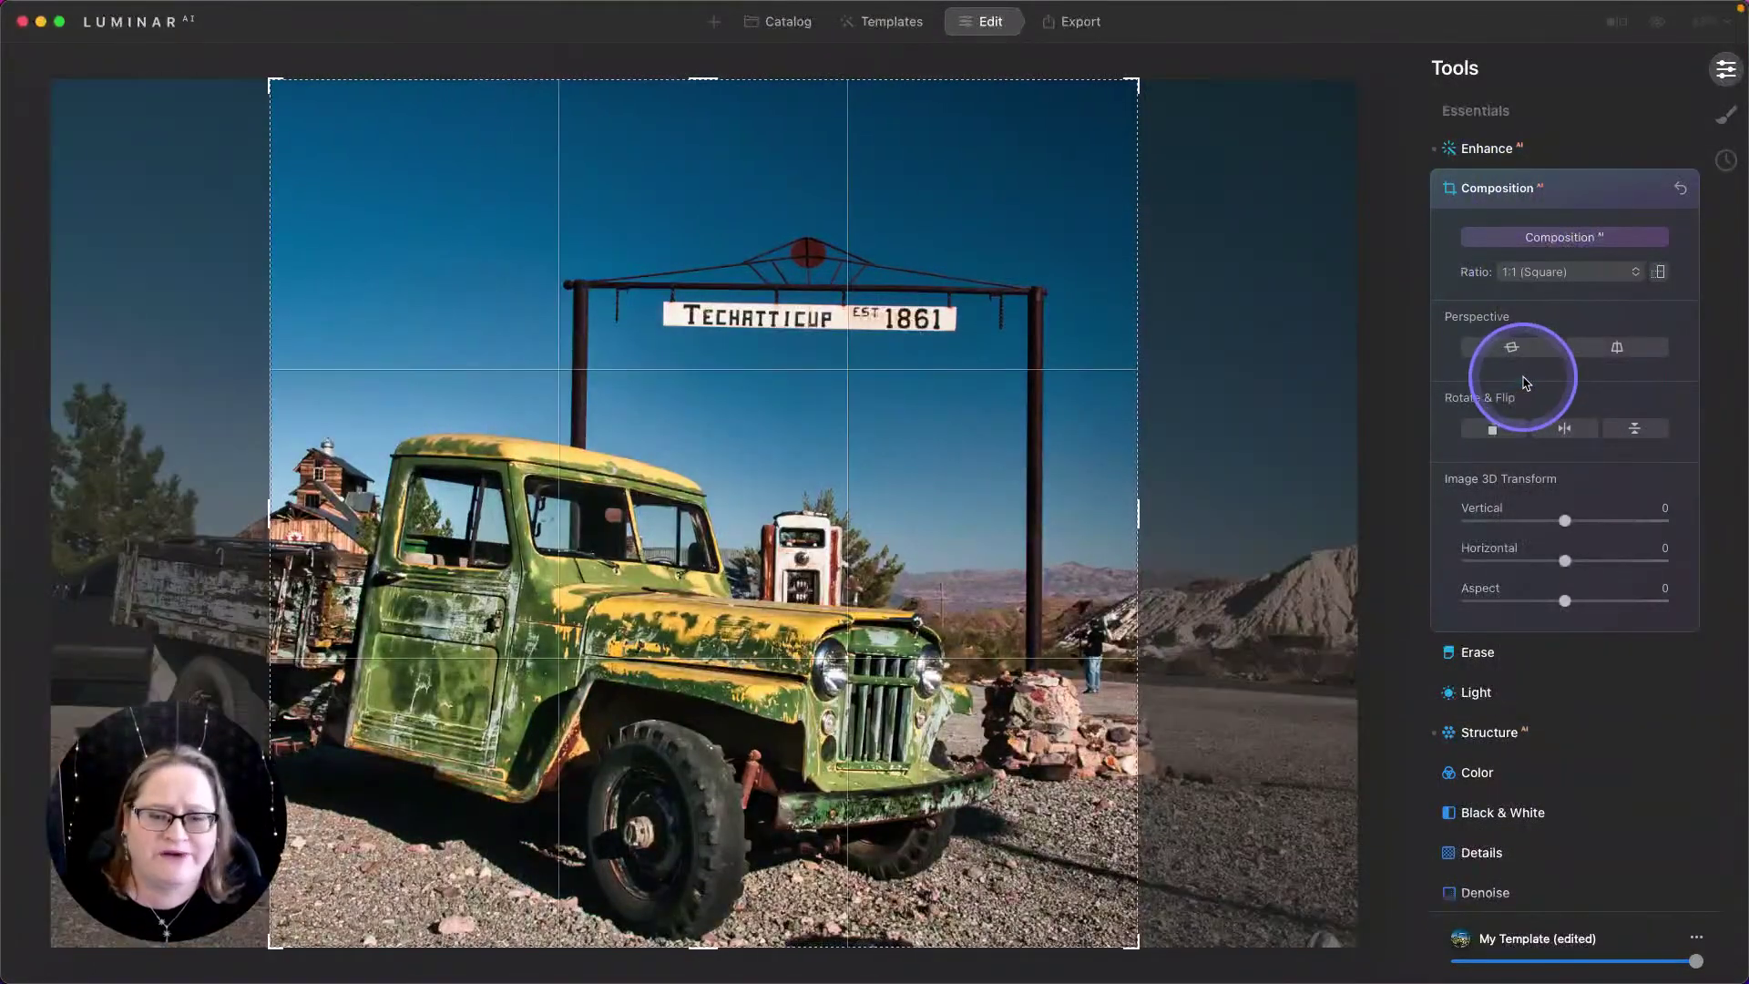
drag(875, 422, 933, 439)
drag(1188, 437, 1184, 429)
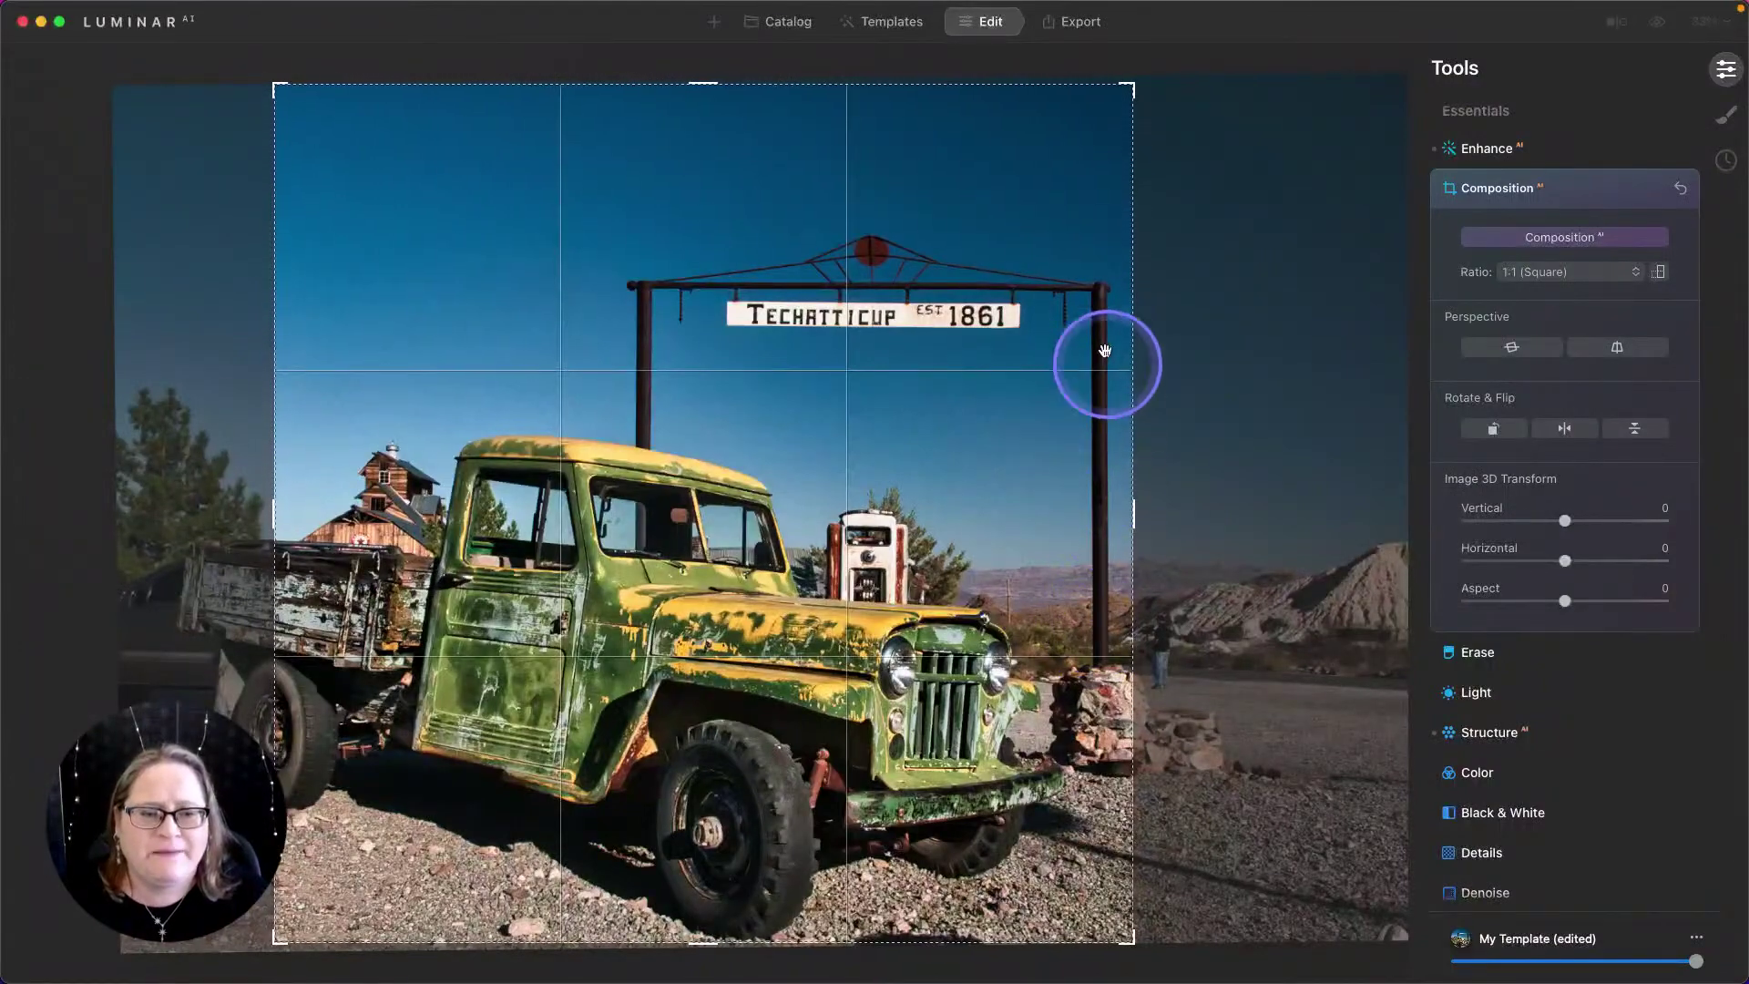
drag(1203, 439, 1207, 456)
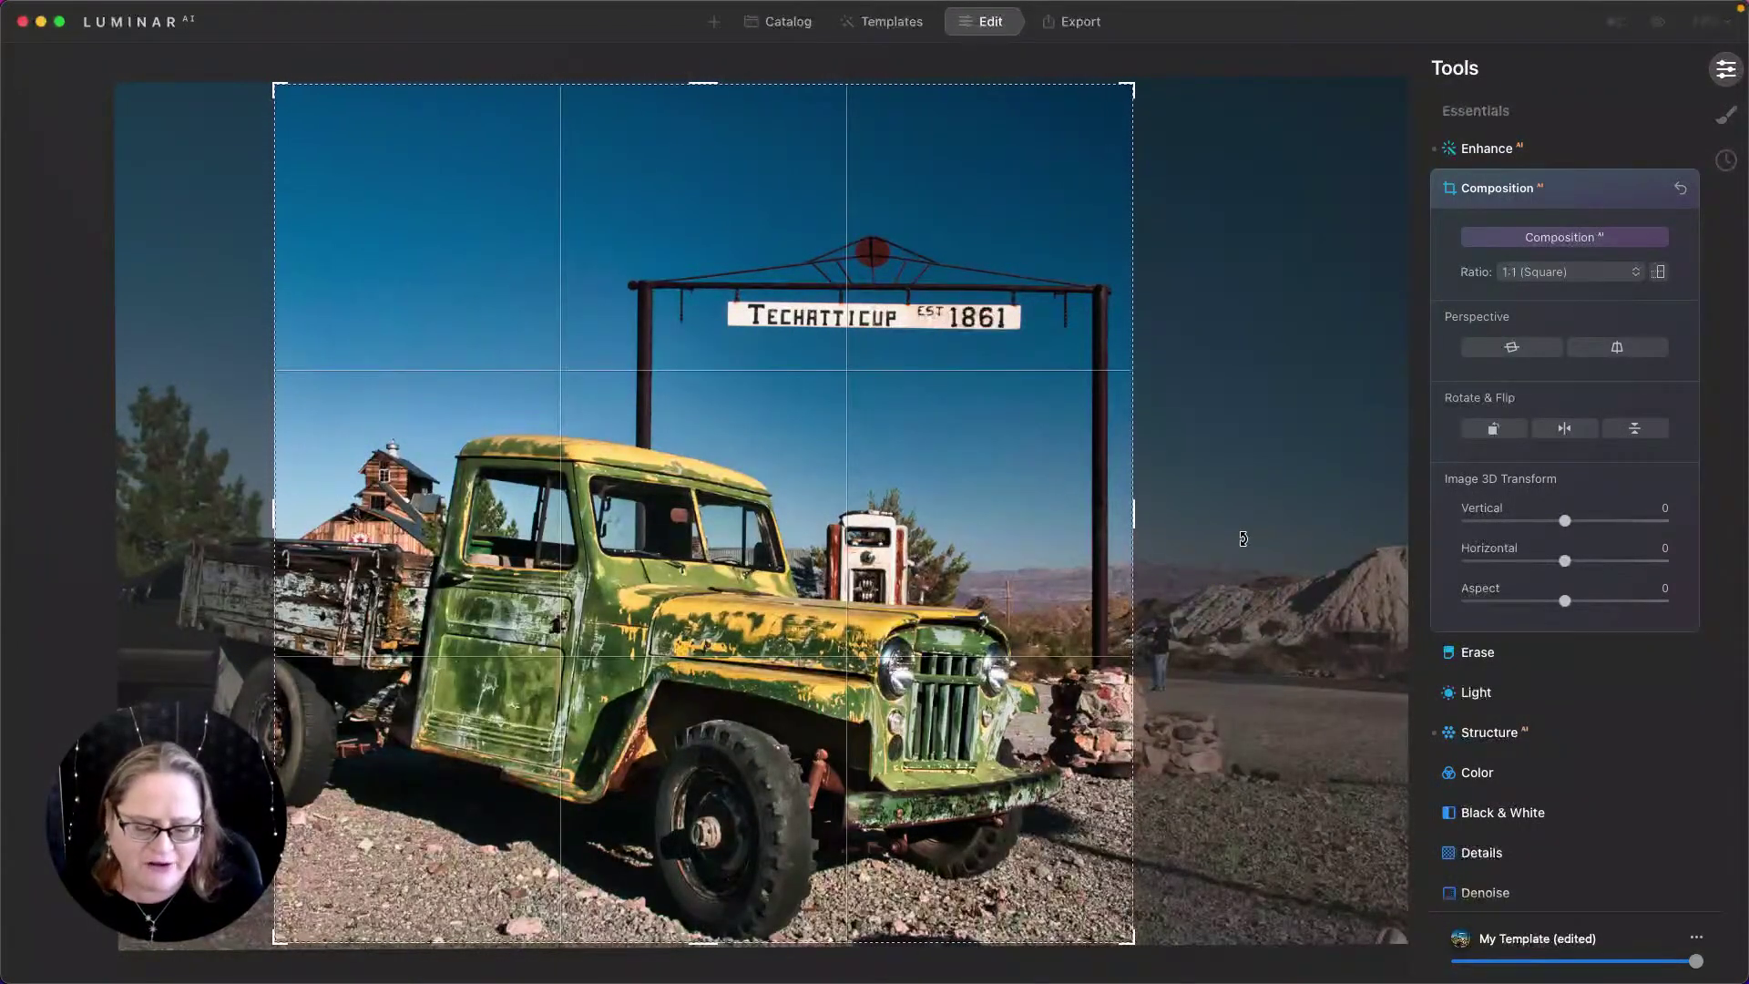
key(Return)
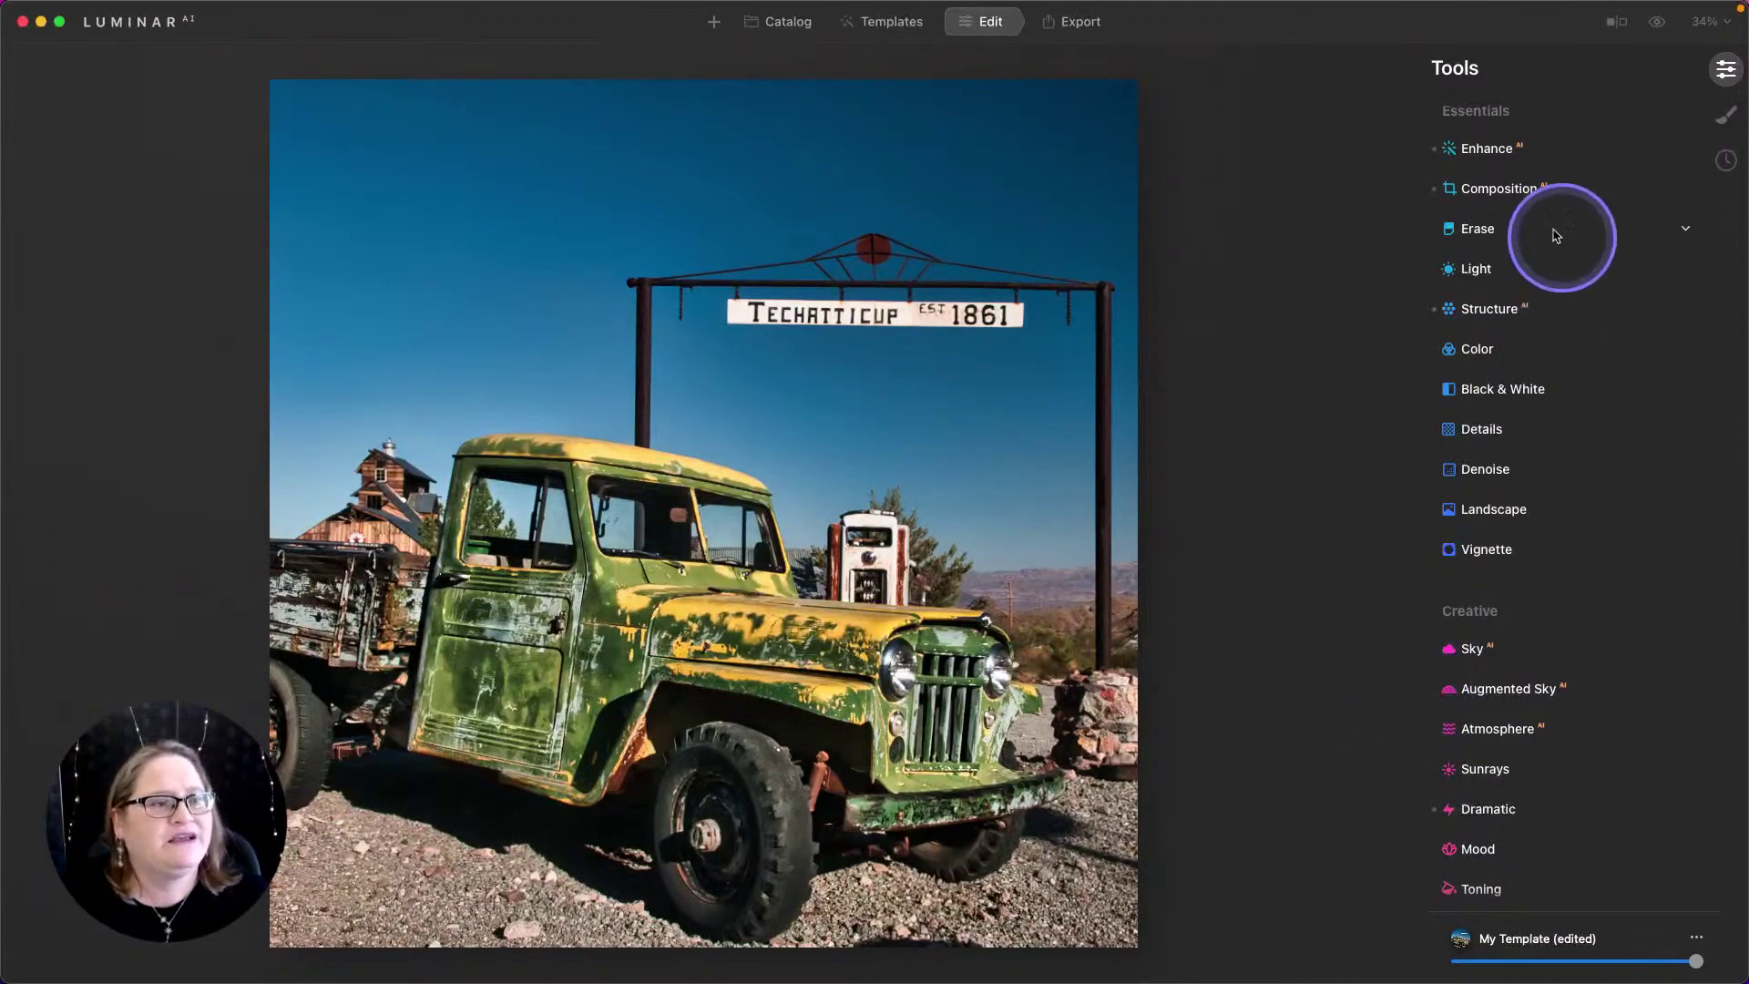
Step: Add a Texture layer in Local Masking, which starts at opacity 50
click(1726, 118)
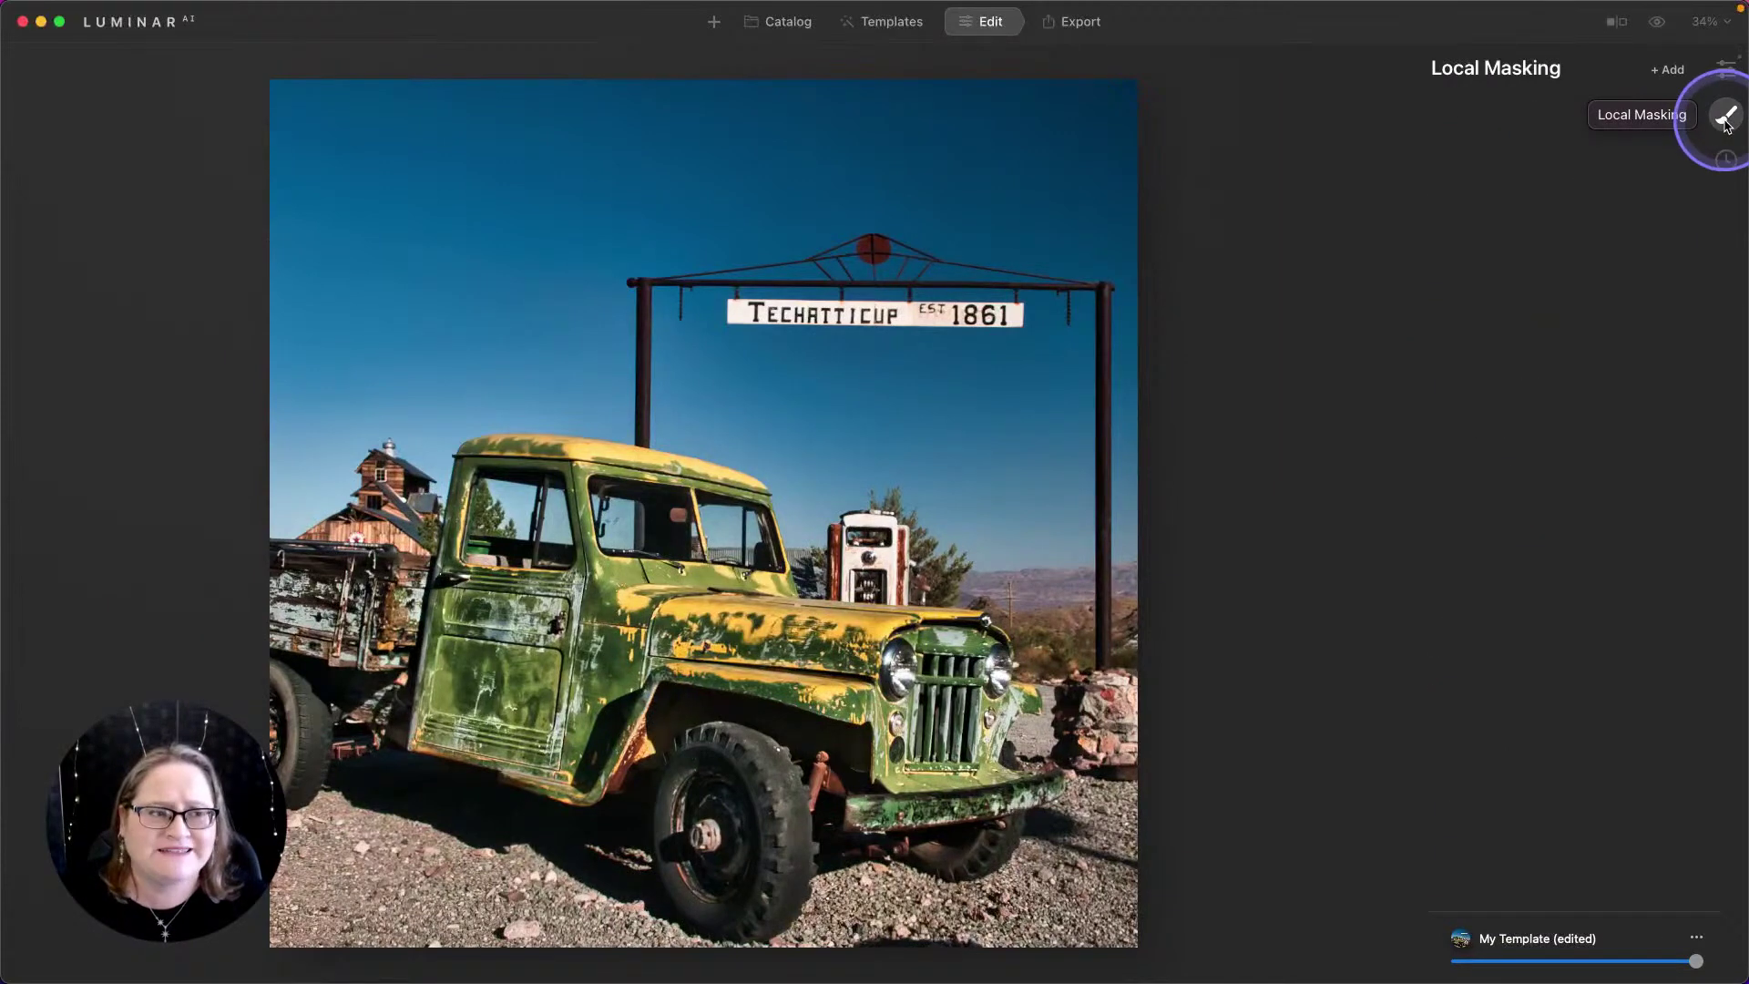
click(1670, 77)
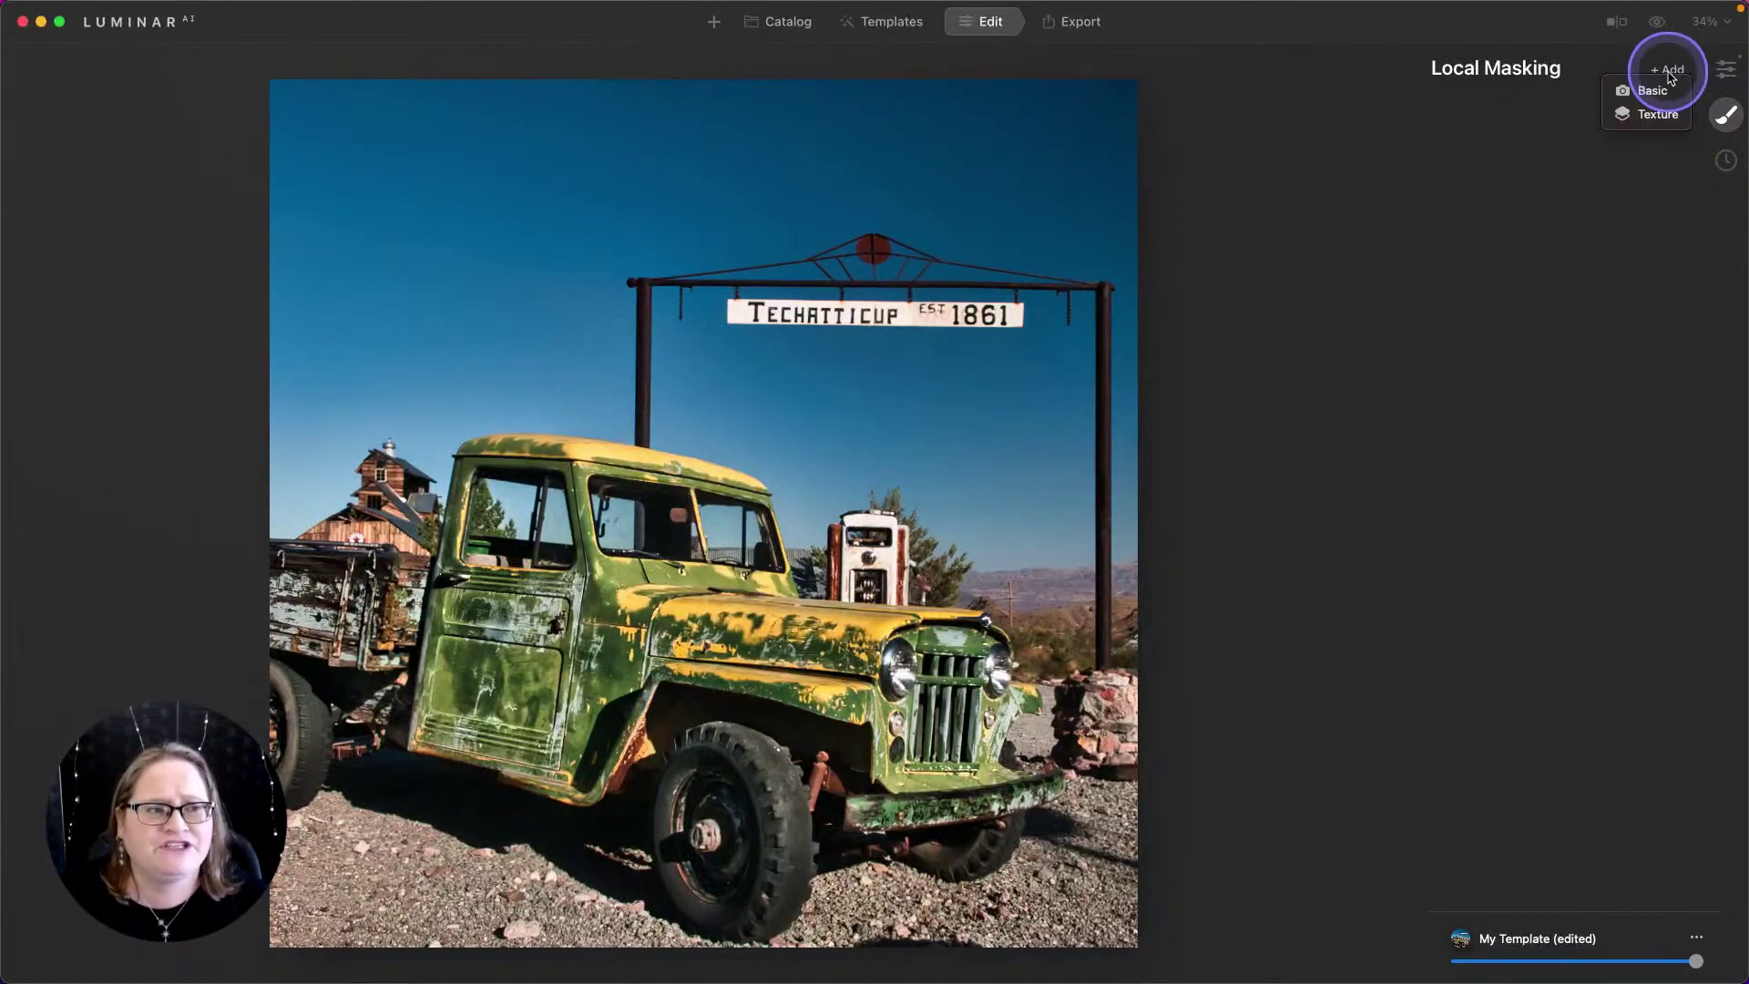
click(1642, 116)
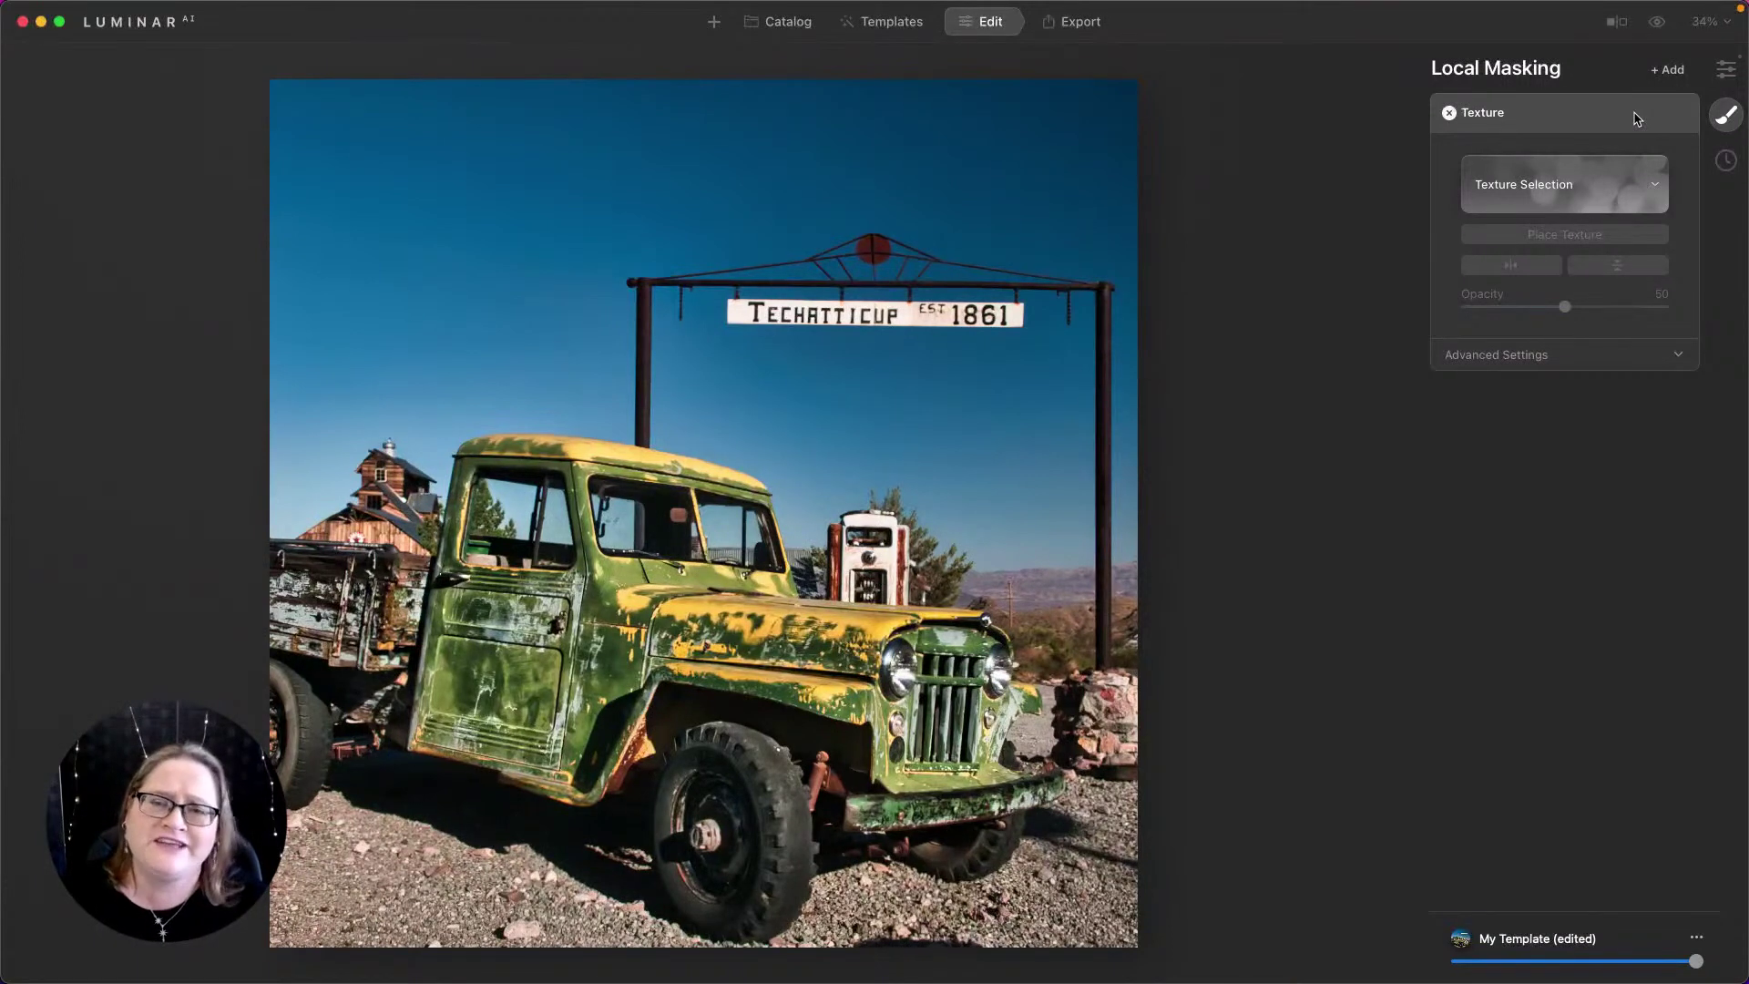
click(1635, 115)
click(1541, 171)
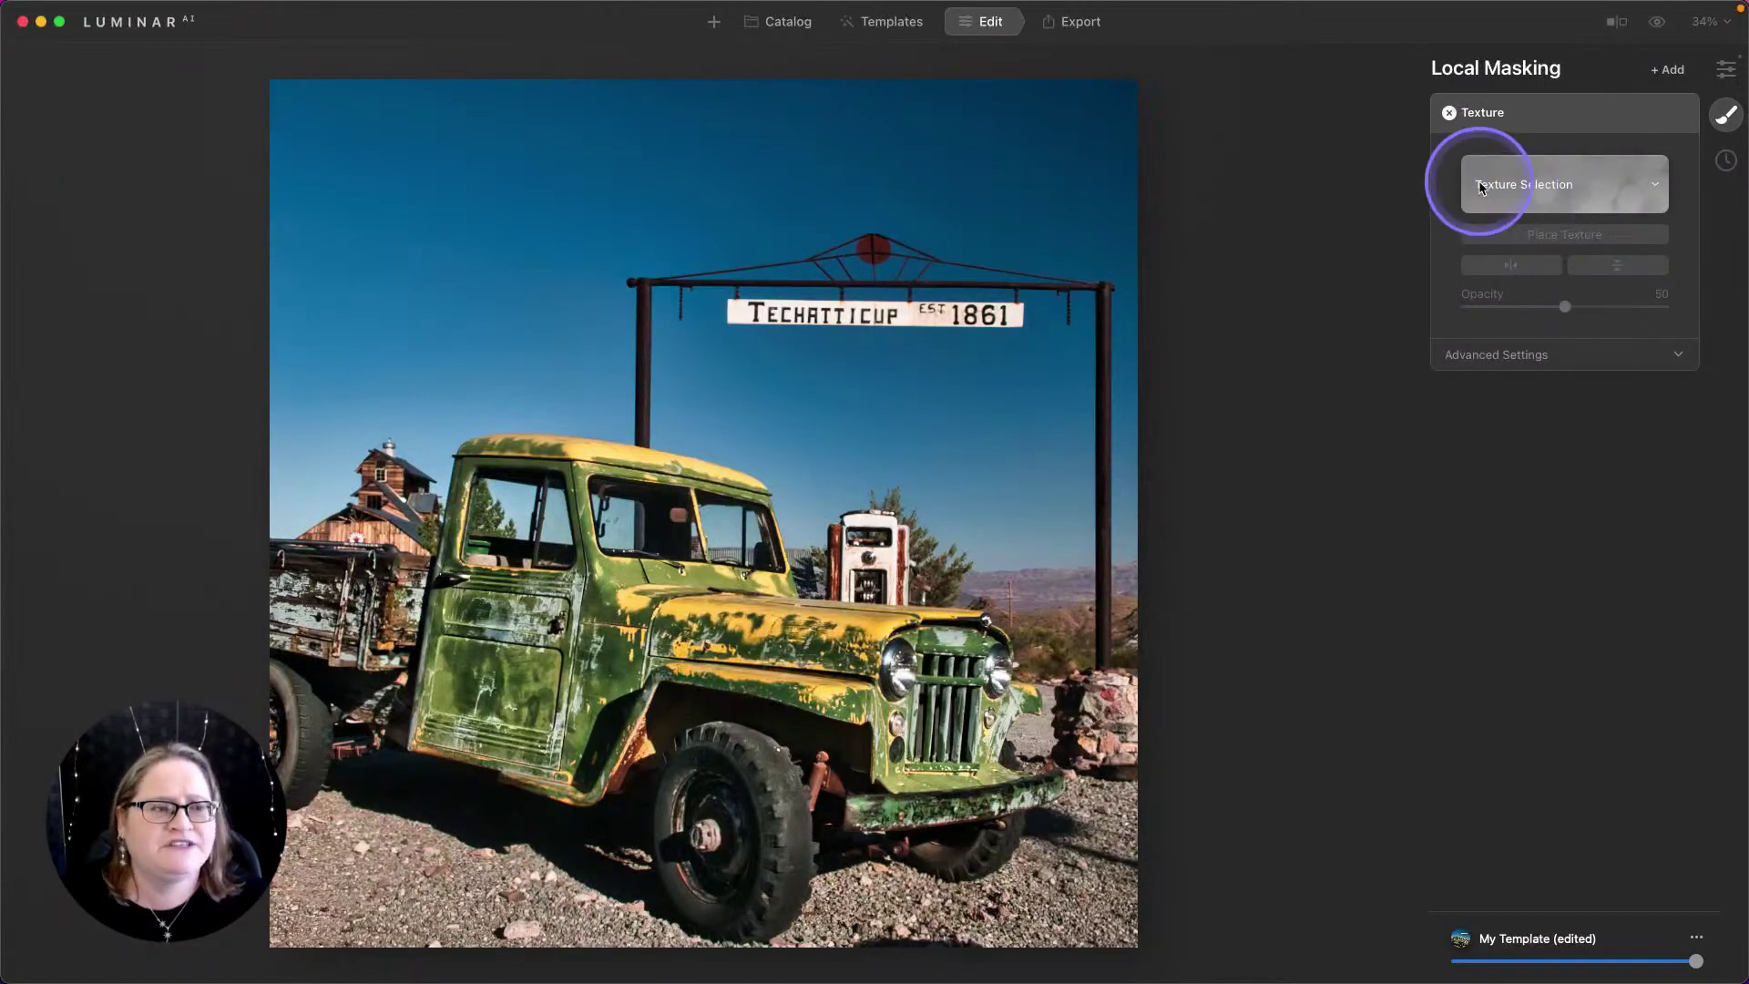
Step: Apply the Film 3 texture from Grit and Grunge PNG at opacity 100
click(1505, 193)
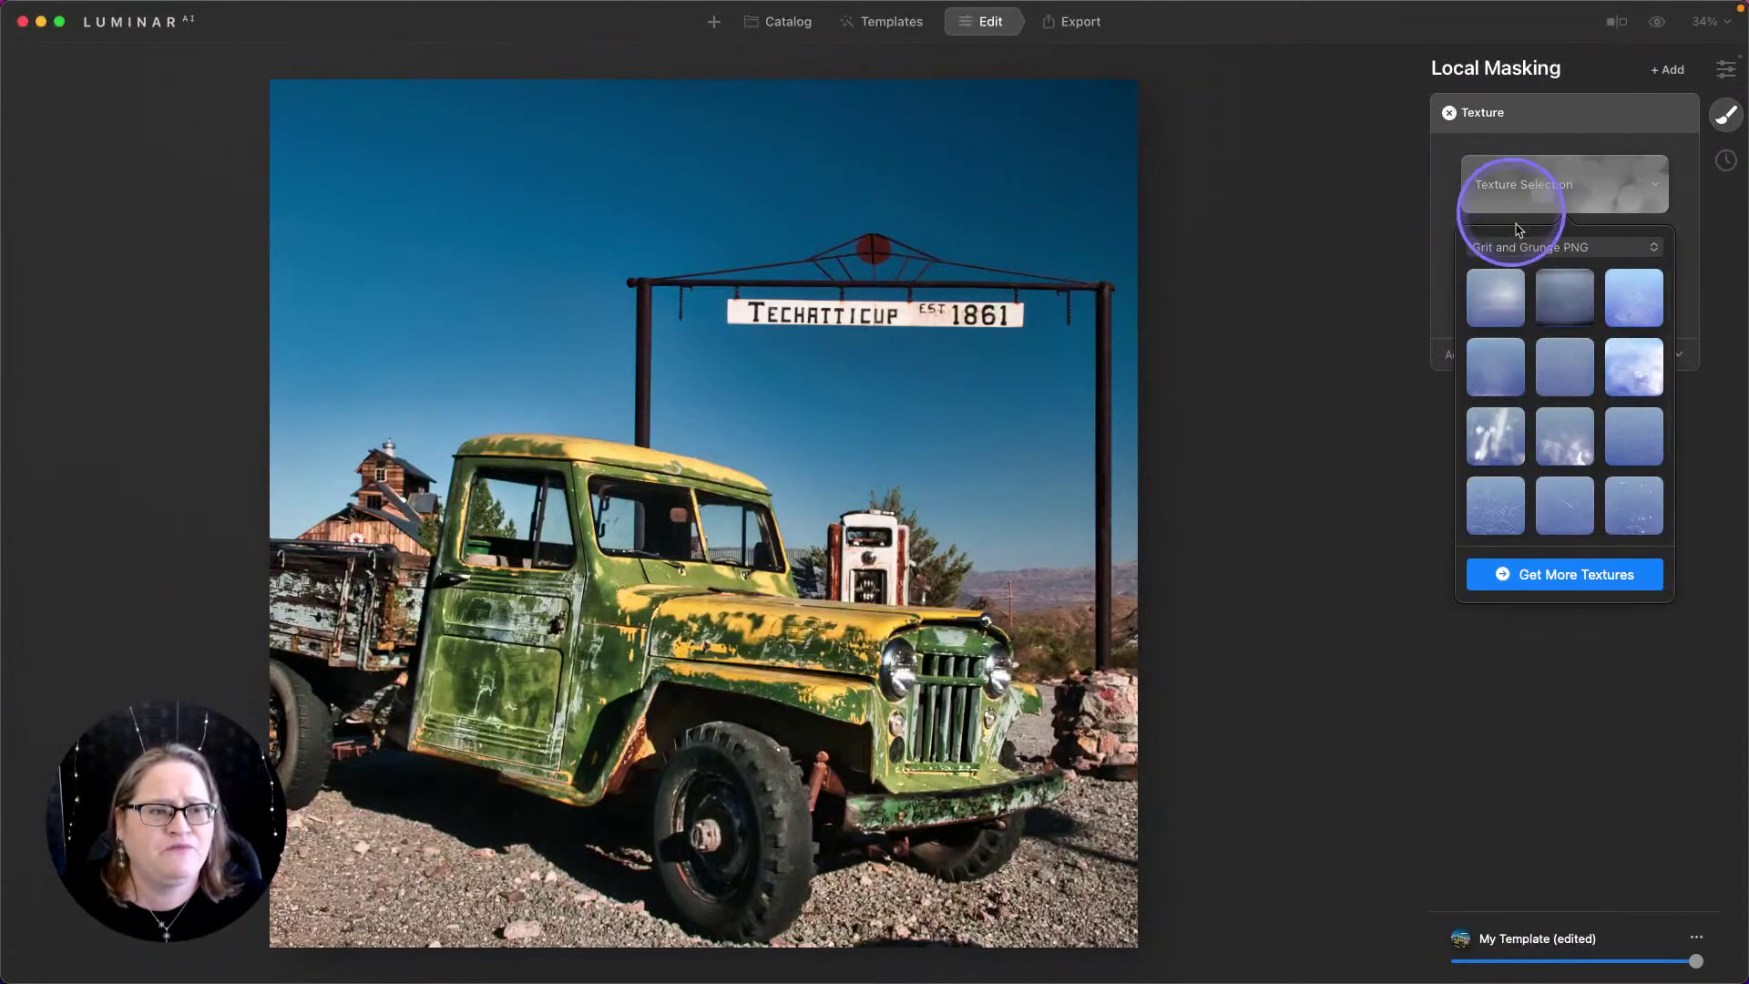
click(1555, 250)
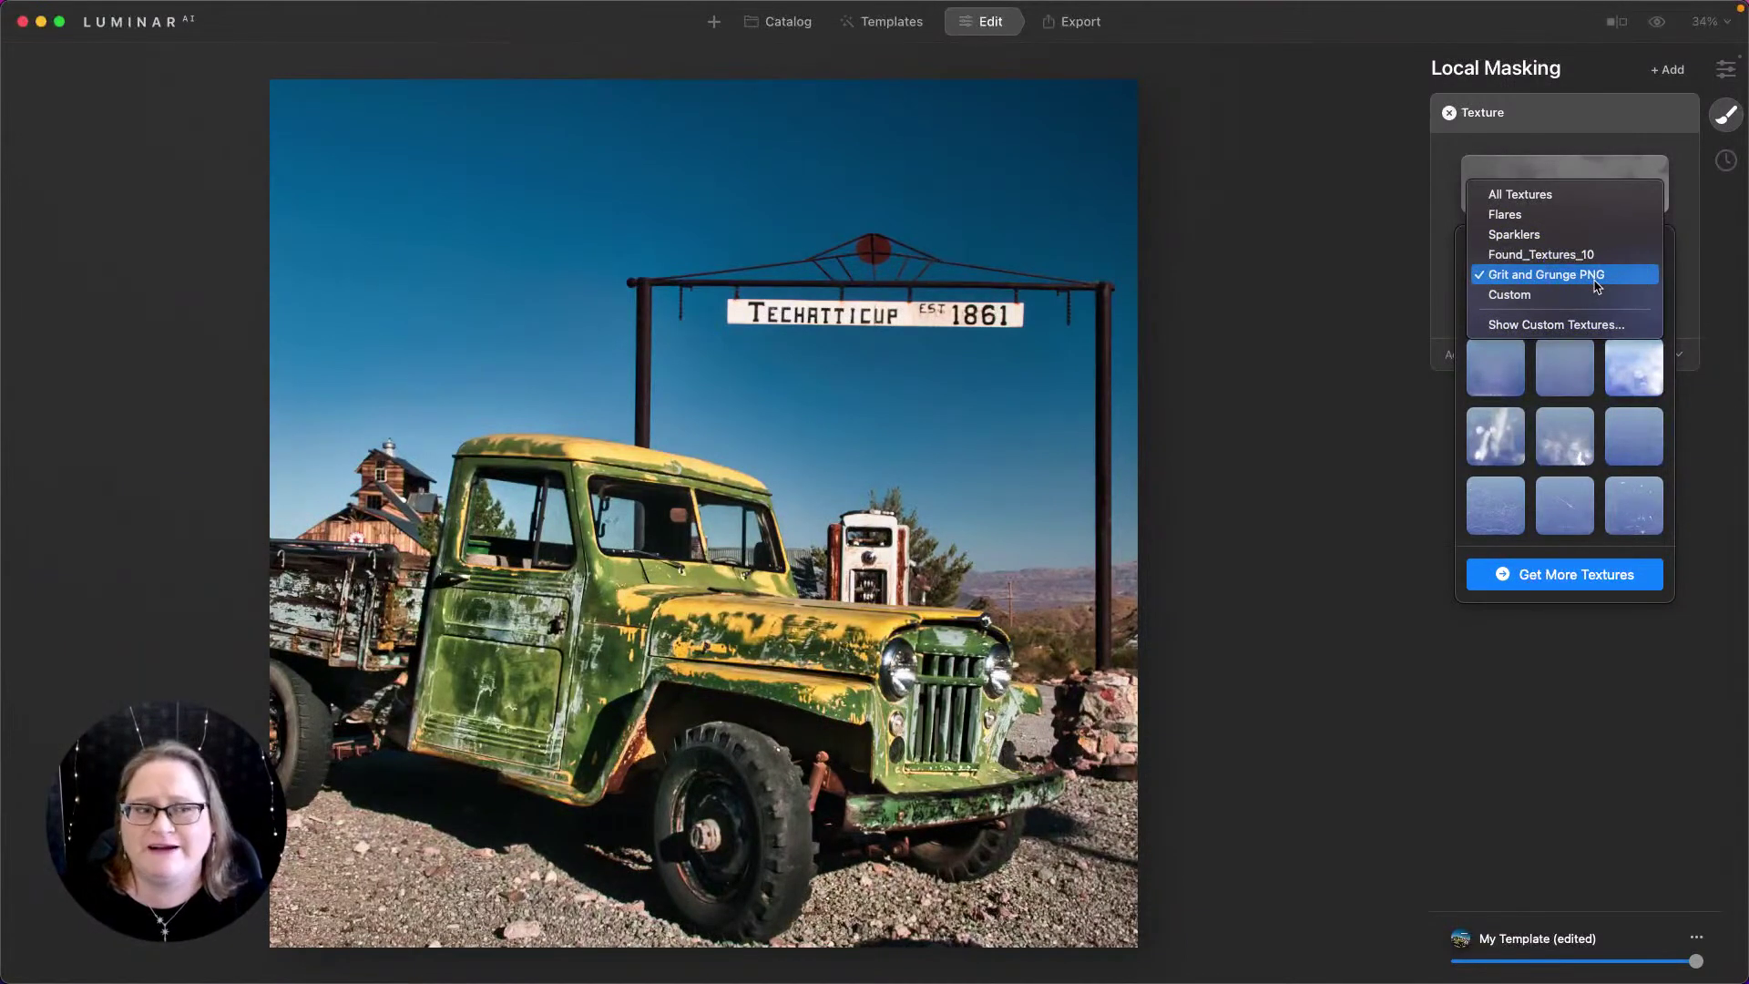
click(1640, 437)
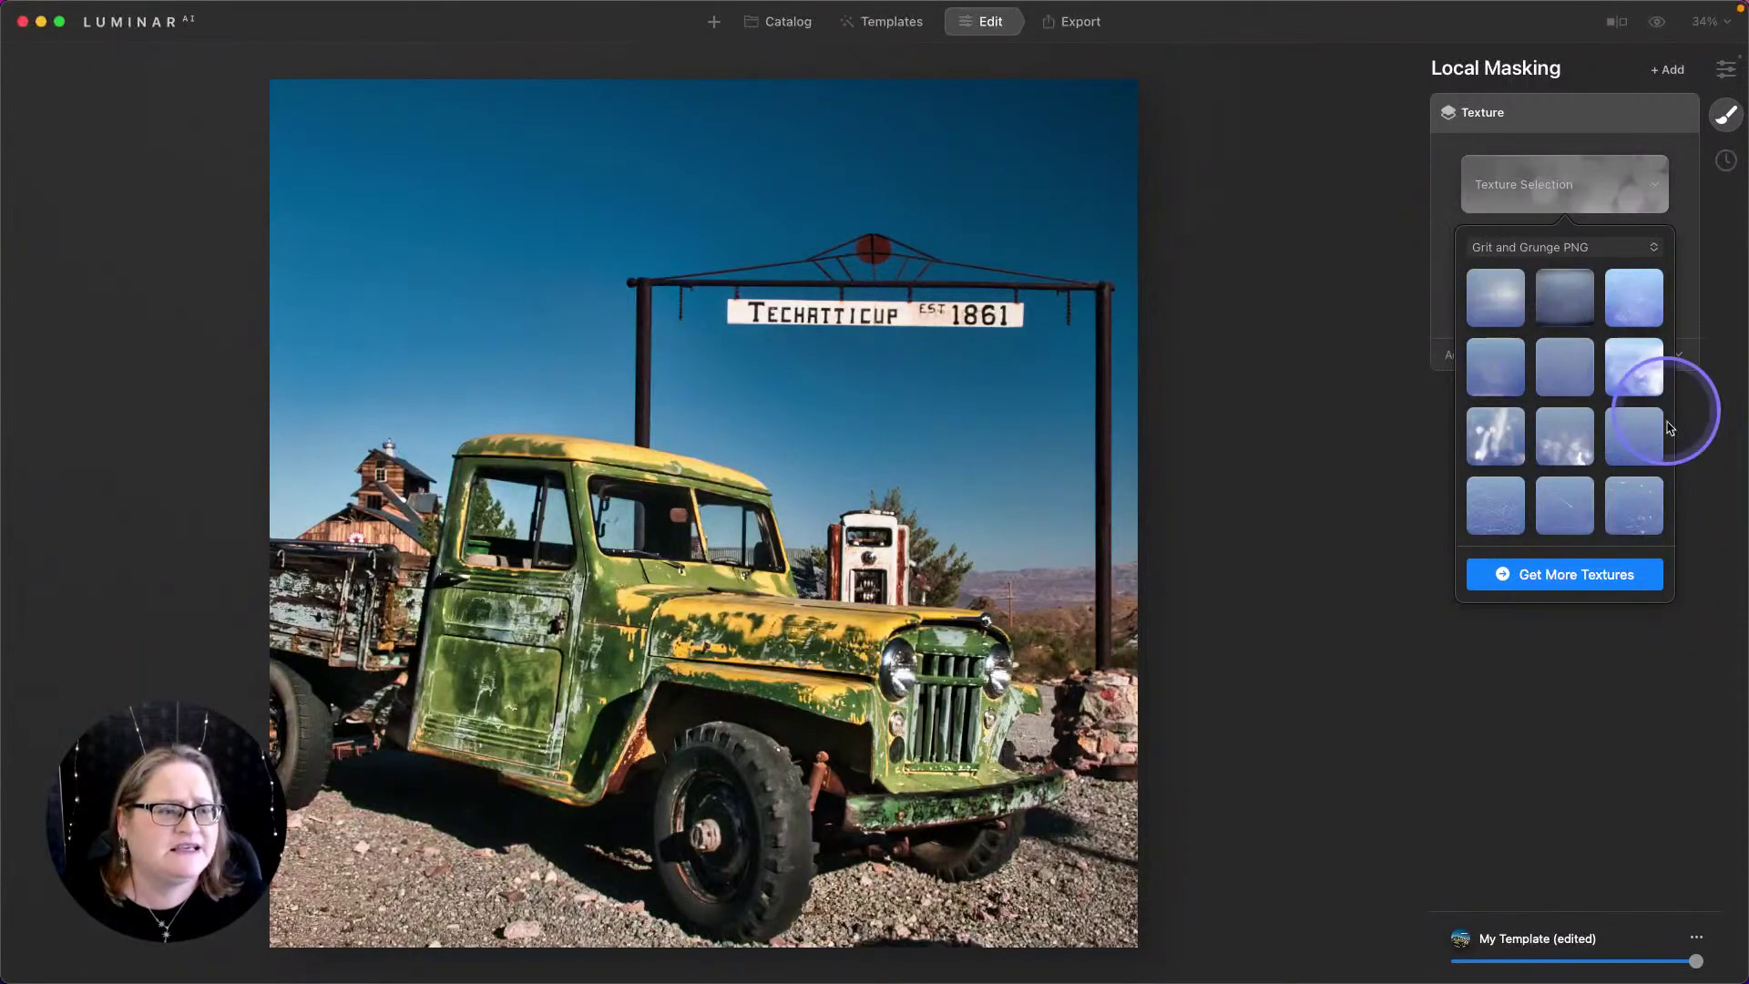
click(1633, 297)
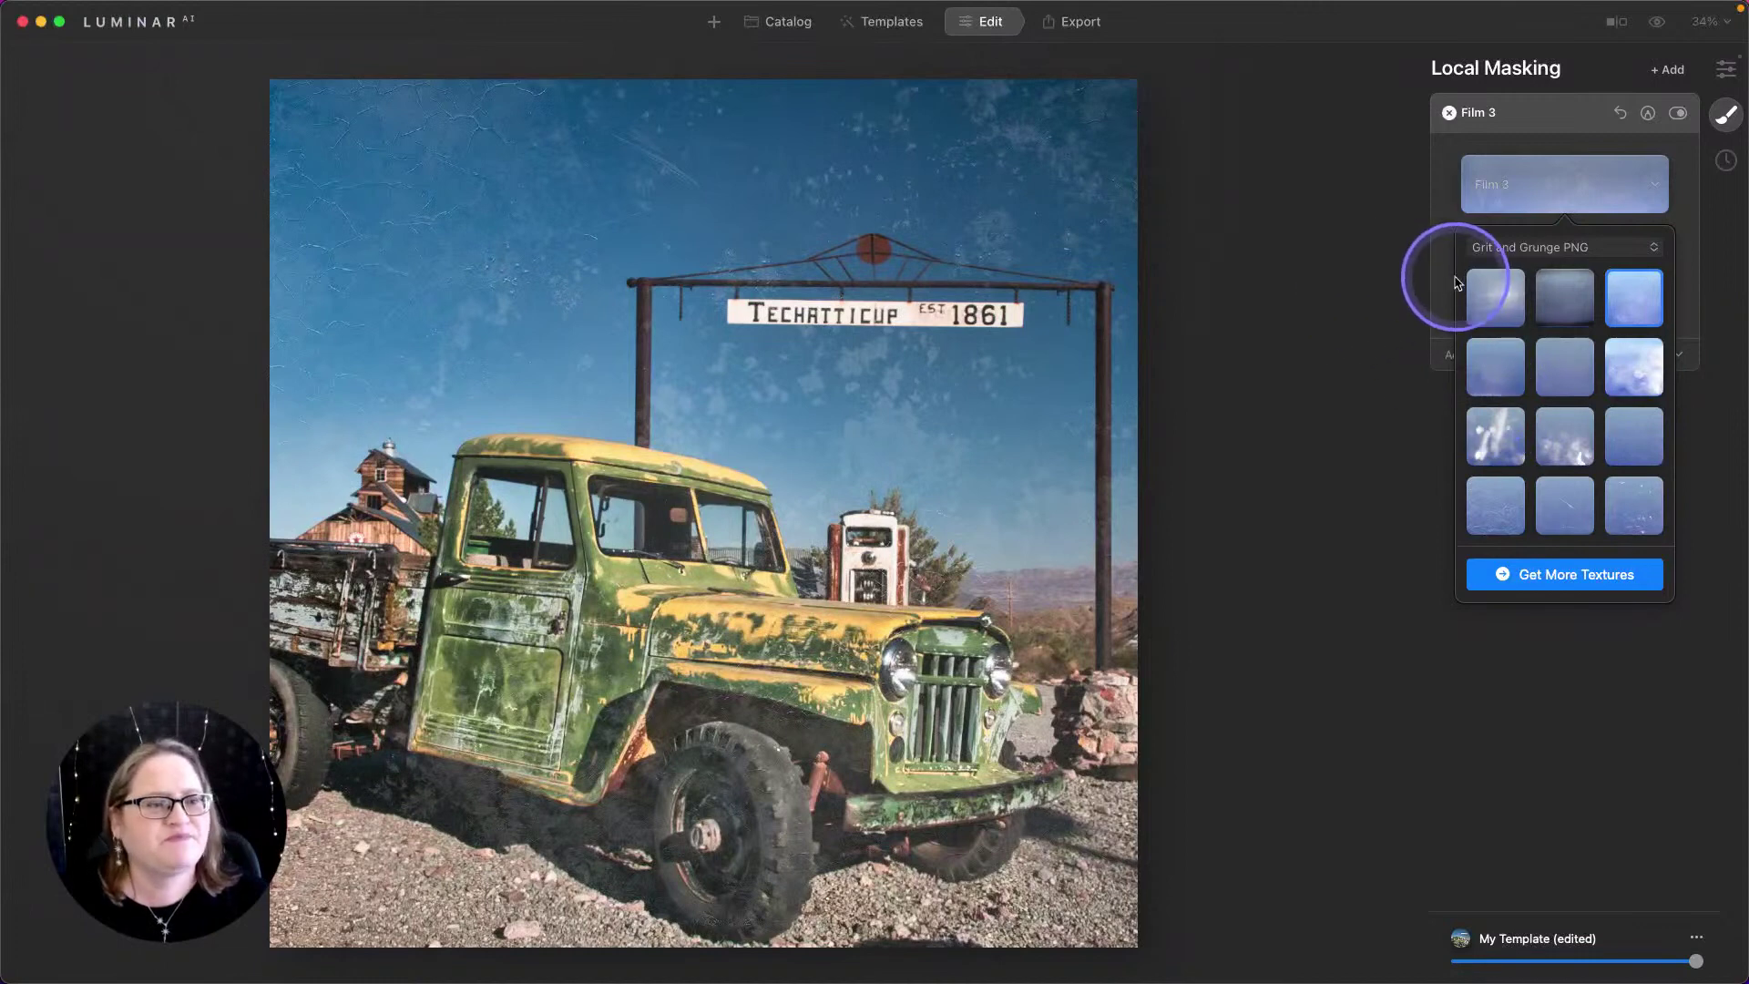
click(1439, 284)
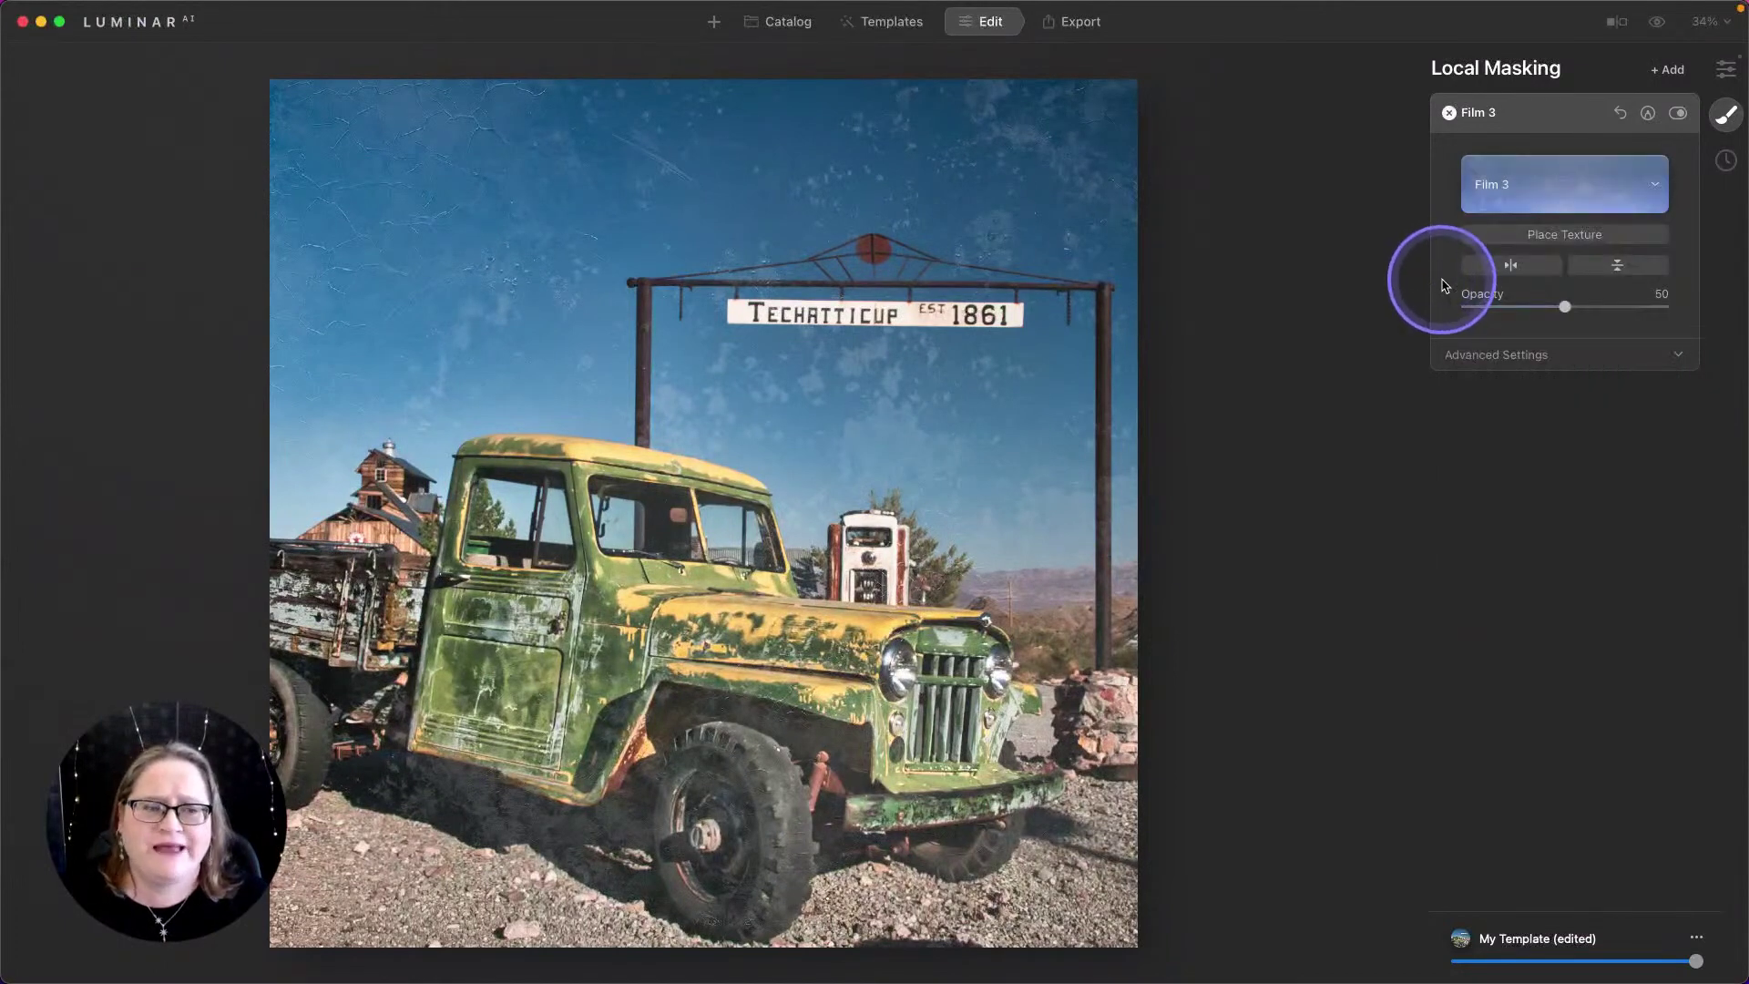
click(1567, 307)
drag(1571, 310, 1711, 328)
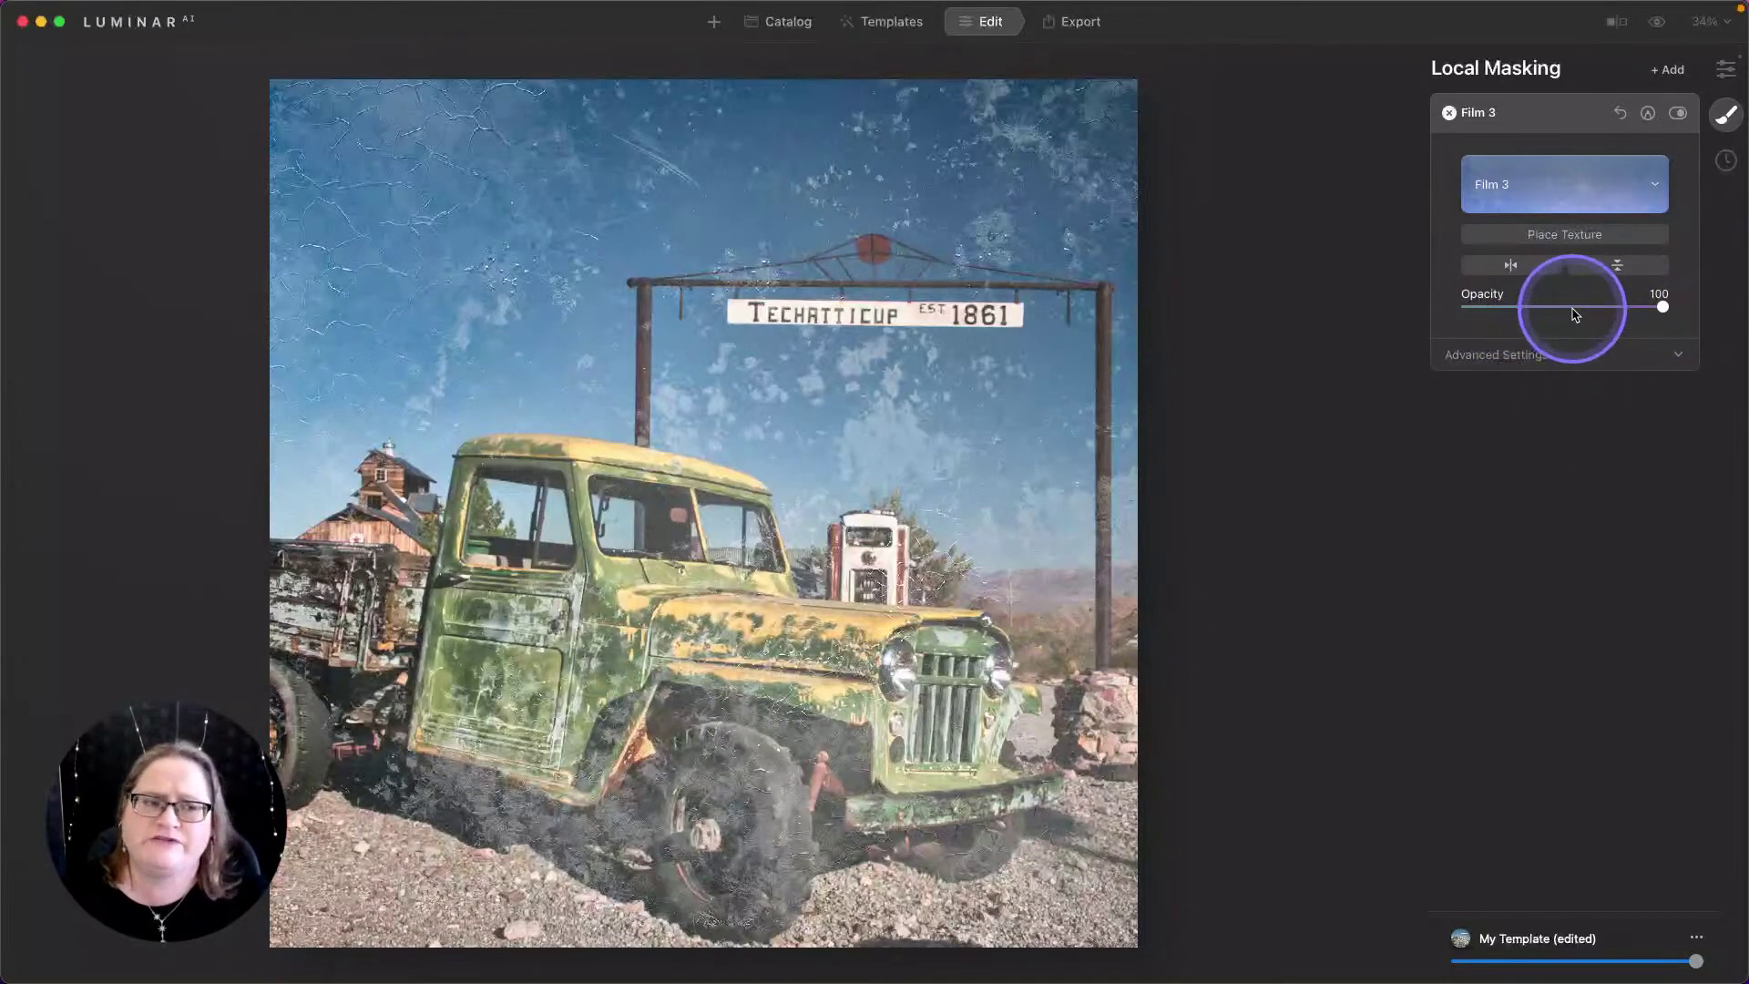
Step: Expand the Film 3 texture's Advanced Settings, leaving the blend mode at Normal
click(1531, 359)
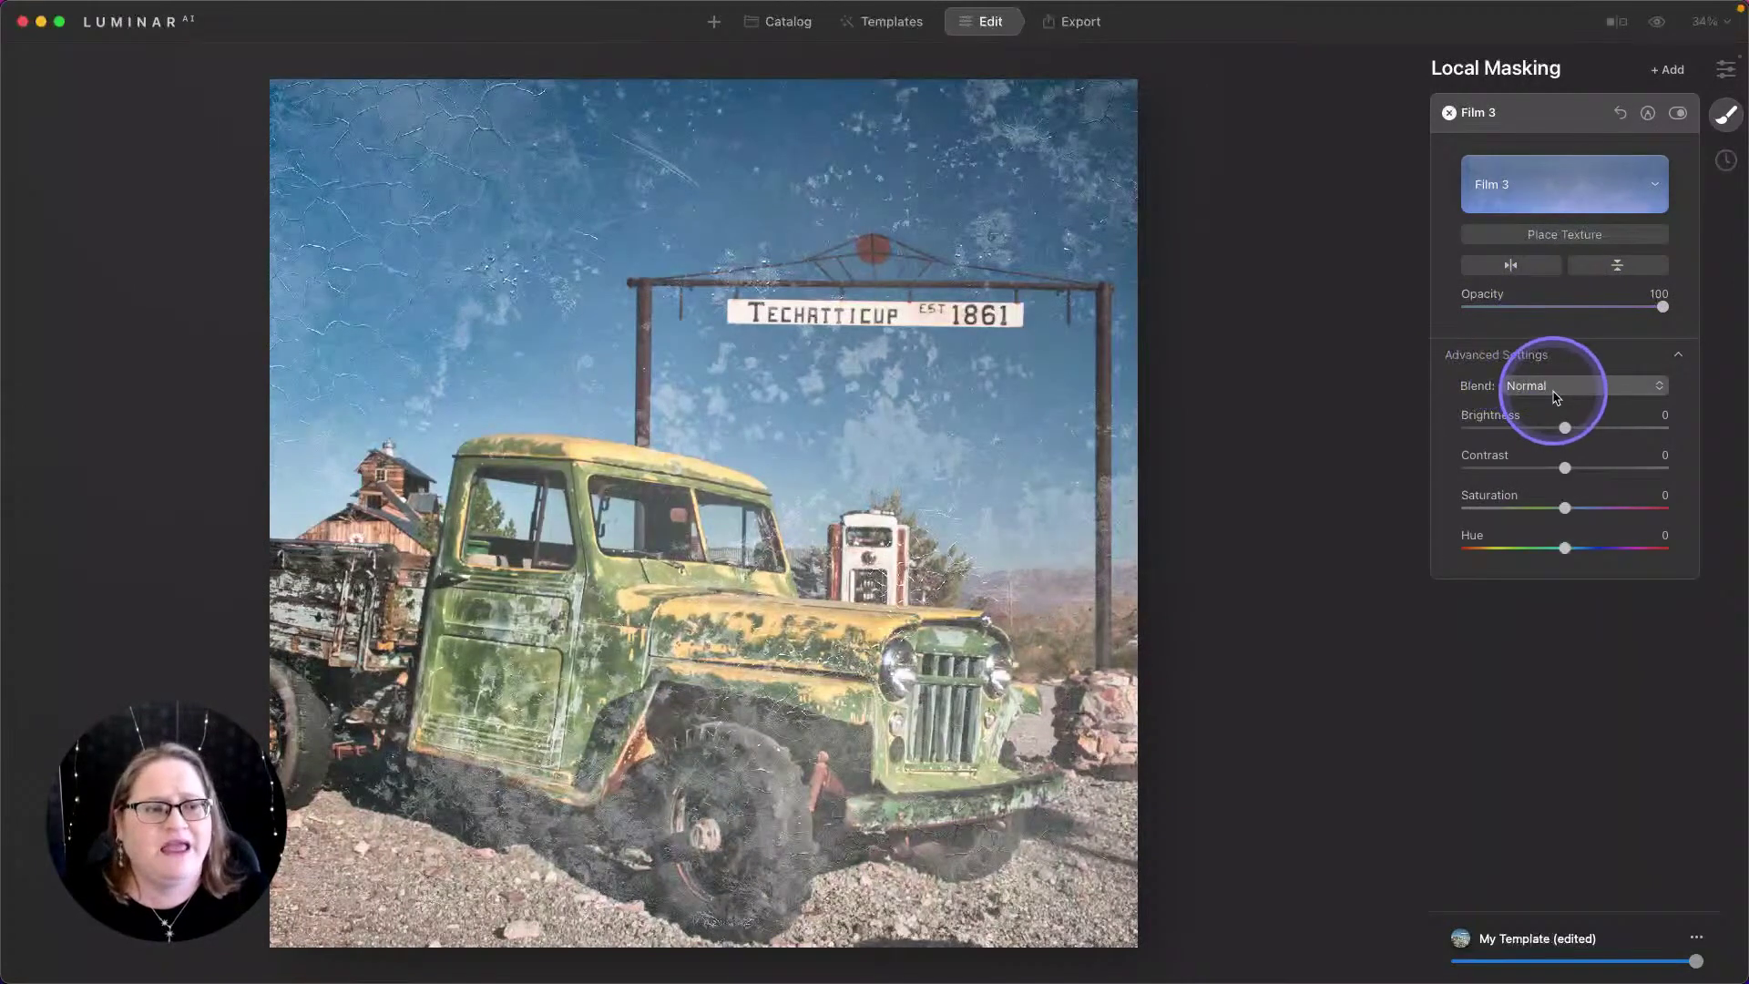
click(1554, 390)
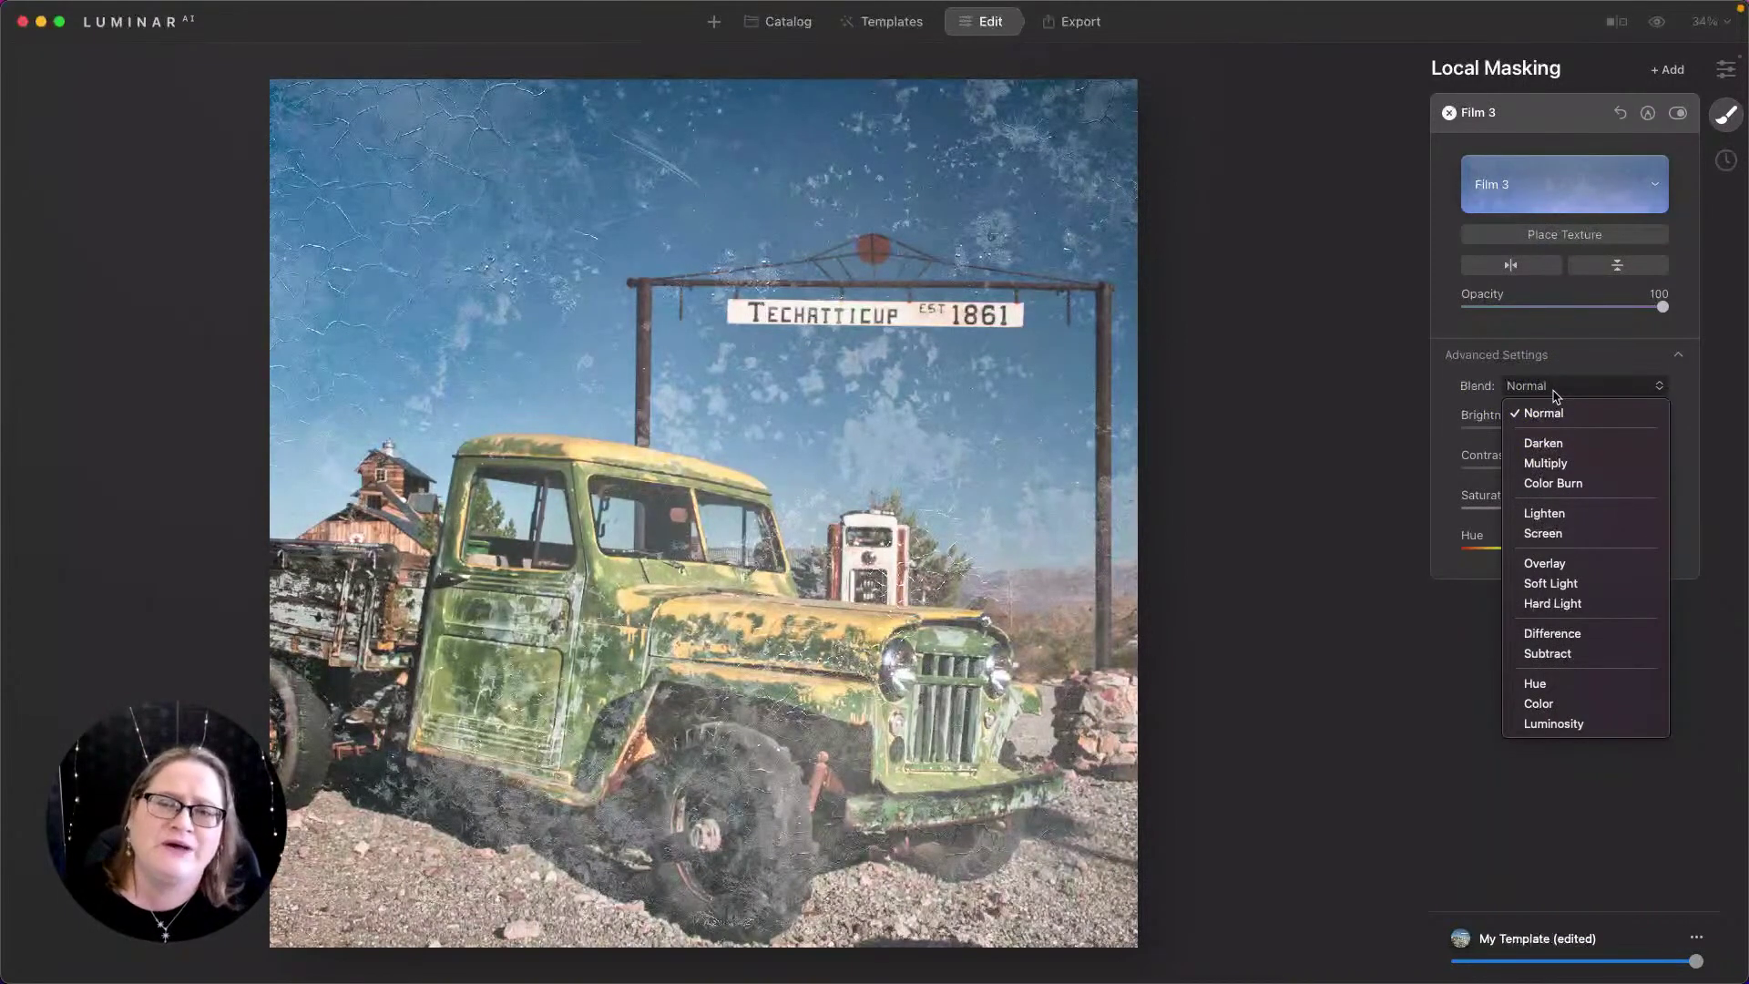
click(1556, 395)
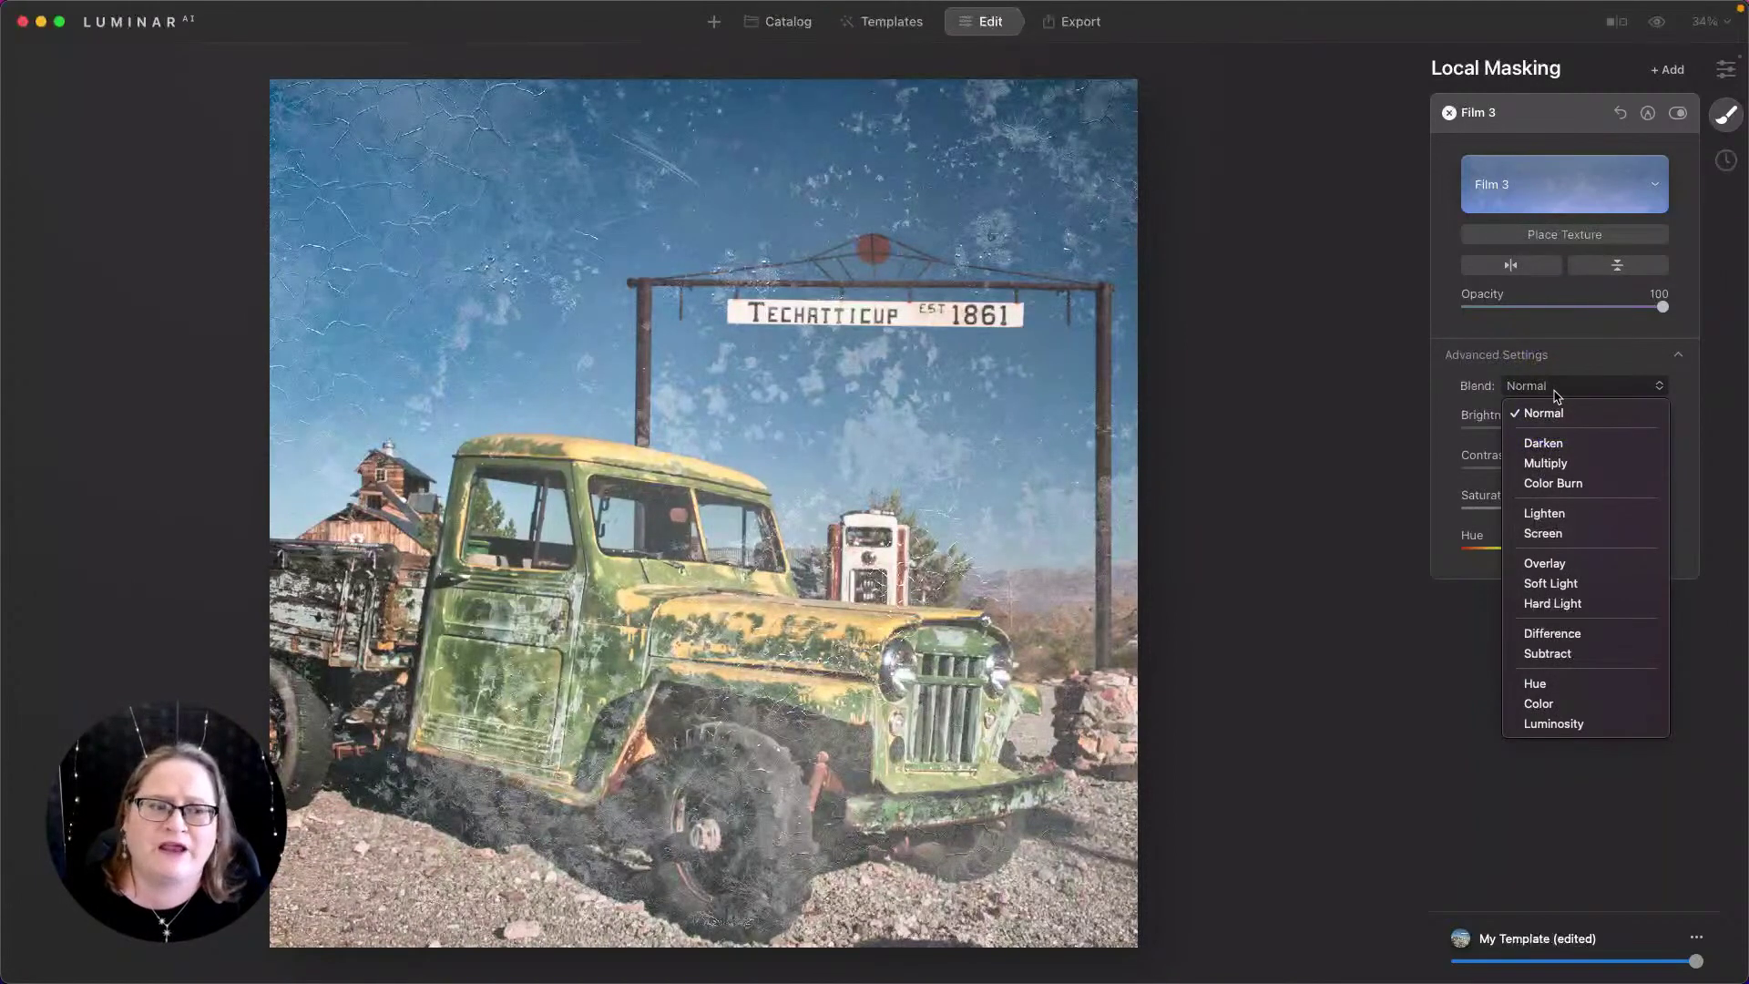
click(1507, 399)
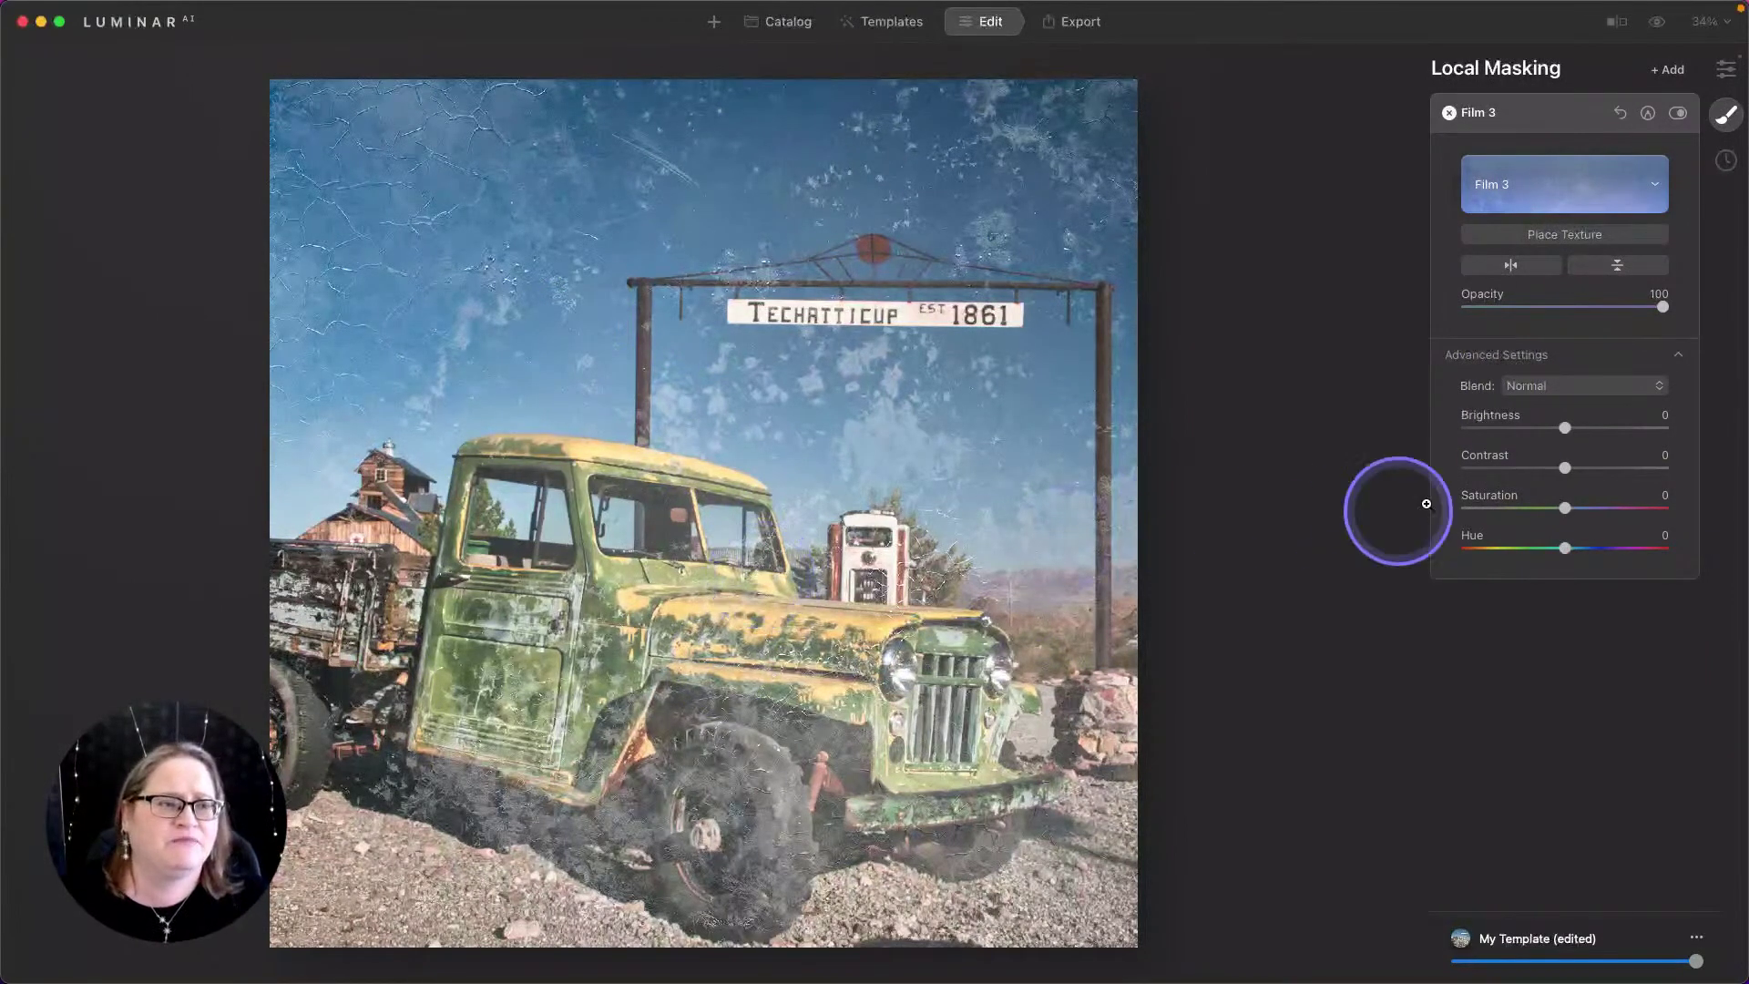
Step: In Place Texture, zoom the view to 25% and resize the texture box by its corner handle
click(1529, 237)
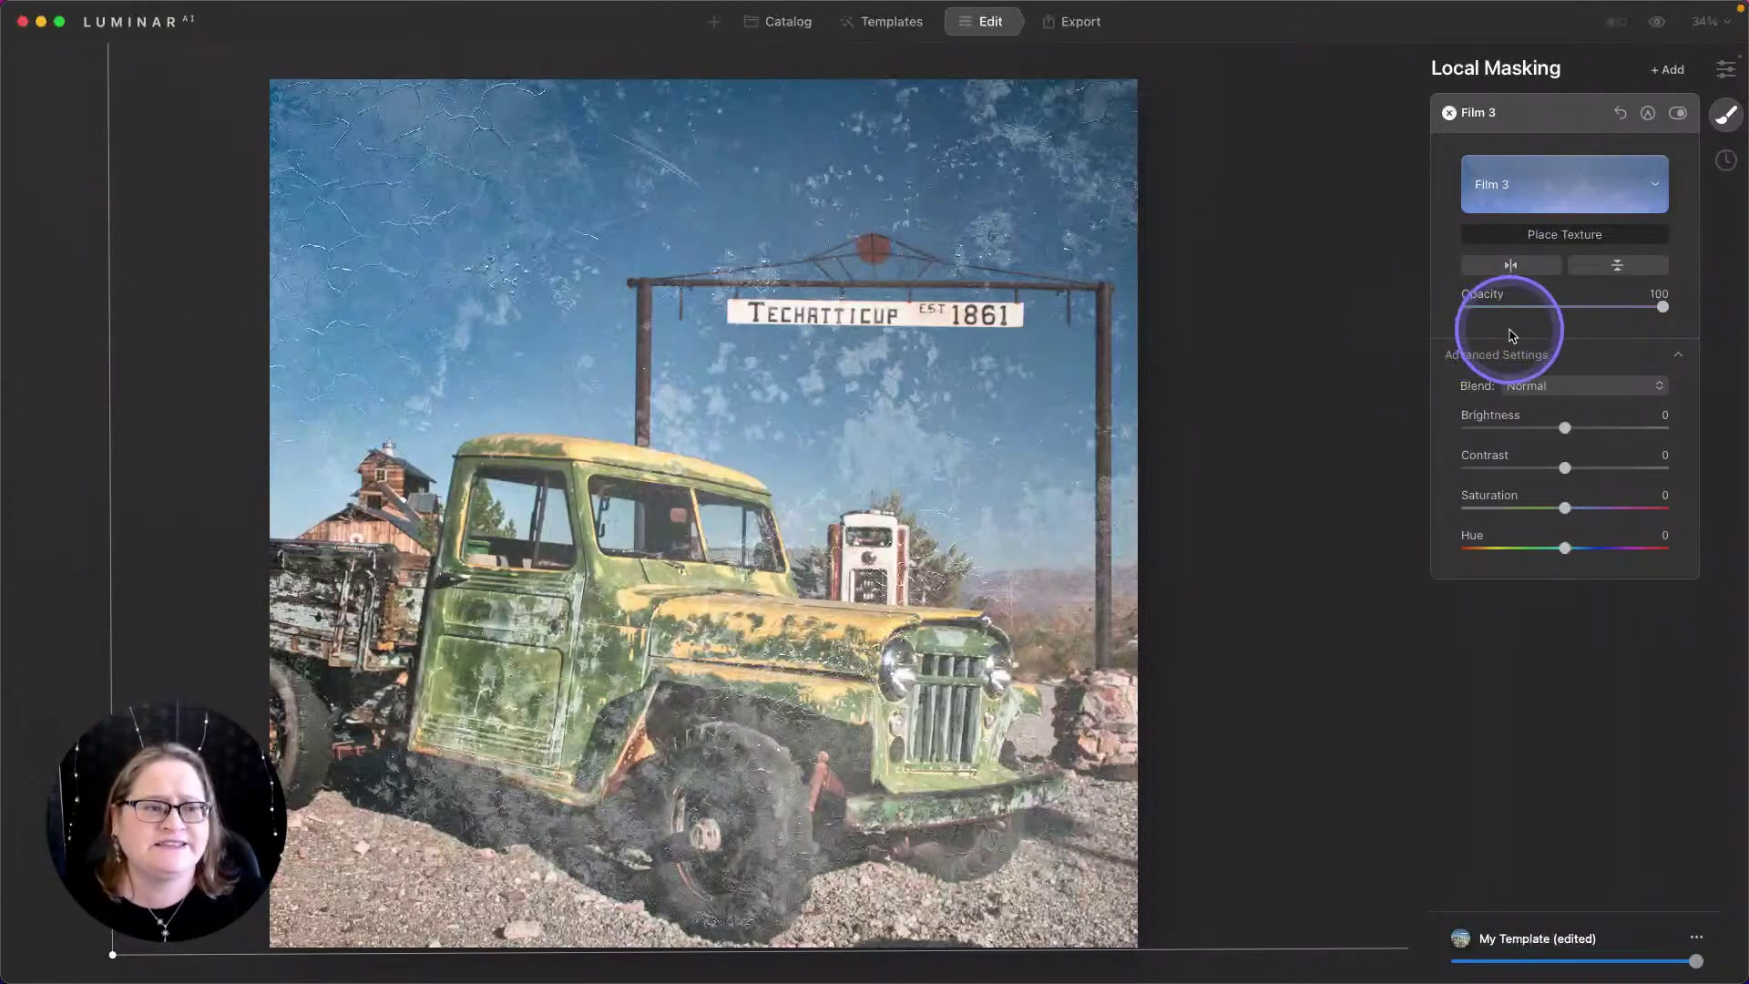
click(1695, 28)
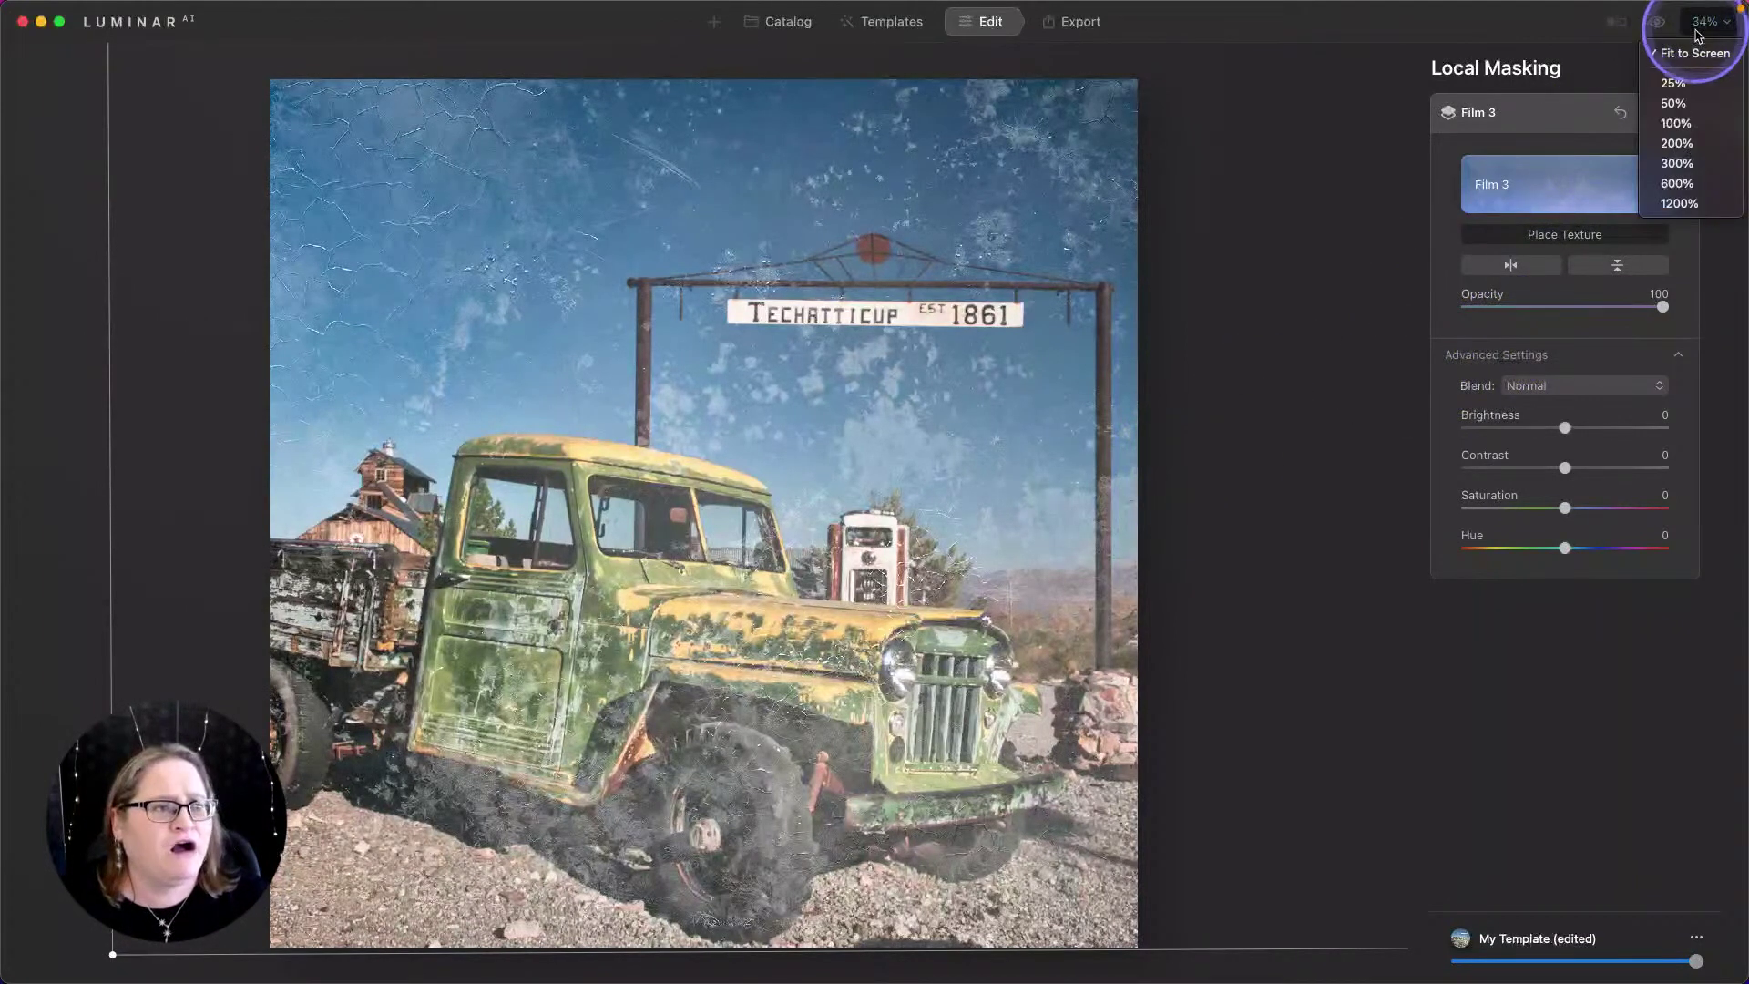
click(1686, 85)
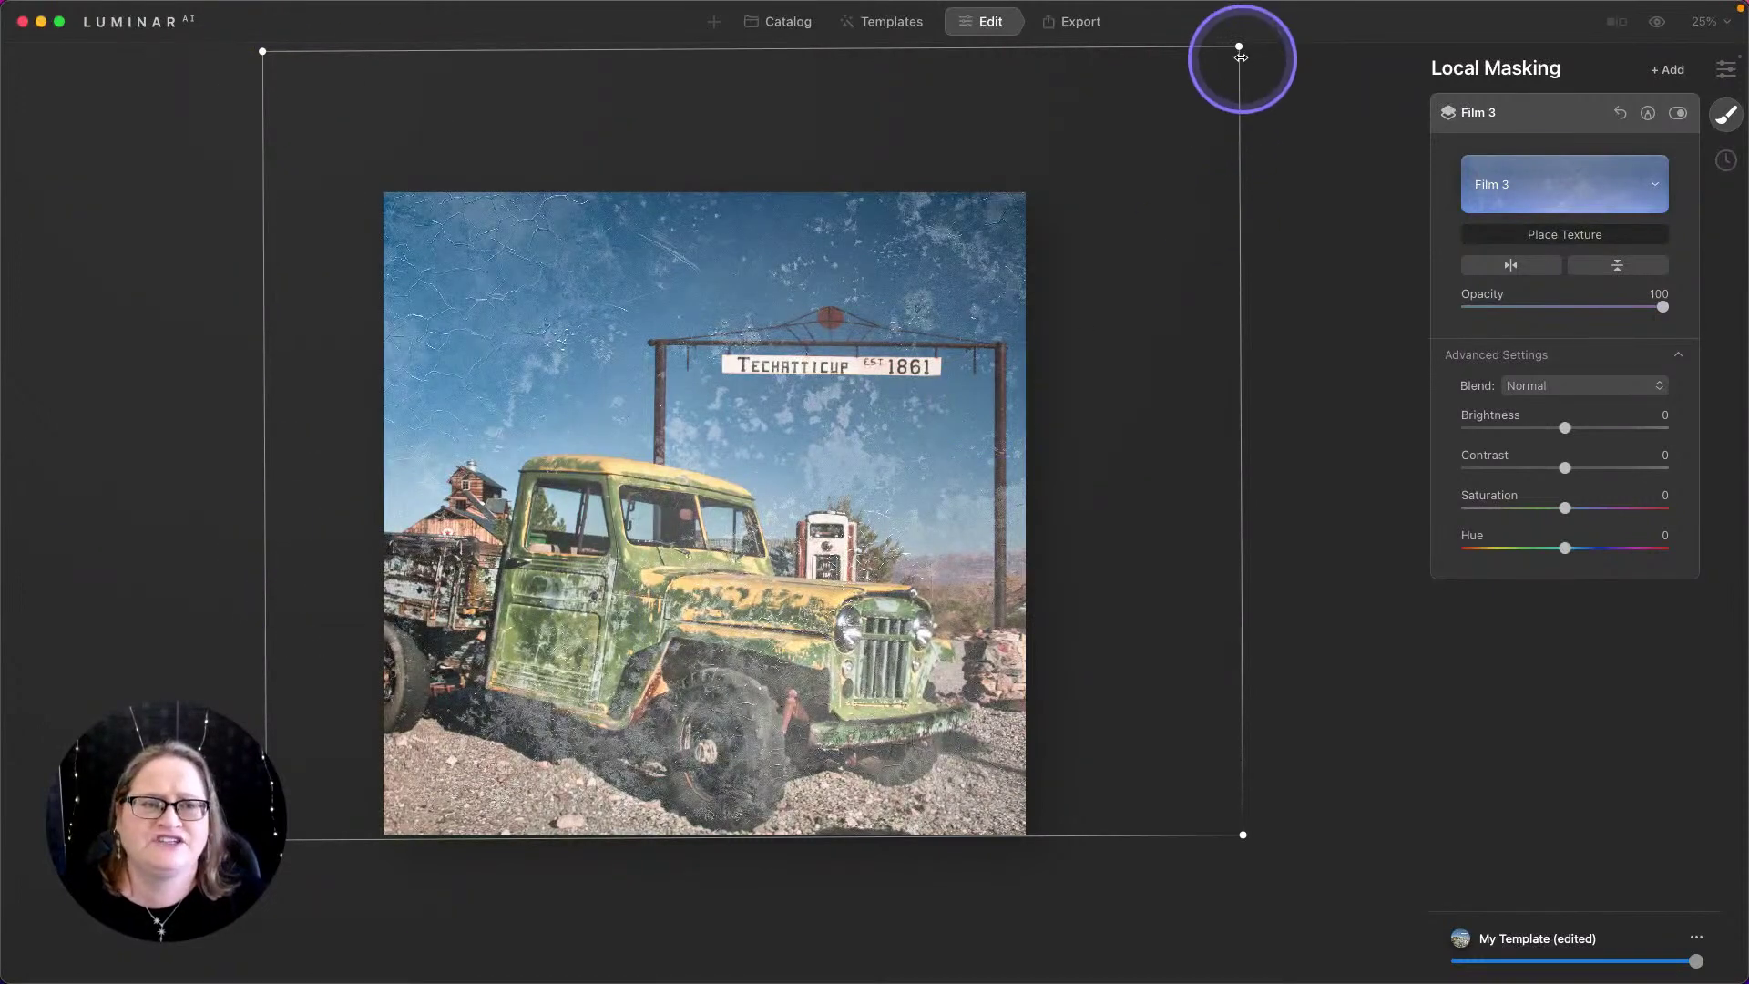
drag(1241, 47, 464, 645)
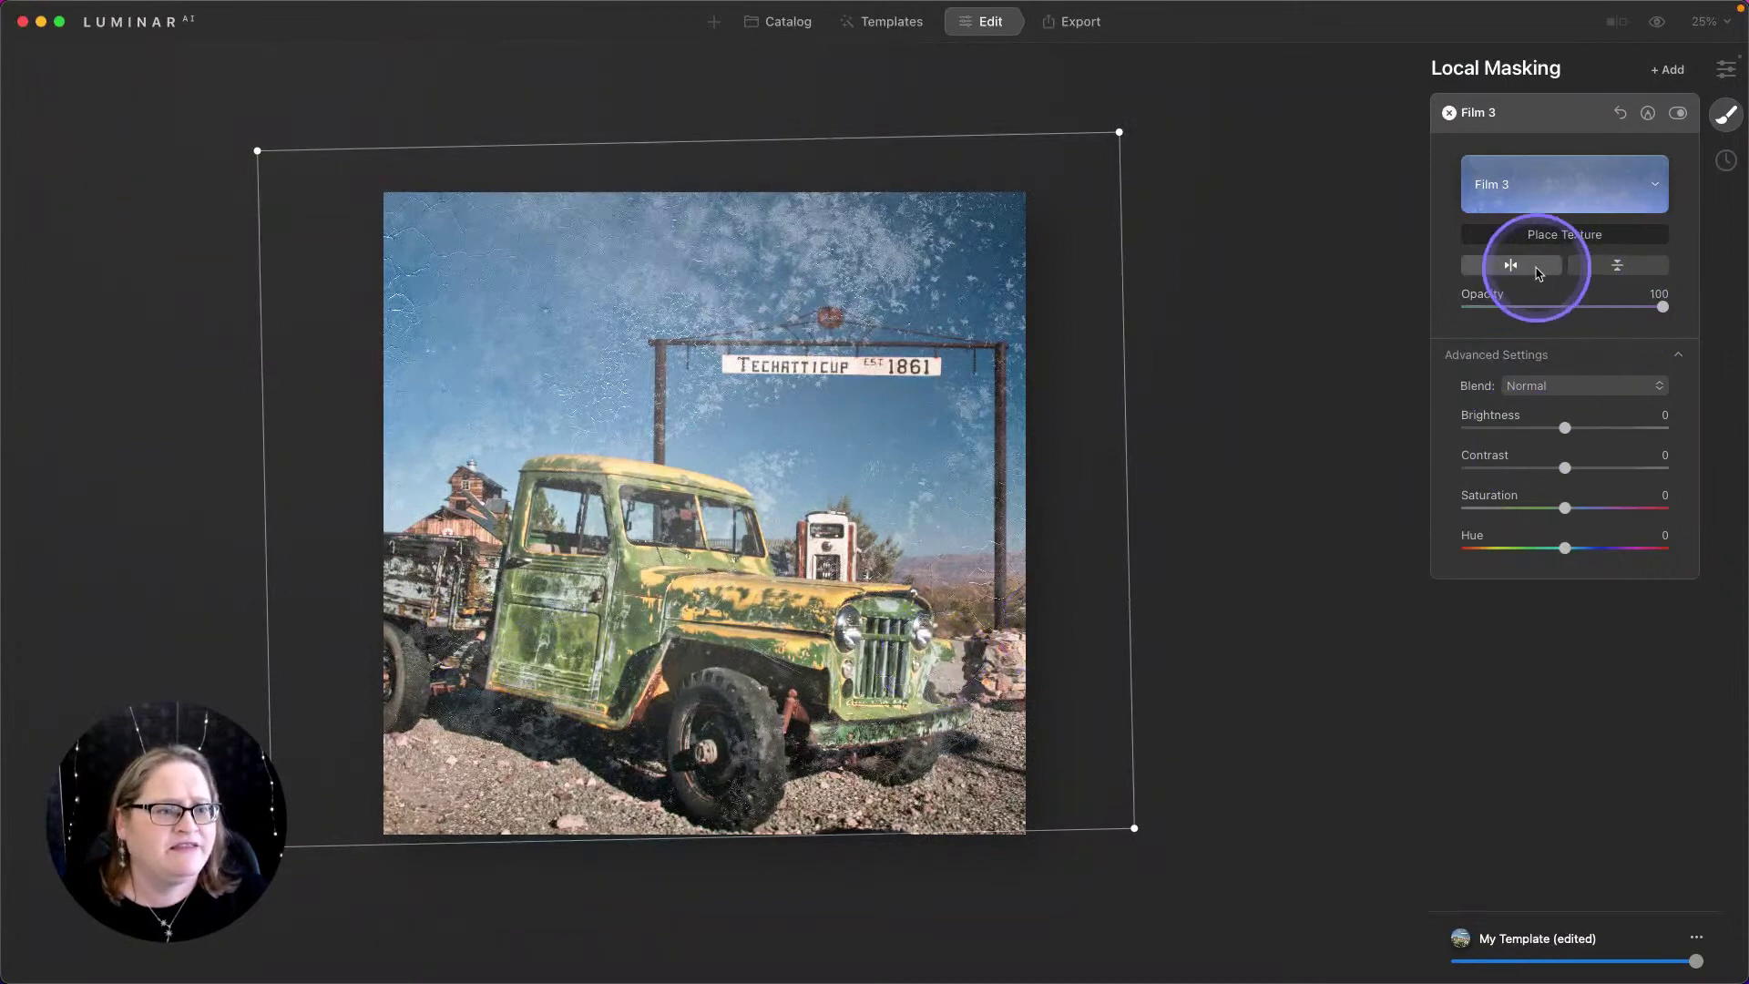
Step: Mirror the Film 3 texture horizontally, rotate it level and shift it right and down
click(1511, 265)
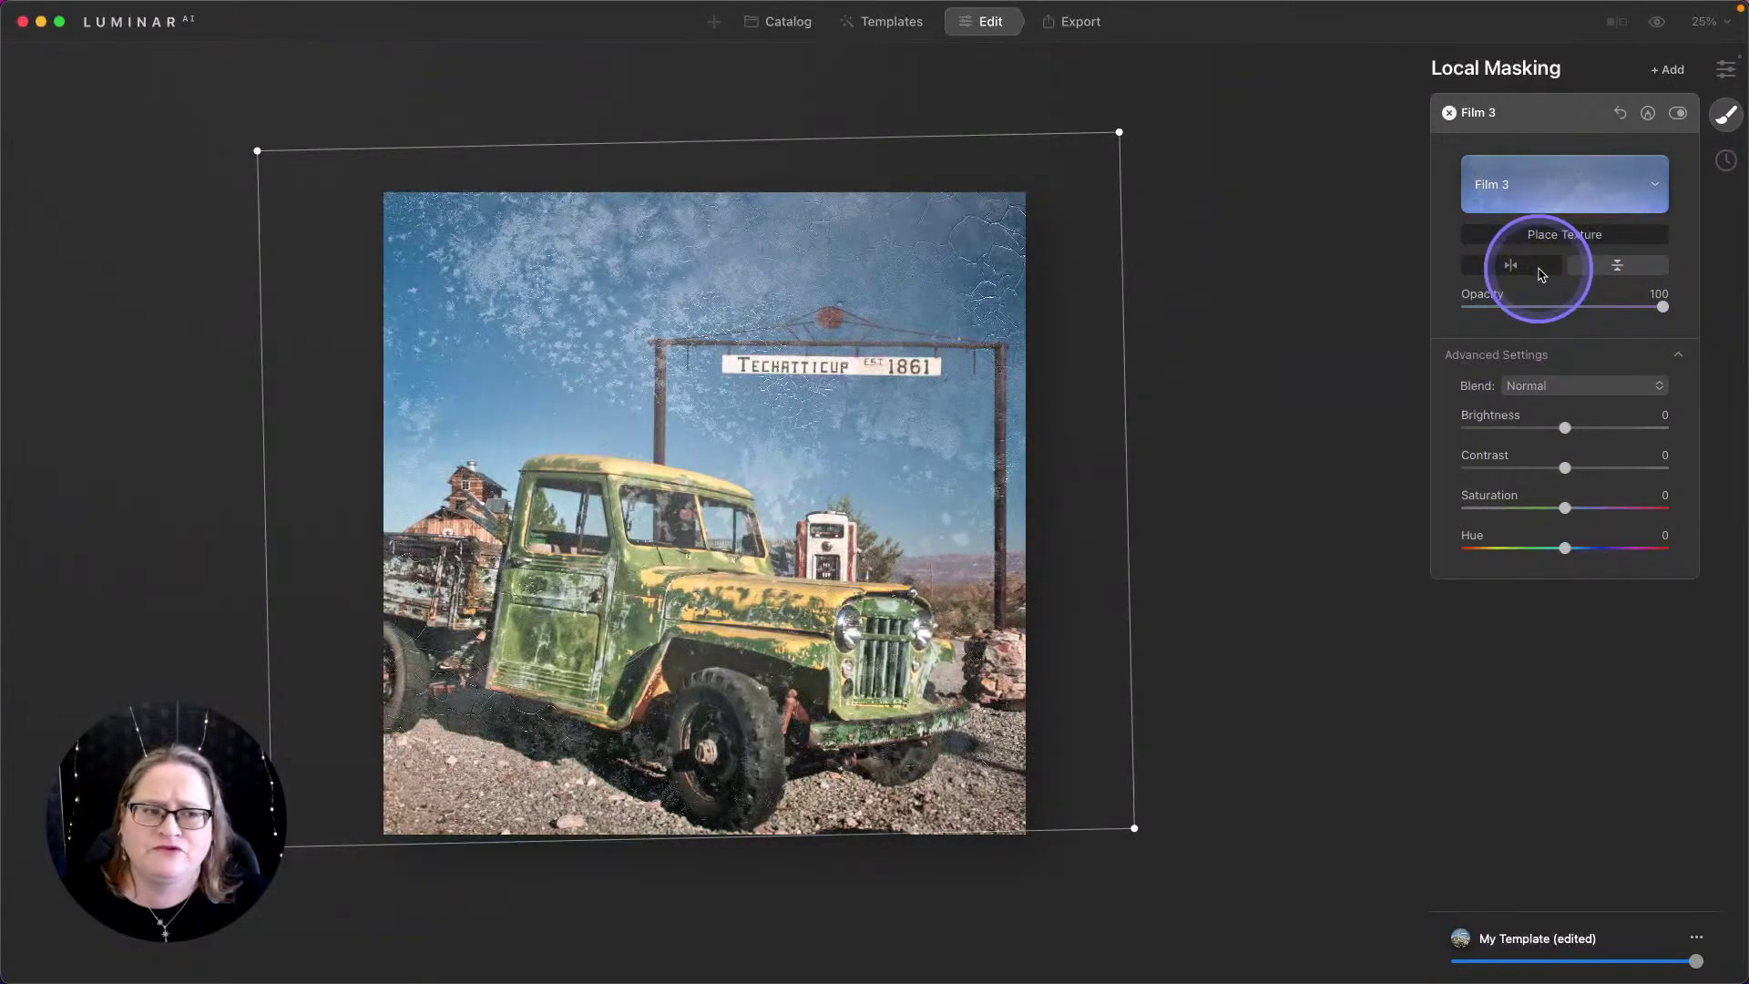
click(1626, 267)
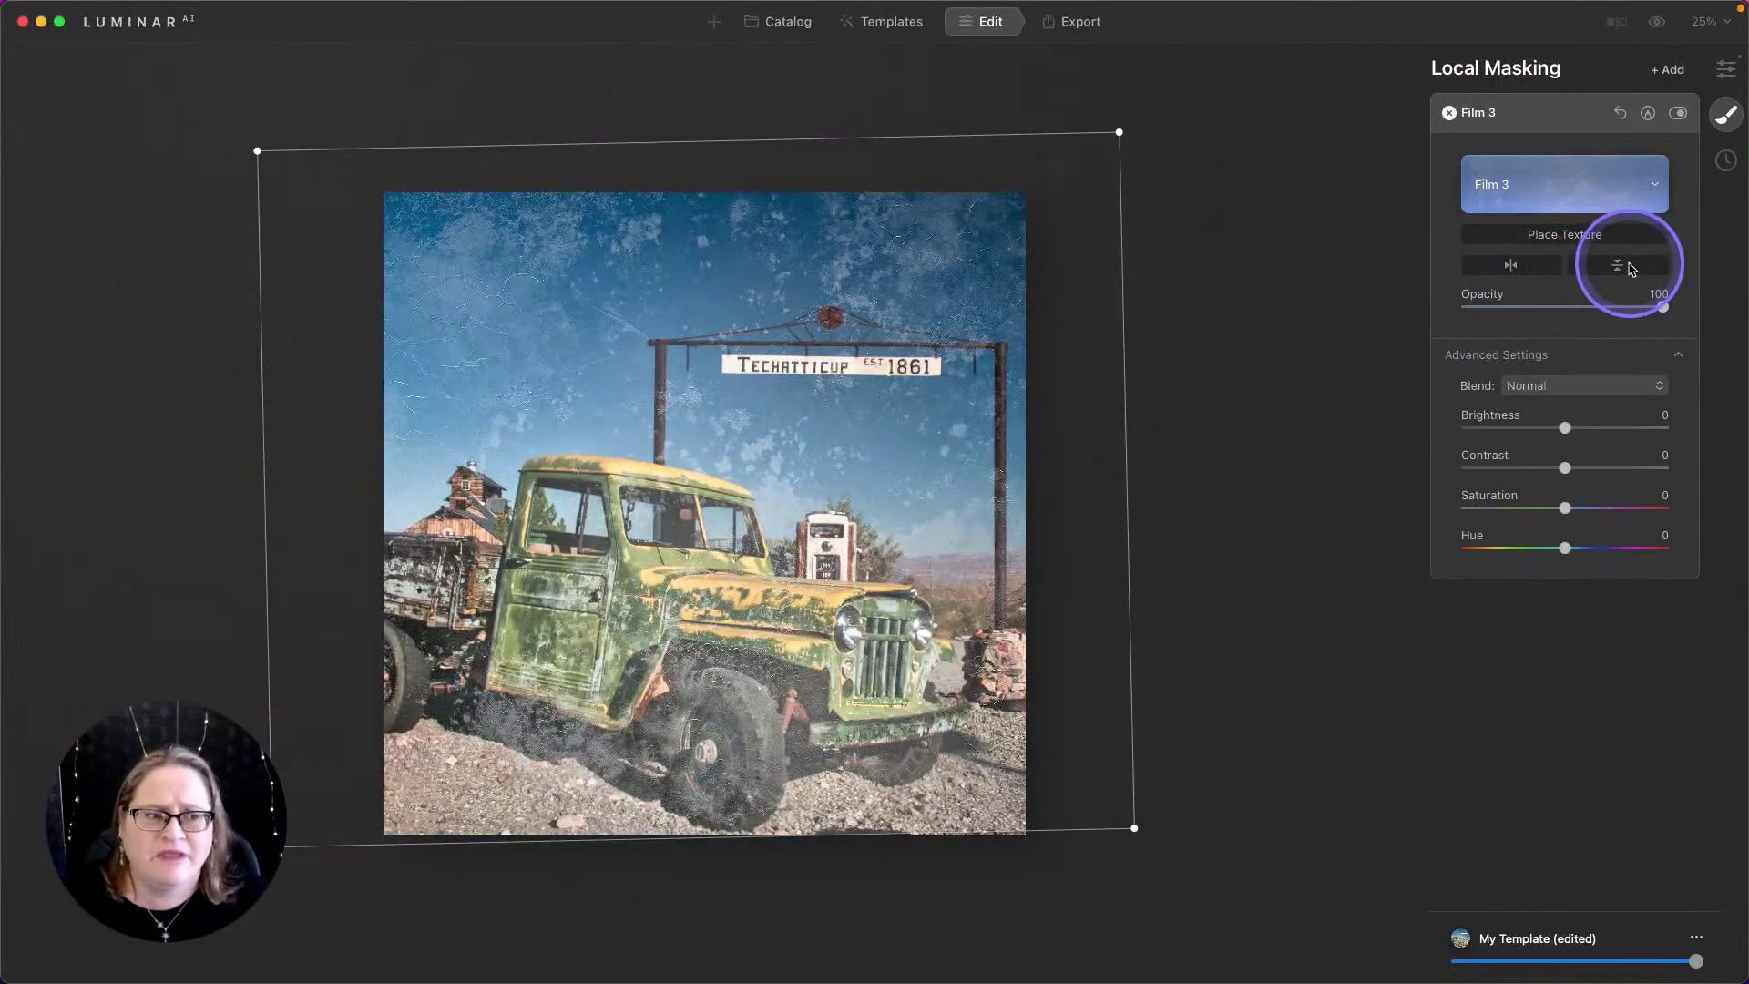
click(1630, 266)
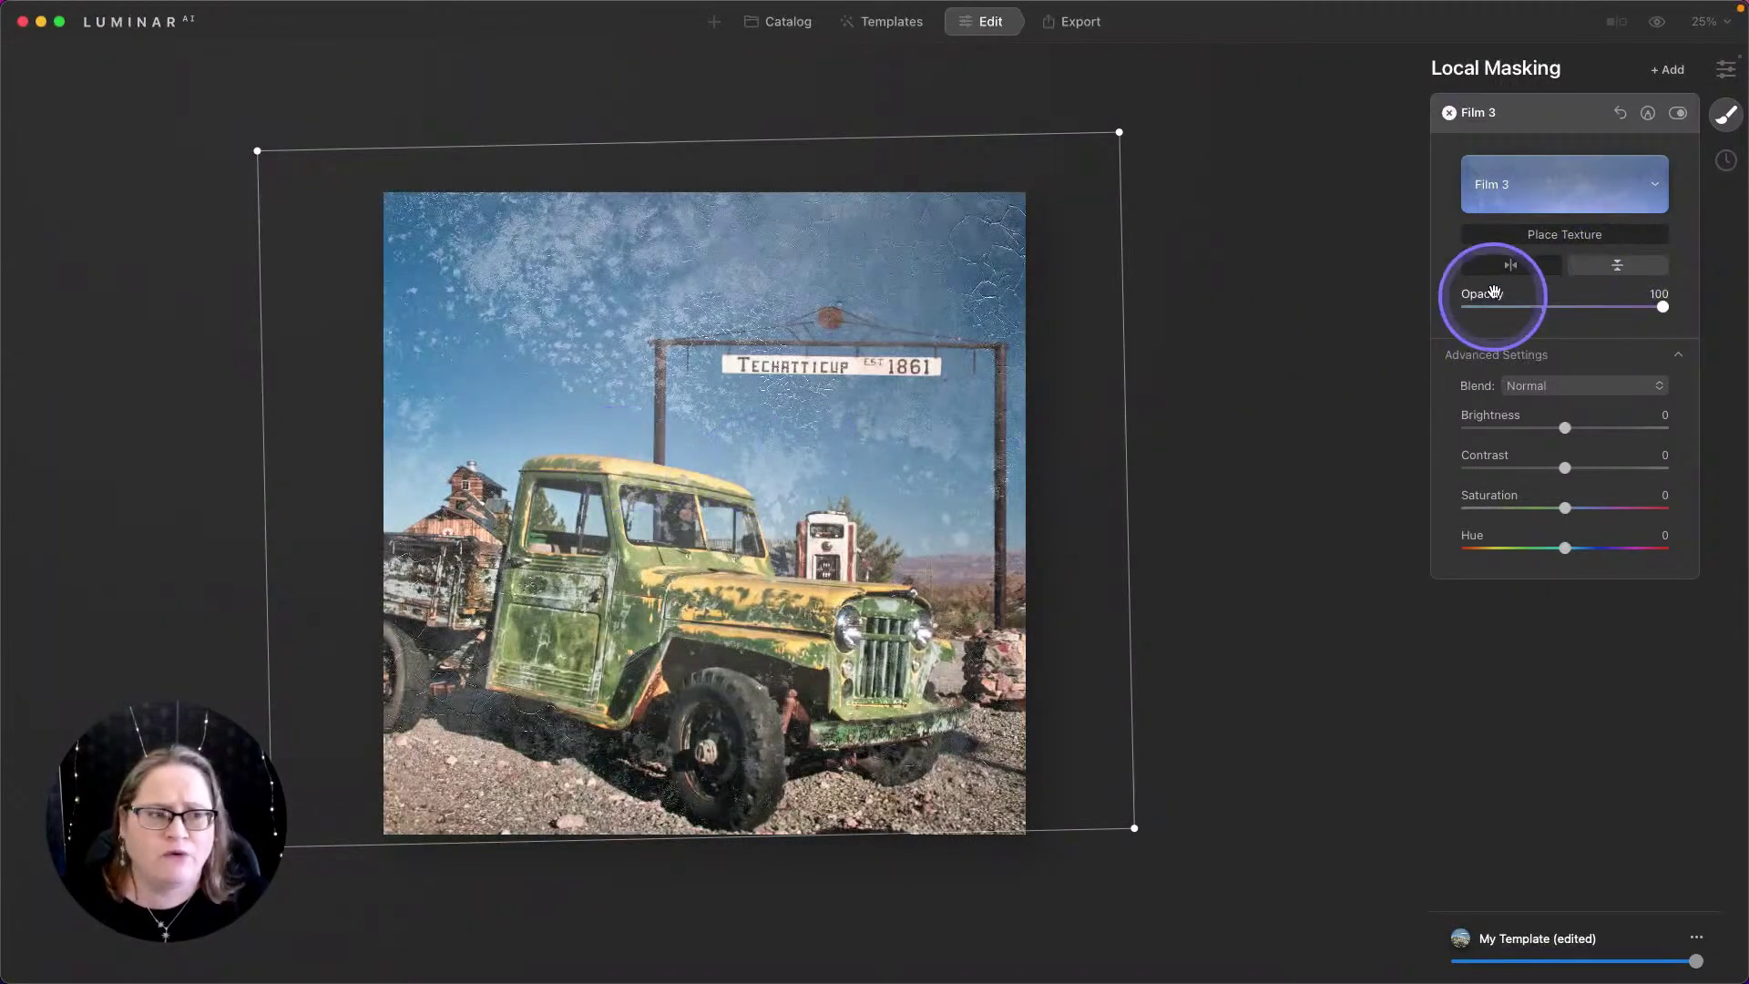
click(1509, 264)
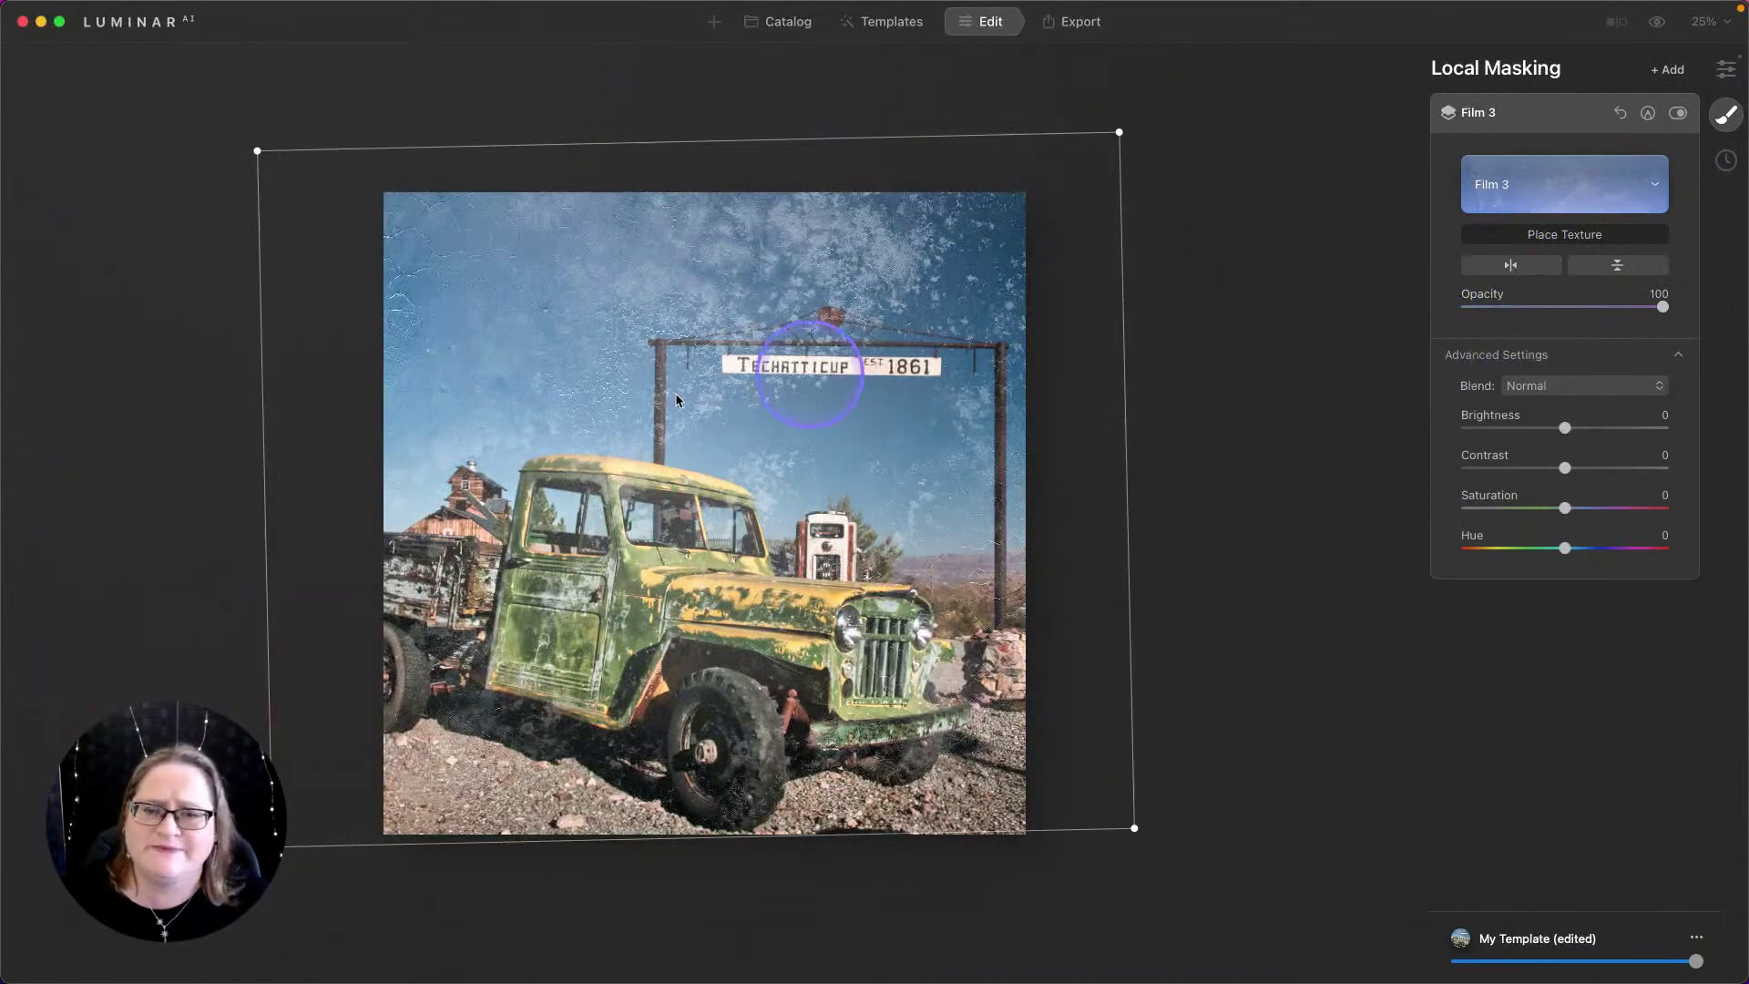
drag(1187, 441, 1190, 453)
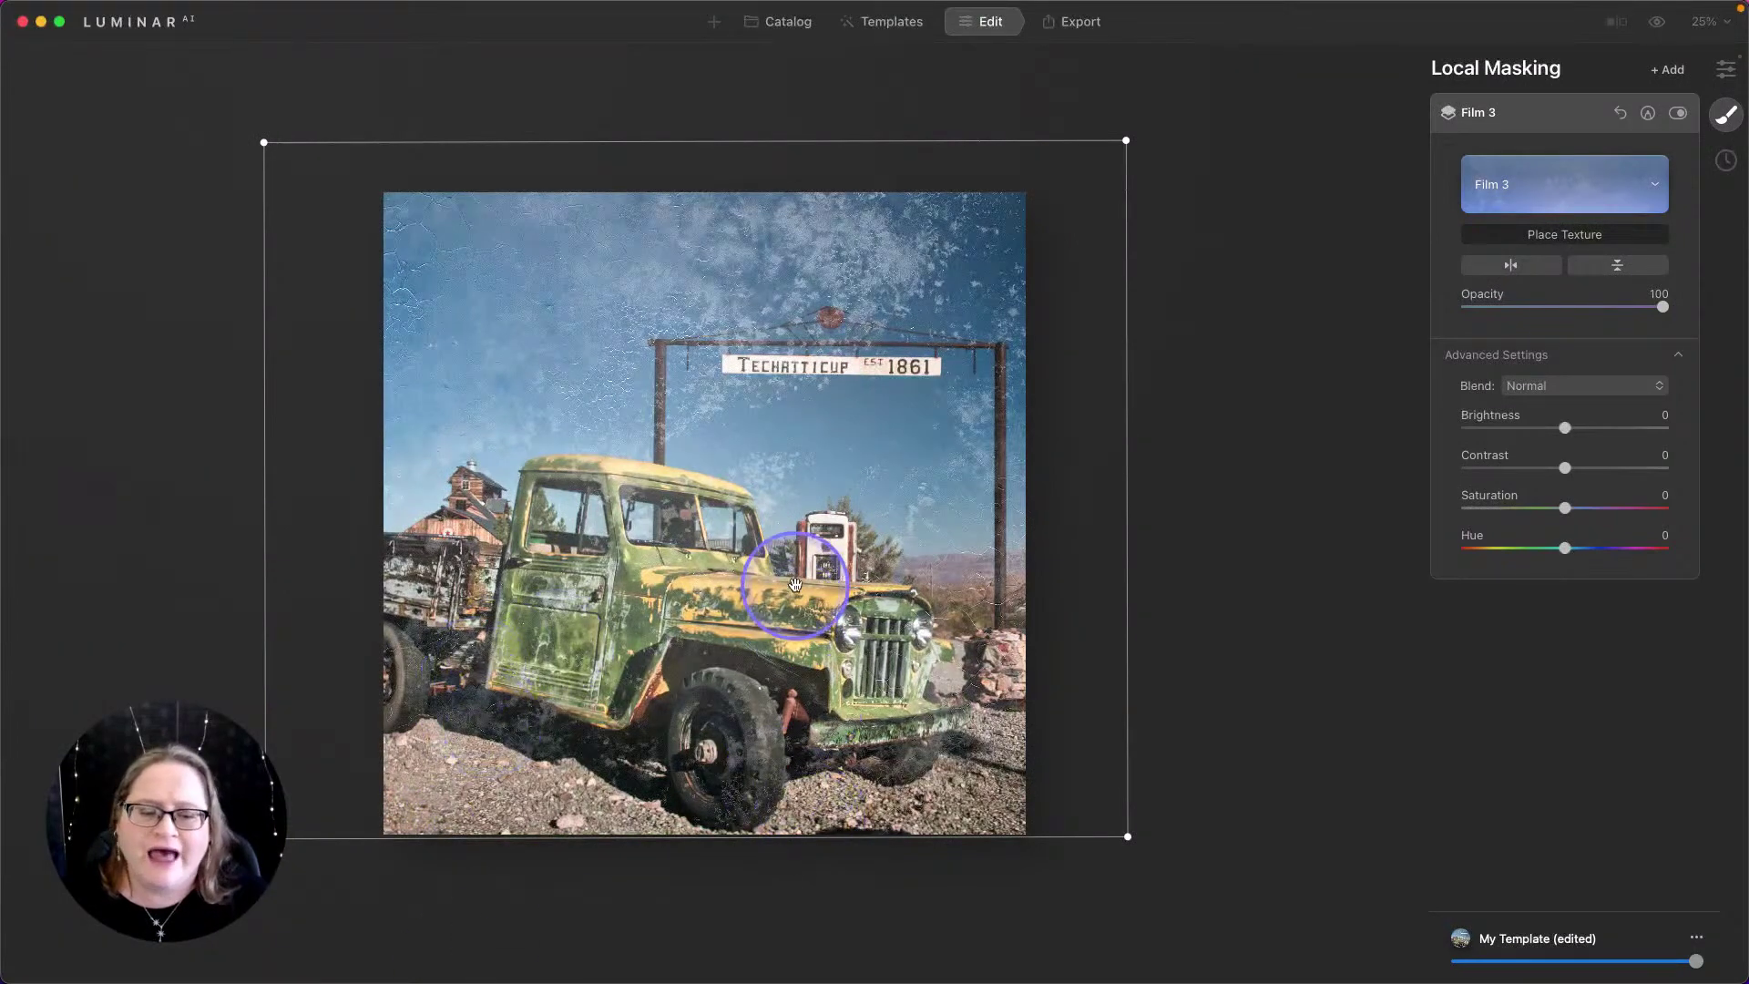
mouse_move(770, 538)
mouse_down()
mouse_move(860, 552)
mouse_move(888, 580)
mouse_move(855, 604)
mouse_up()
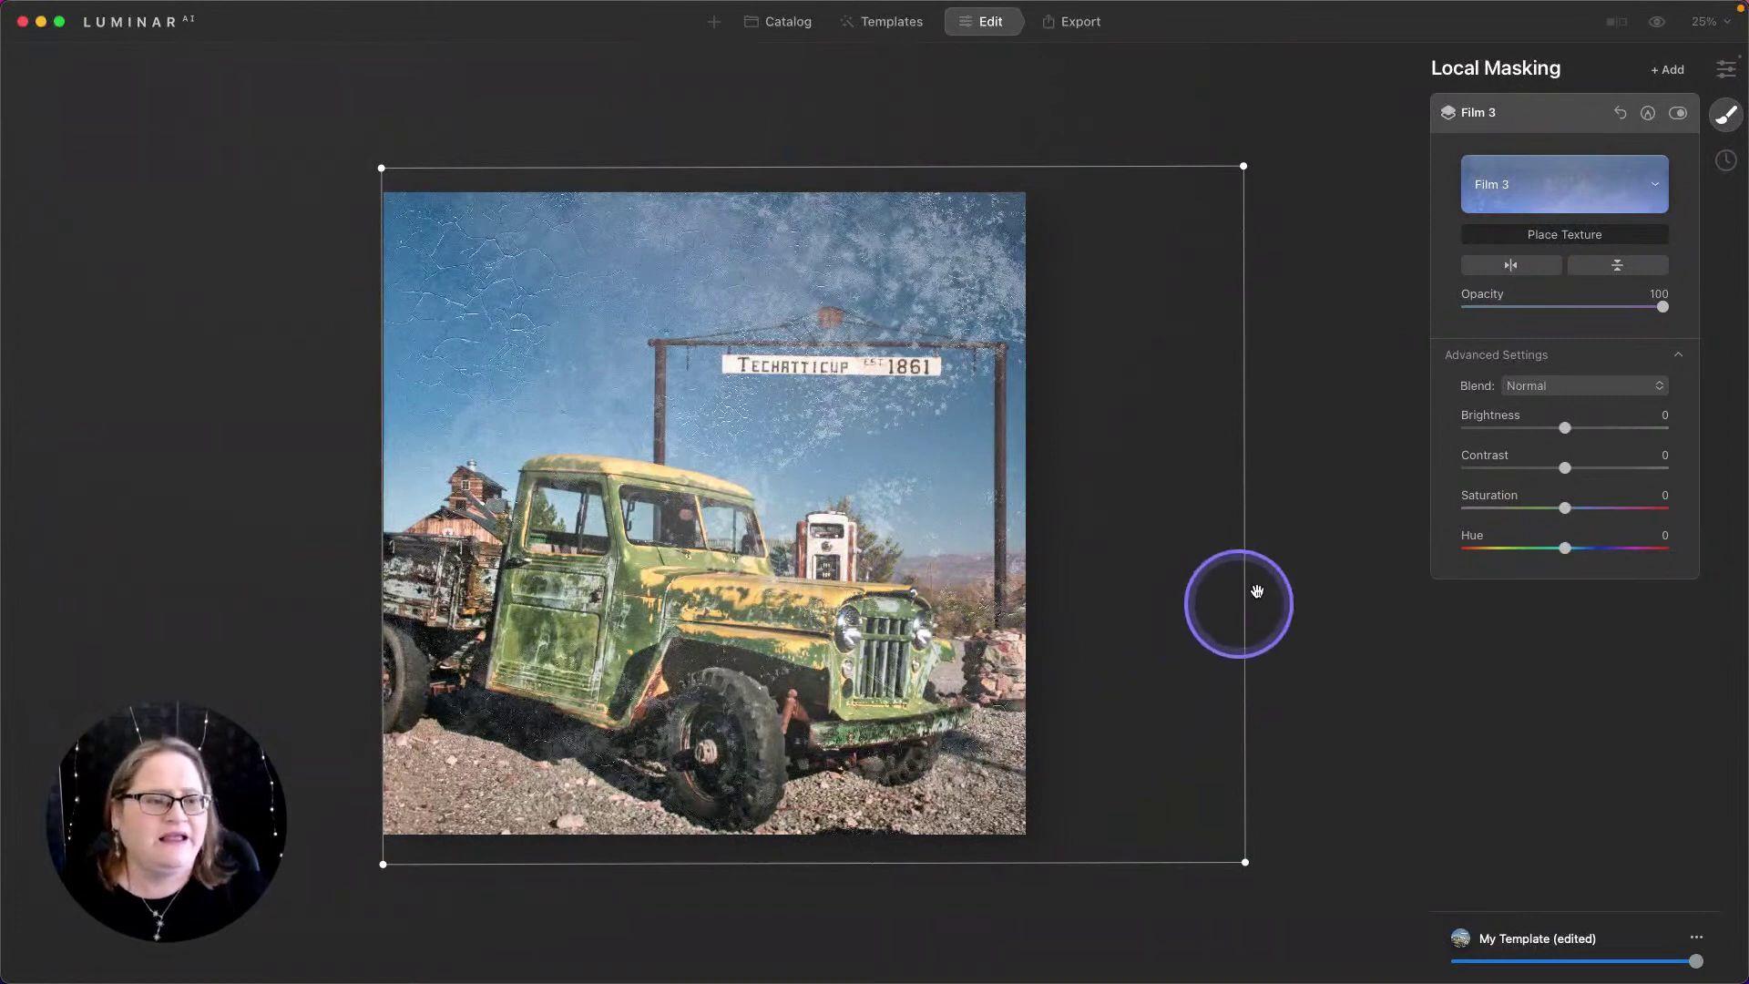
Step: Erase the Film 3 texture off the truck's cab and hood with a 47-opacity mask eraser
click(1592, 239)
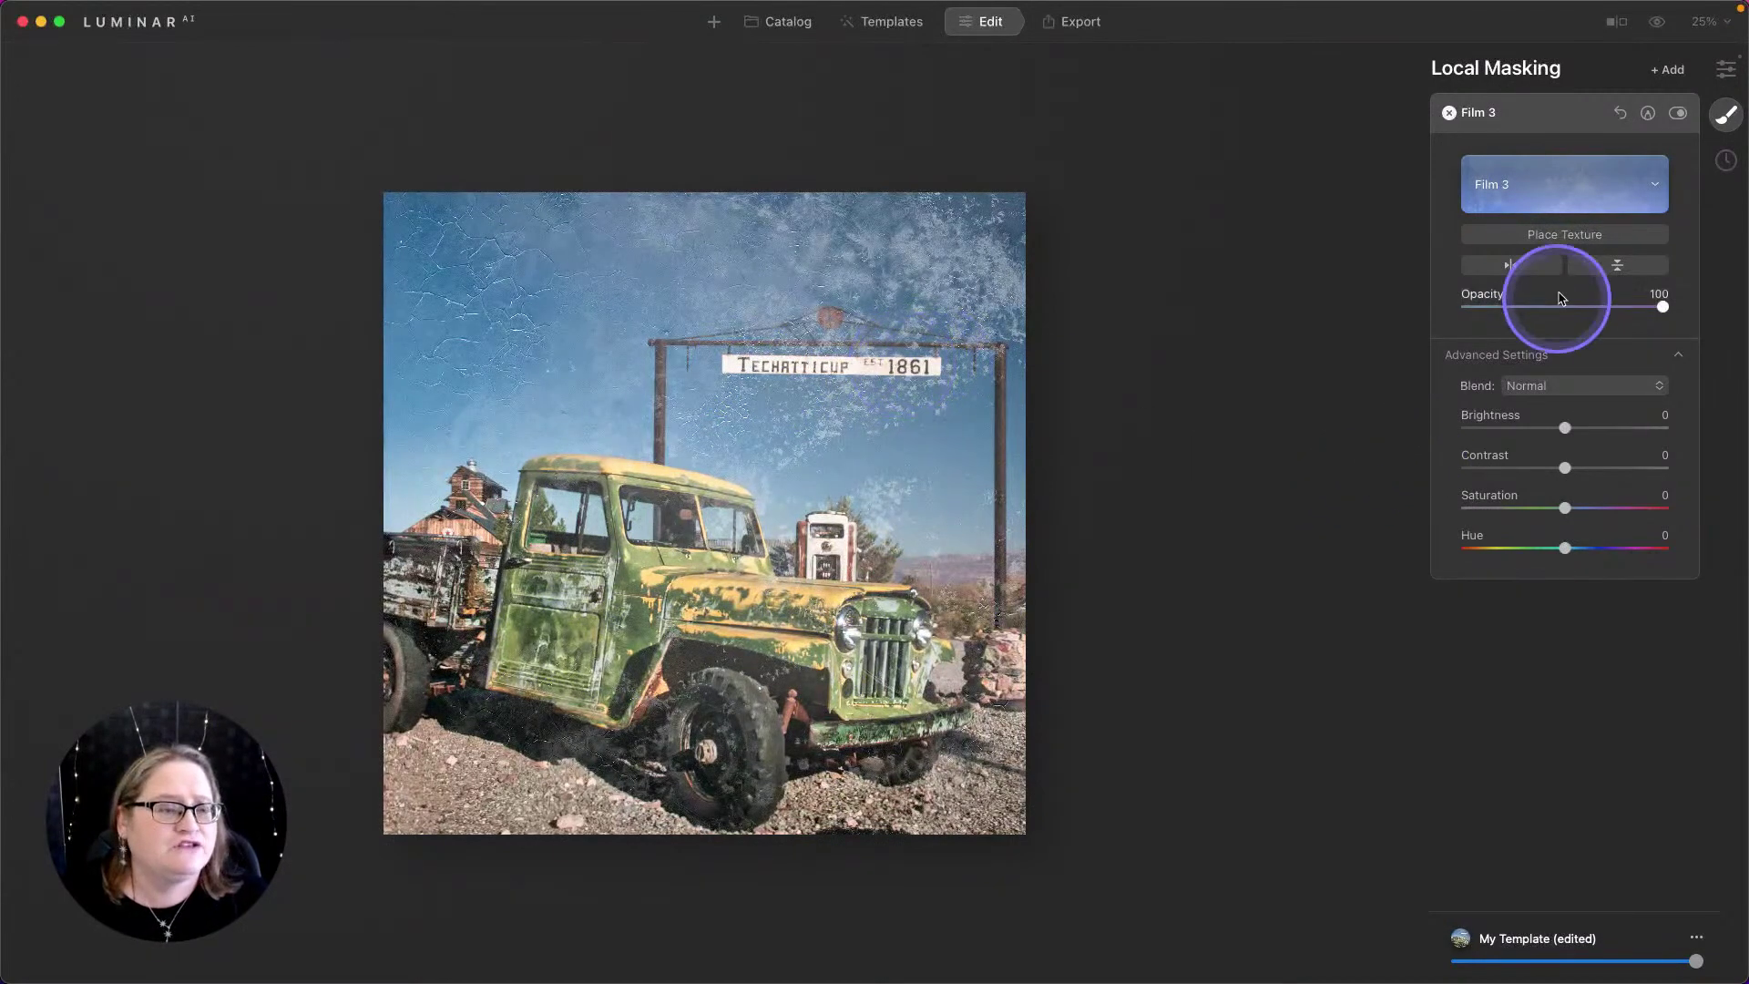
click(1647, 117)
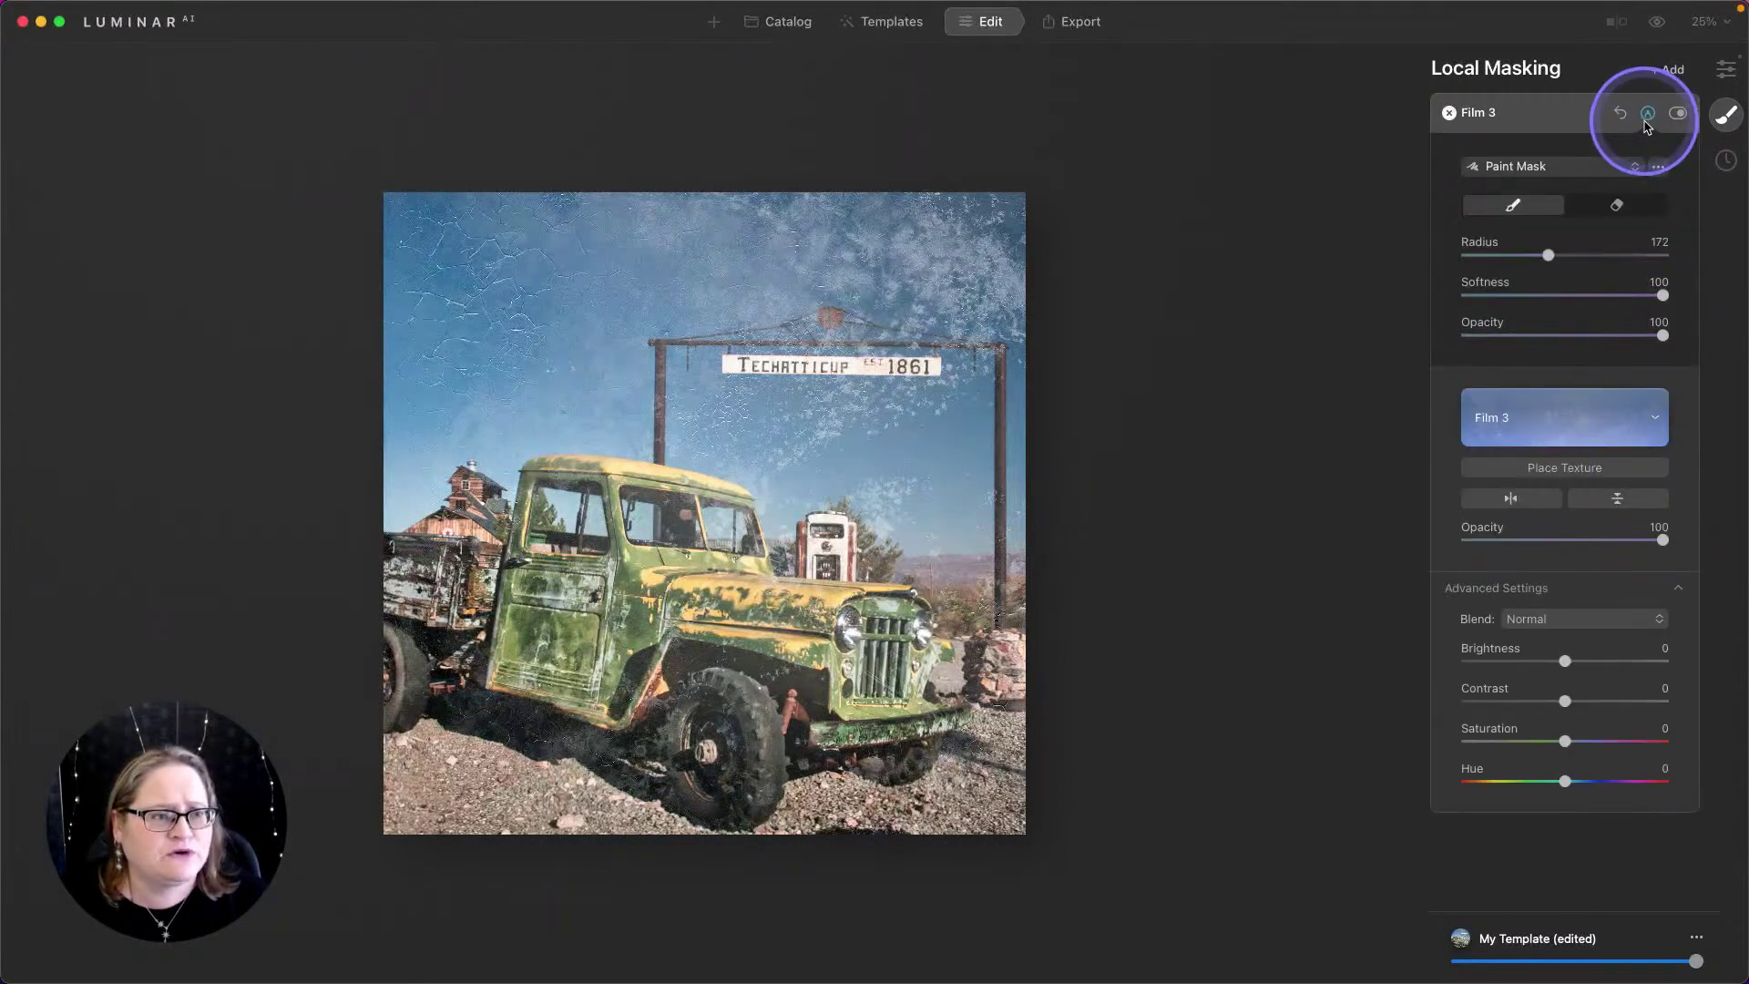
click(1614, 206)
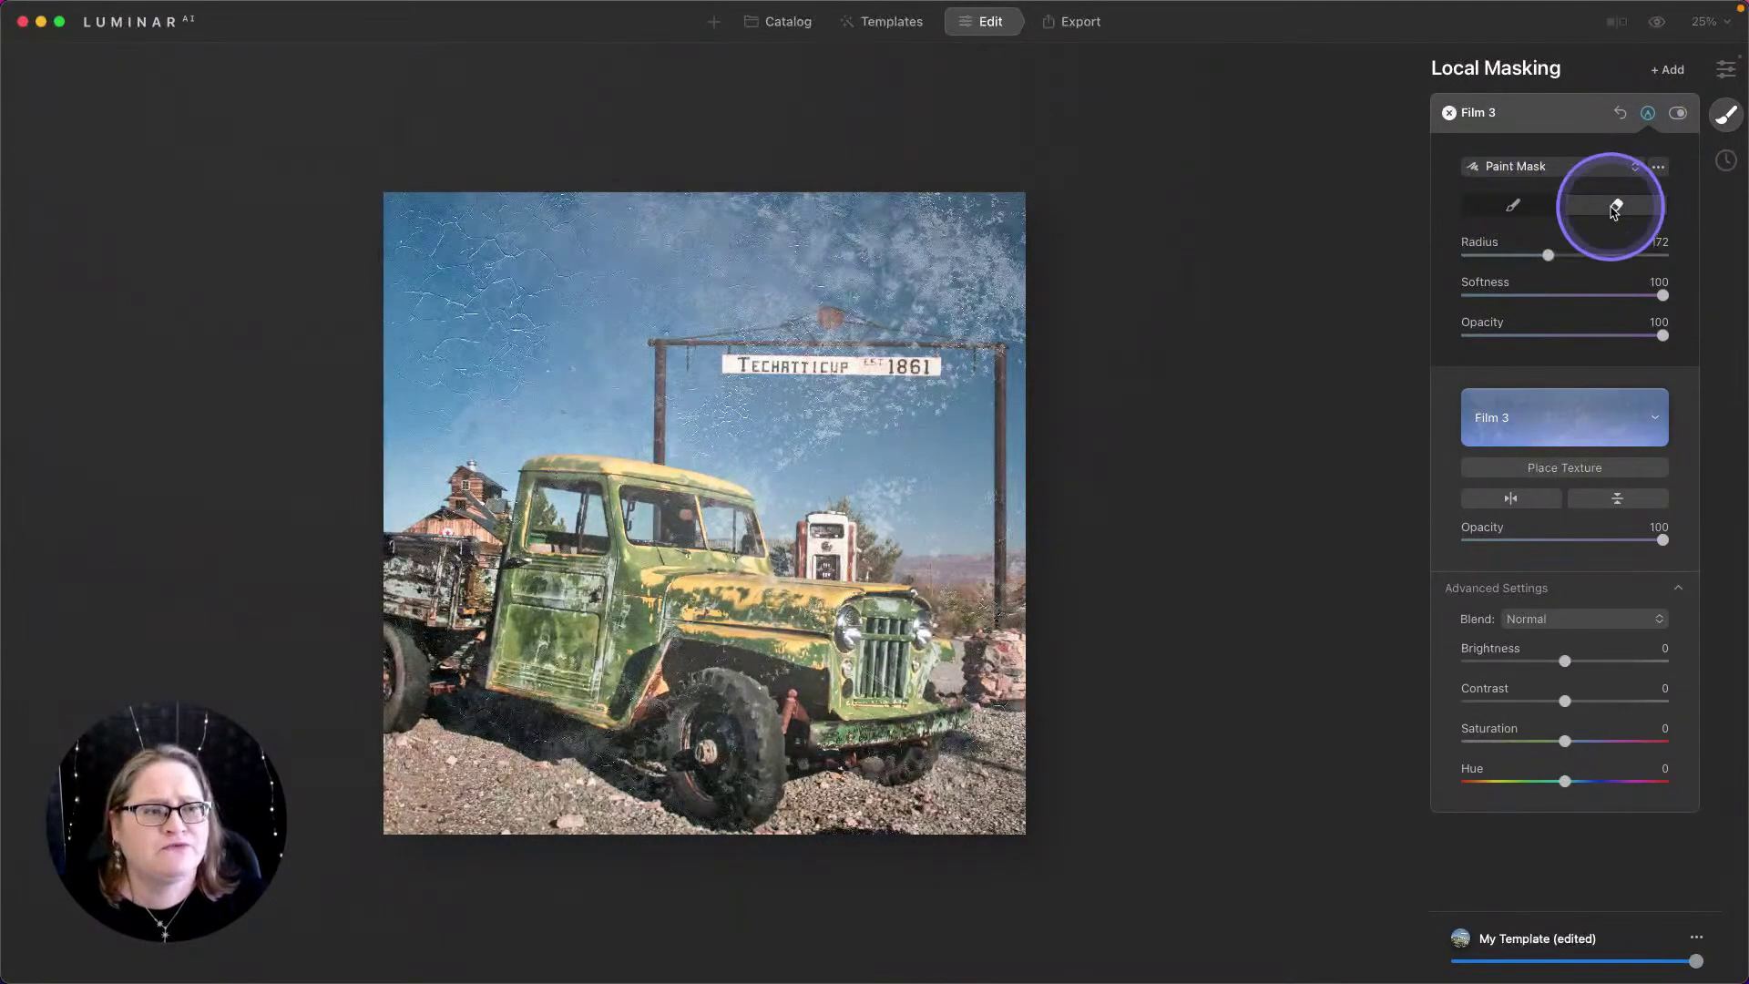
click(1561, 337)
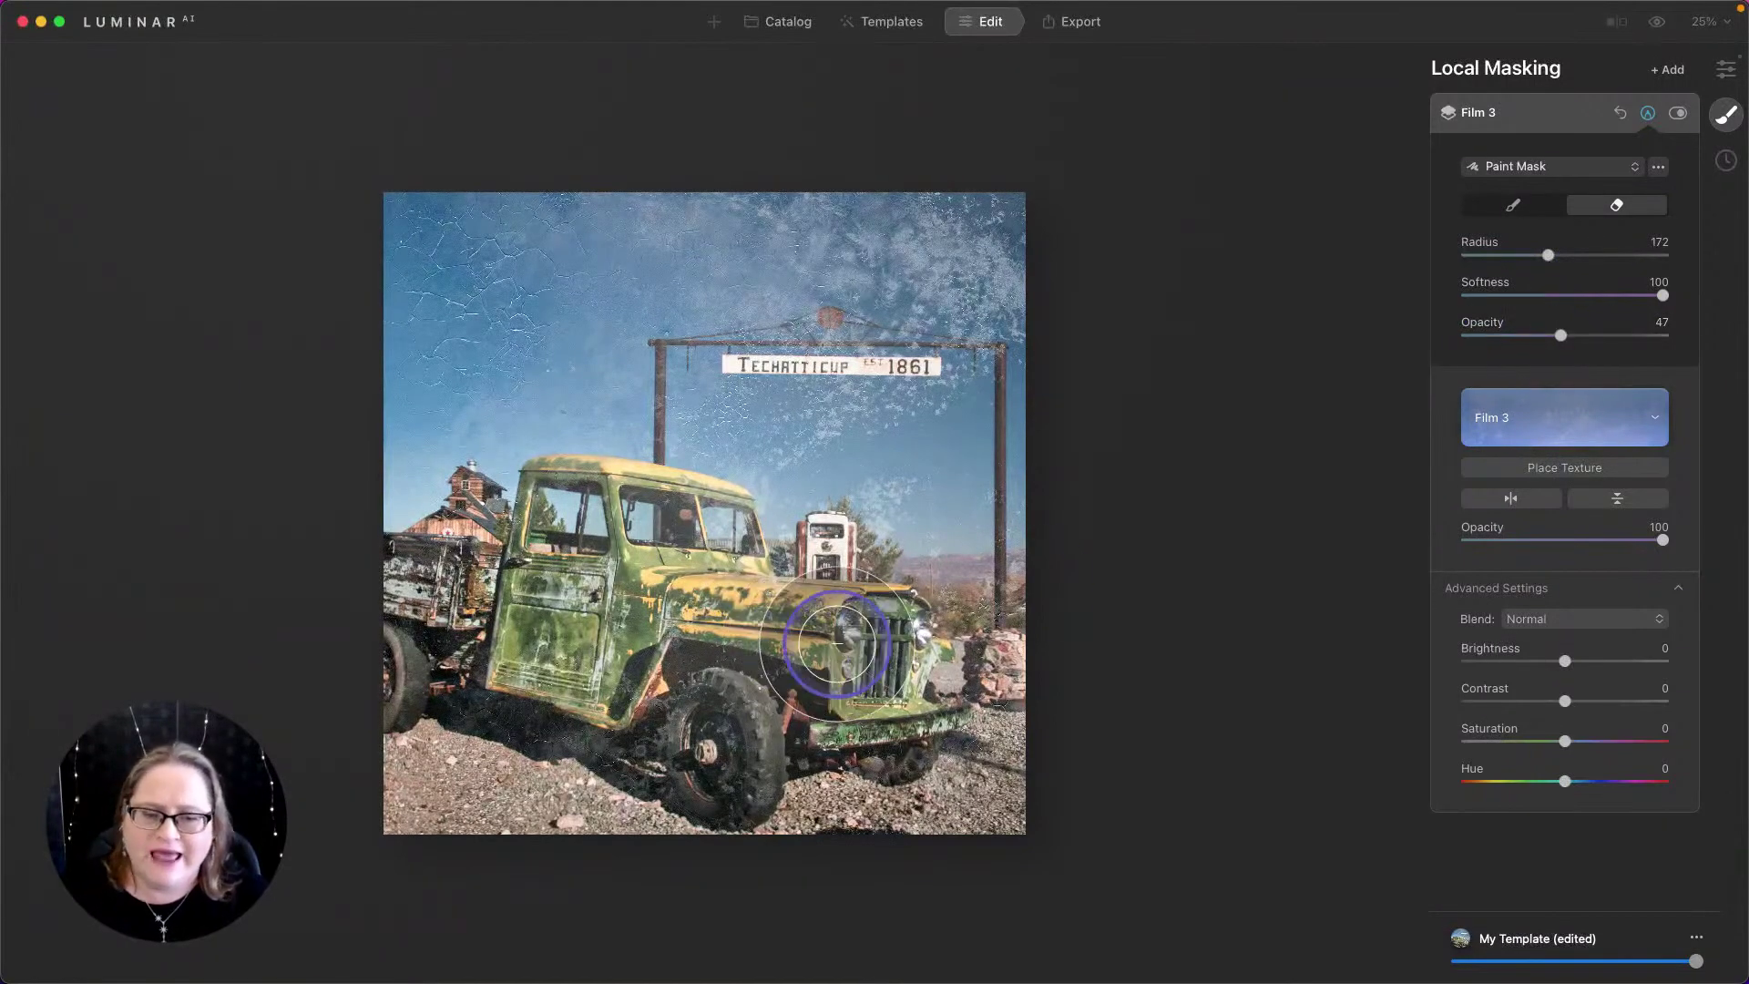
click(697, 600)
mouse_move(698, 601)
mouse_down()
mouse_move(776, 695)
mouse_move(588, 524)
mouse_move(468, 593)
mouse_move(421, 577)
mouse_move(500, 559)
mouse_move(624, 567)
mouse_move(742, 671)
mouse_move(714, 726)
mouse_move(874, 706)
mouse_move(722, 712)
mouse_move(450, 577)
mouse_move(418, 664)
mouse_move(398, 637)
mouse_up()
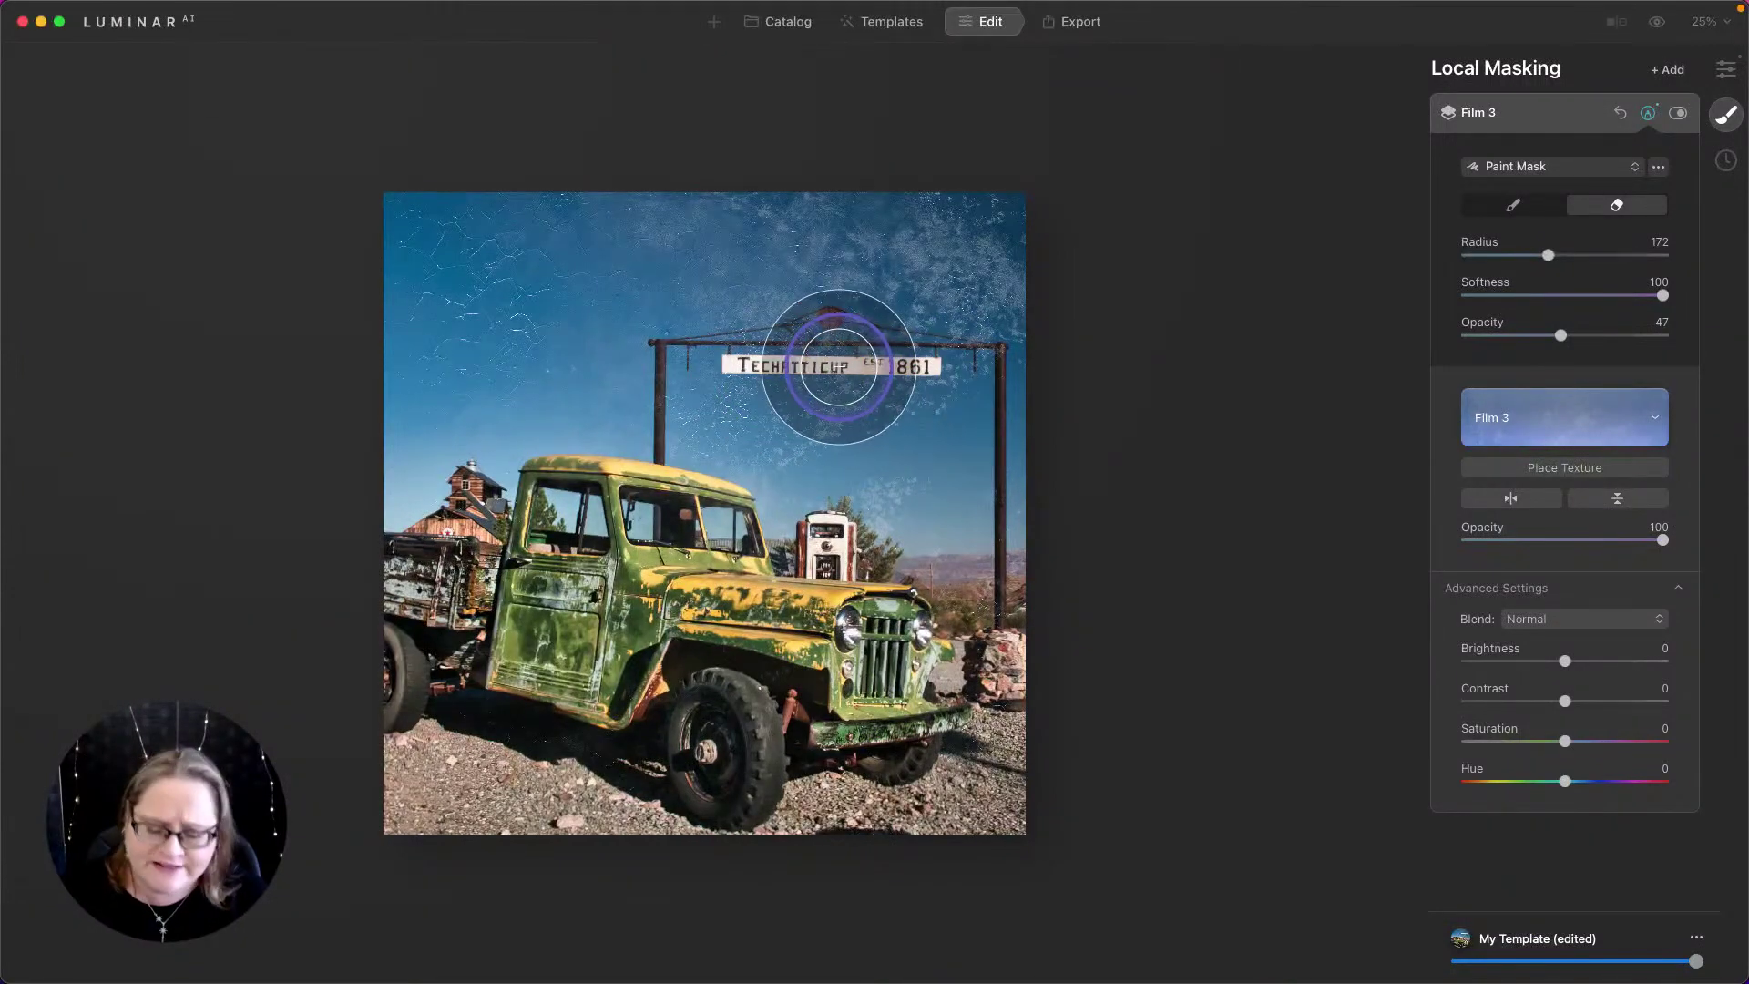
Step: Shrink the eraser brush to radius 16 and erase the texture along the Techatticup 1861 sign
key(bracketleft)
key(bracketleft)
key(bracketleft)
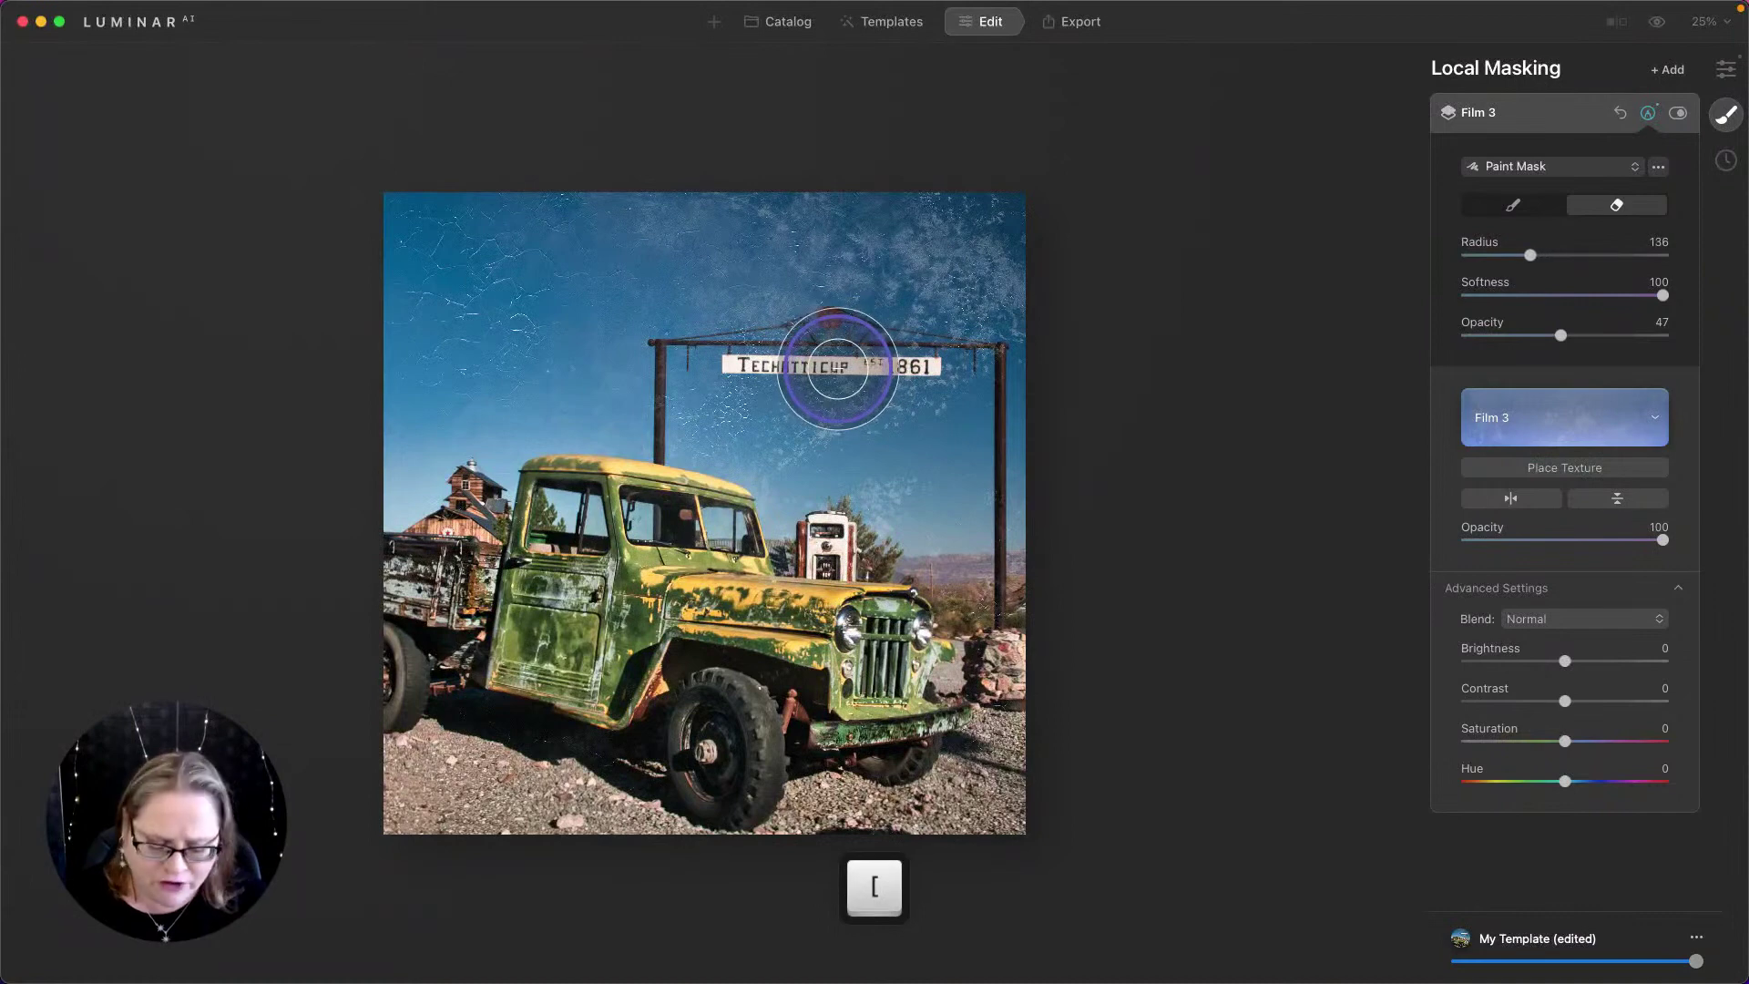
key(bracketleft)
key(bracketleft)
key(bracketleft)
mouse_move(931, 366)
mouse_down()
mouse_move(724, 365)
mouse_move(920, 366)
mouse_up()
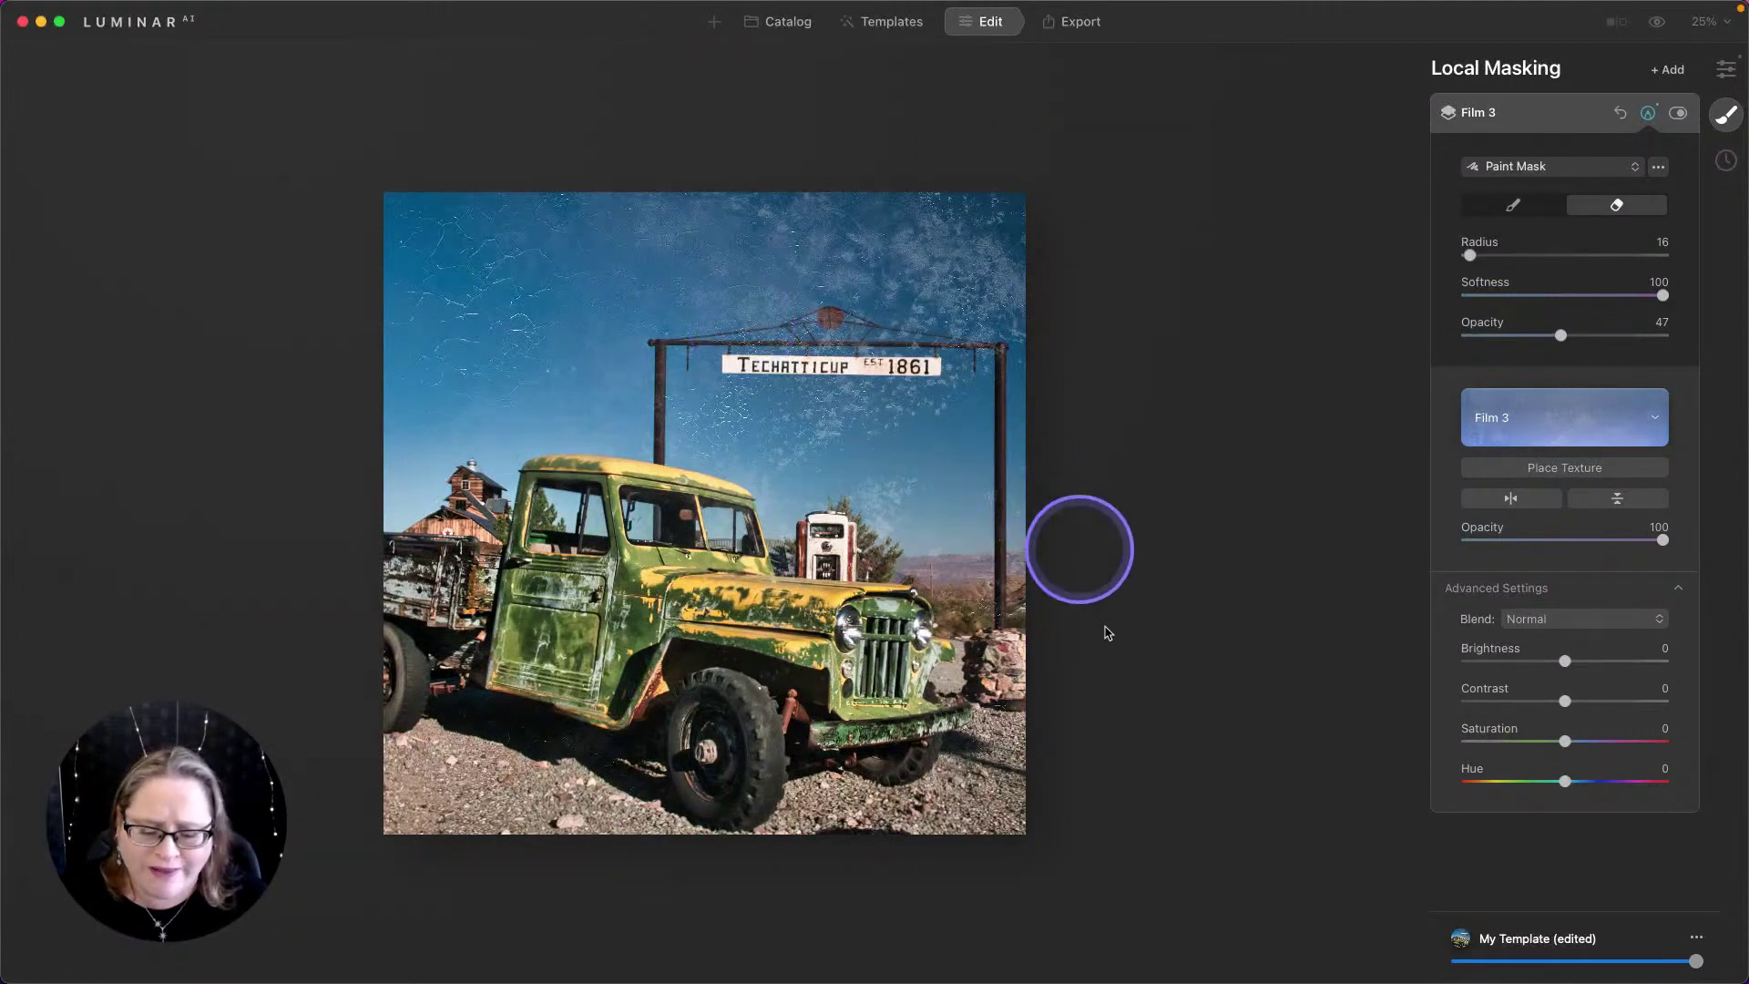
Step: Set the Vignette tool's Amount to -100 for a strong dark edge
click(1727, 71)
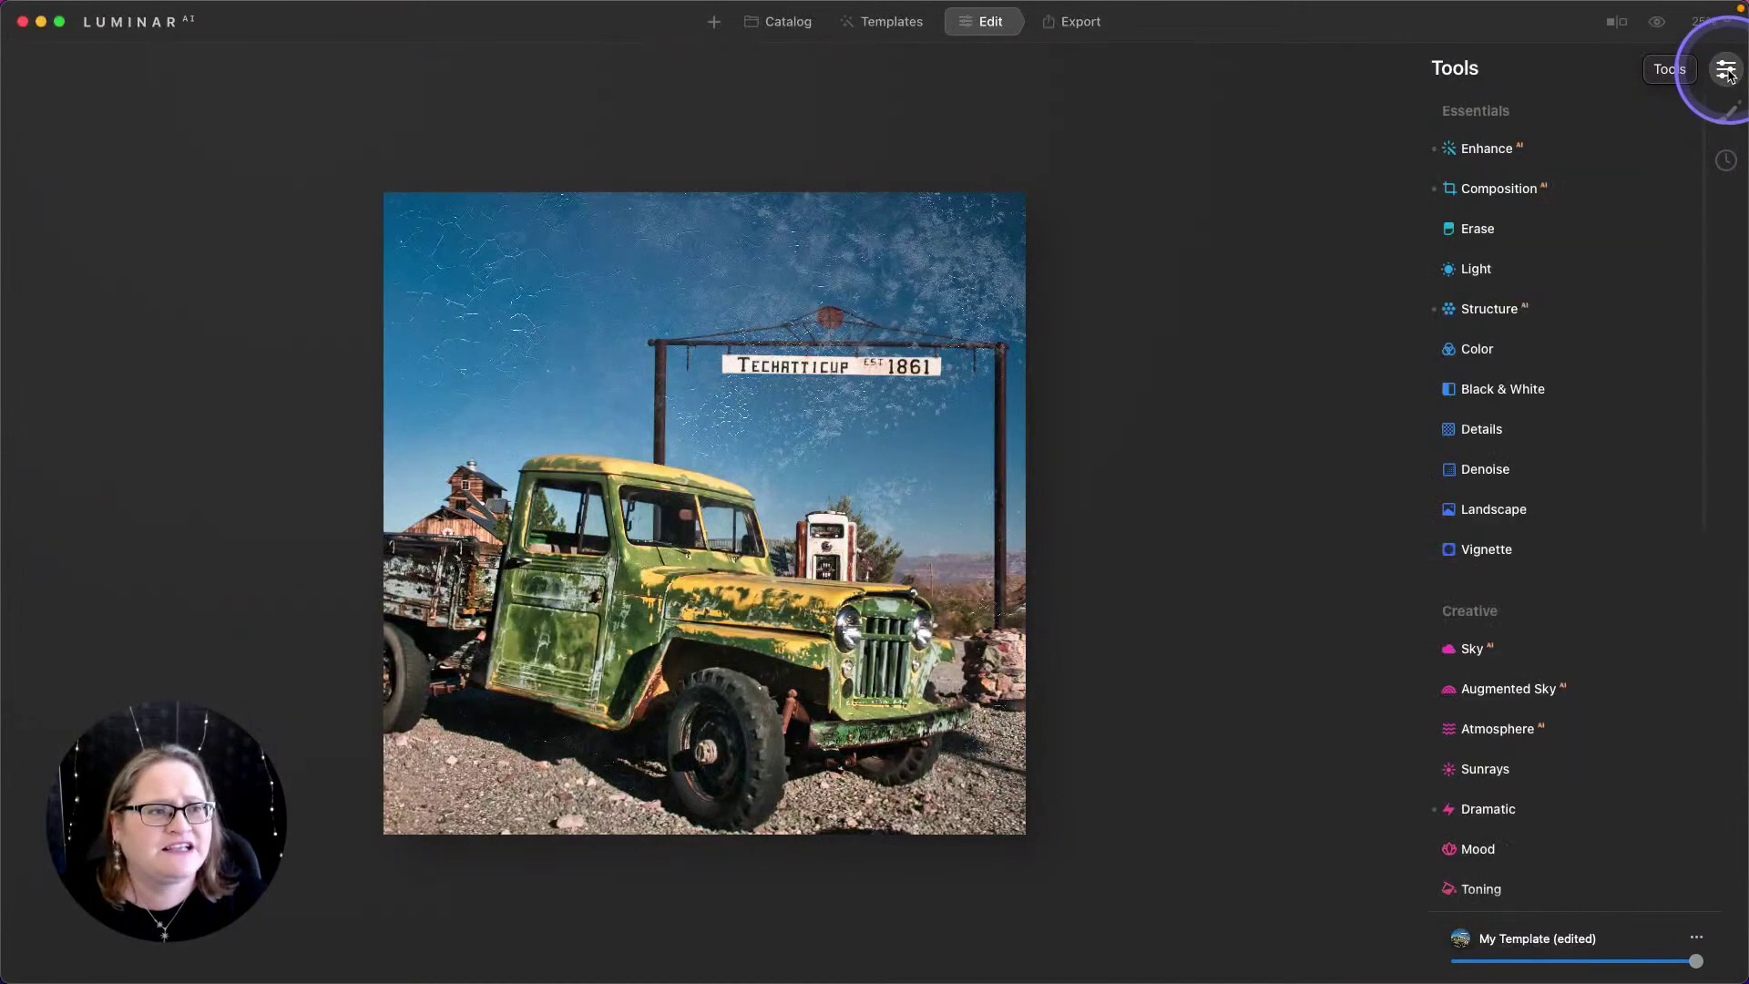
click(1485, 550)
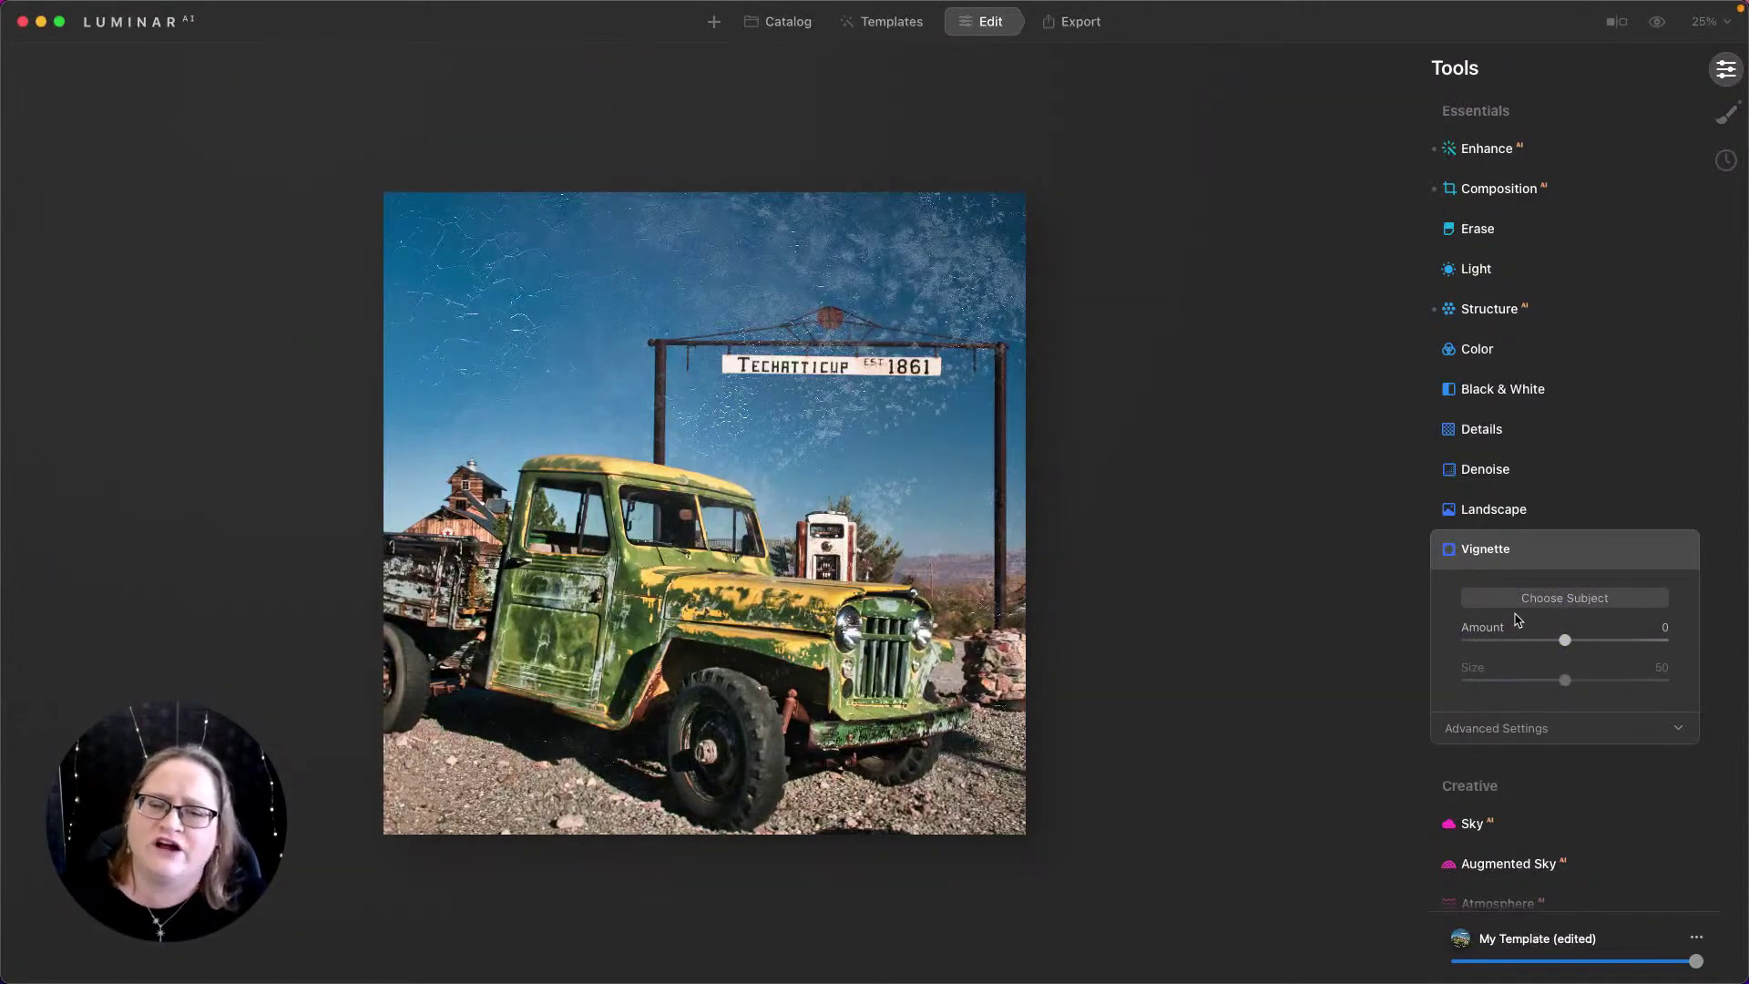
drag(1564, 641, 1458, 654)
Step: In Vignette Advanced Settings, set Roundness -100, Size 14 and Amount about -81
click(1542, 726)
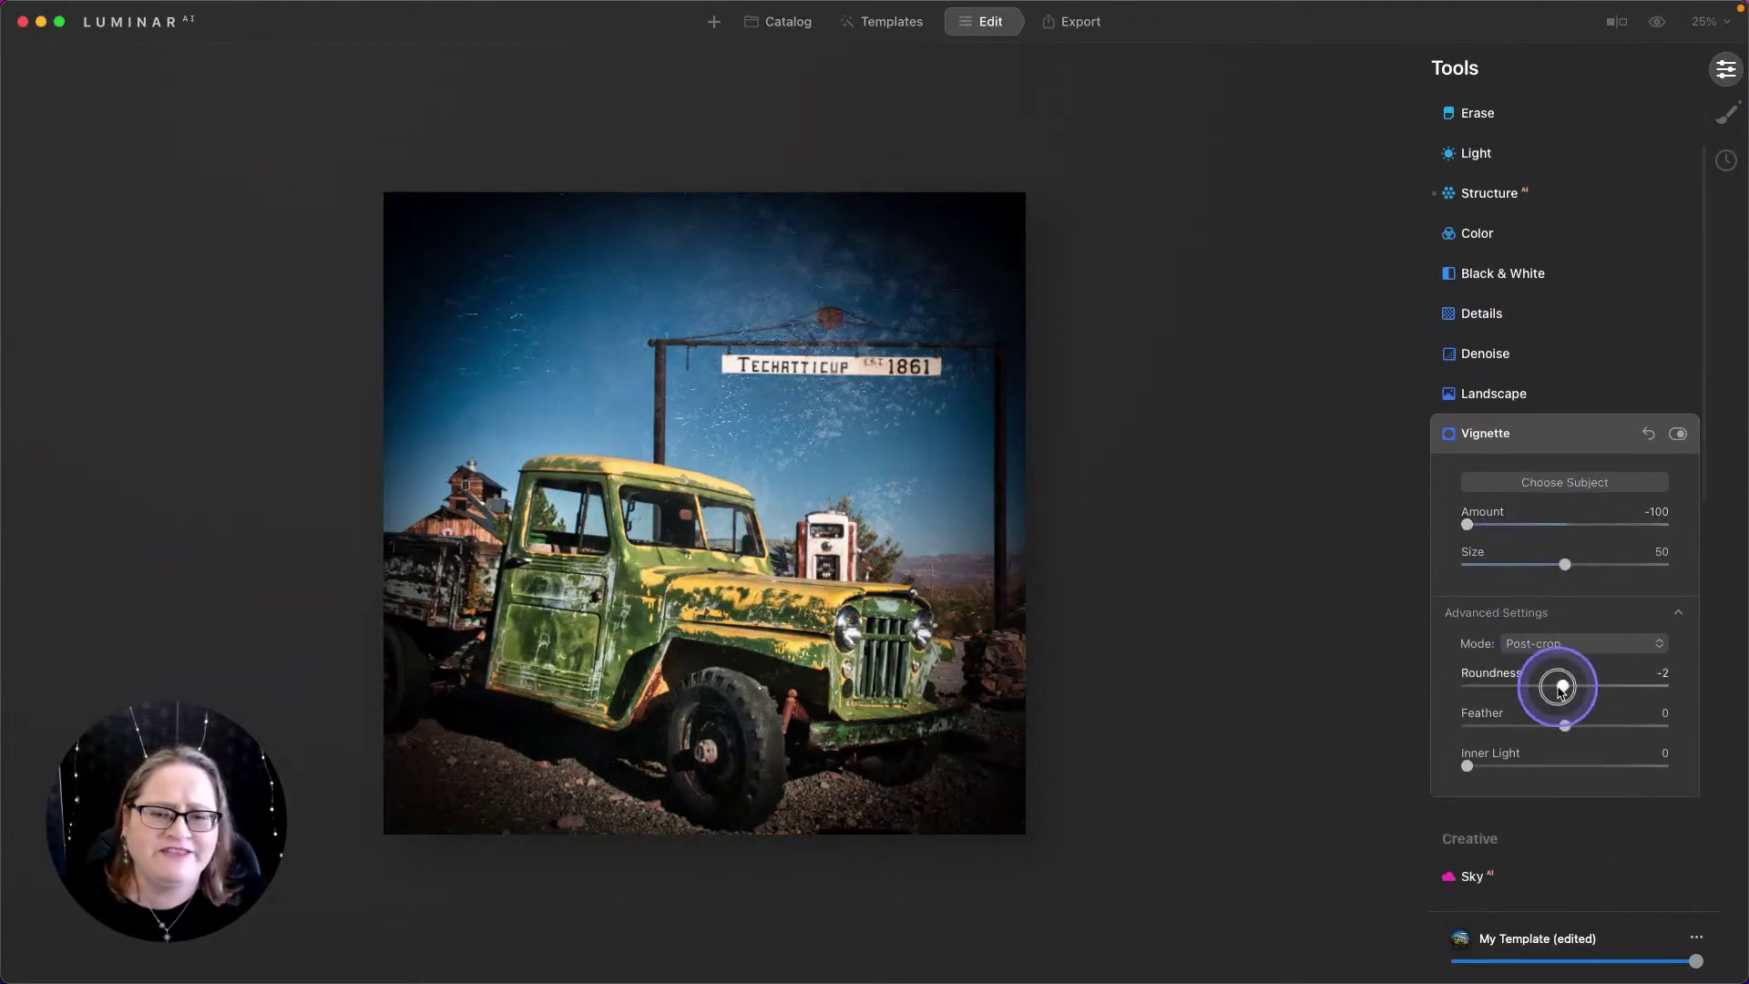
drag(1562, 685, 1393, 691)
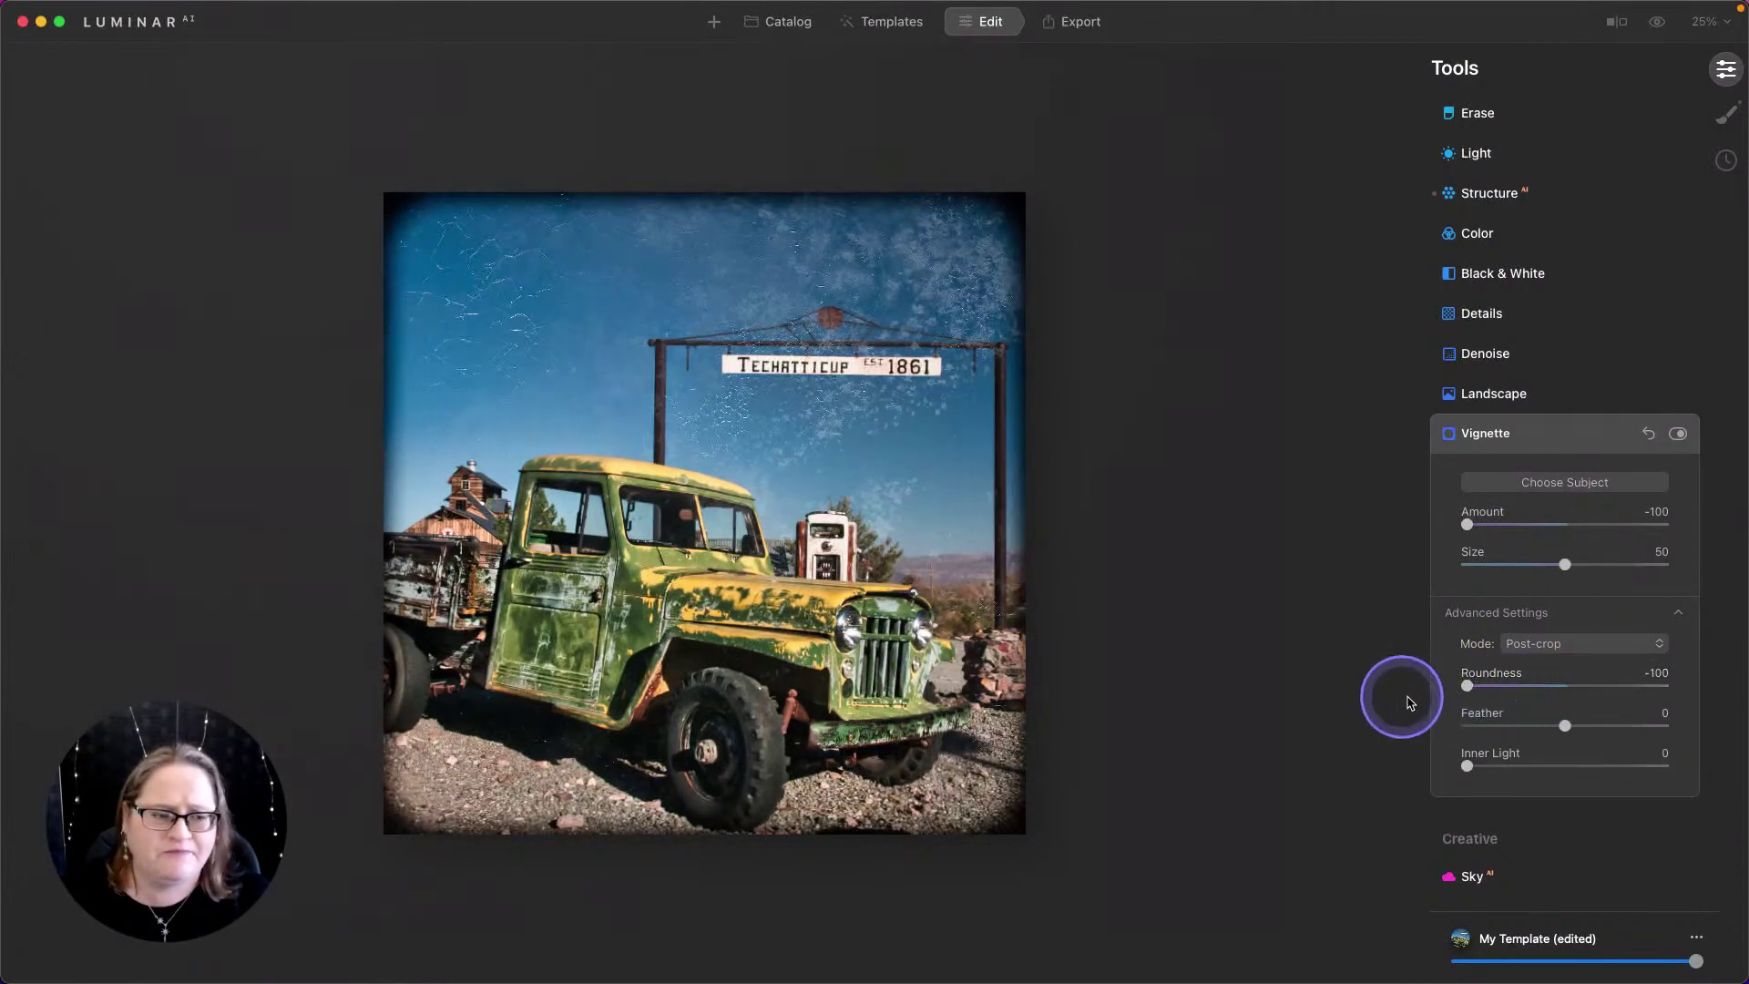
drag(1564, 564, 1494, 583)
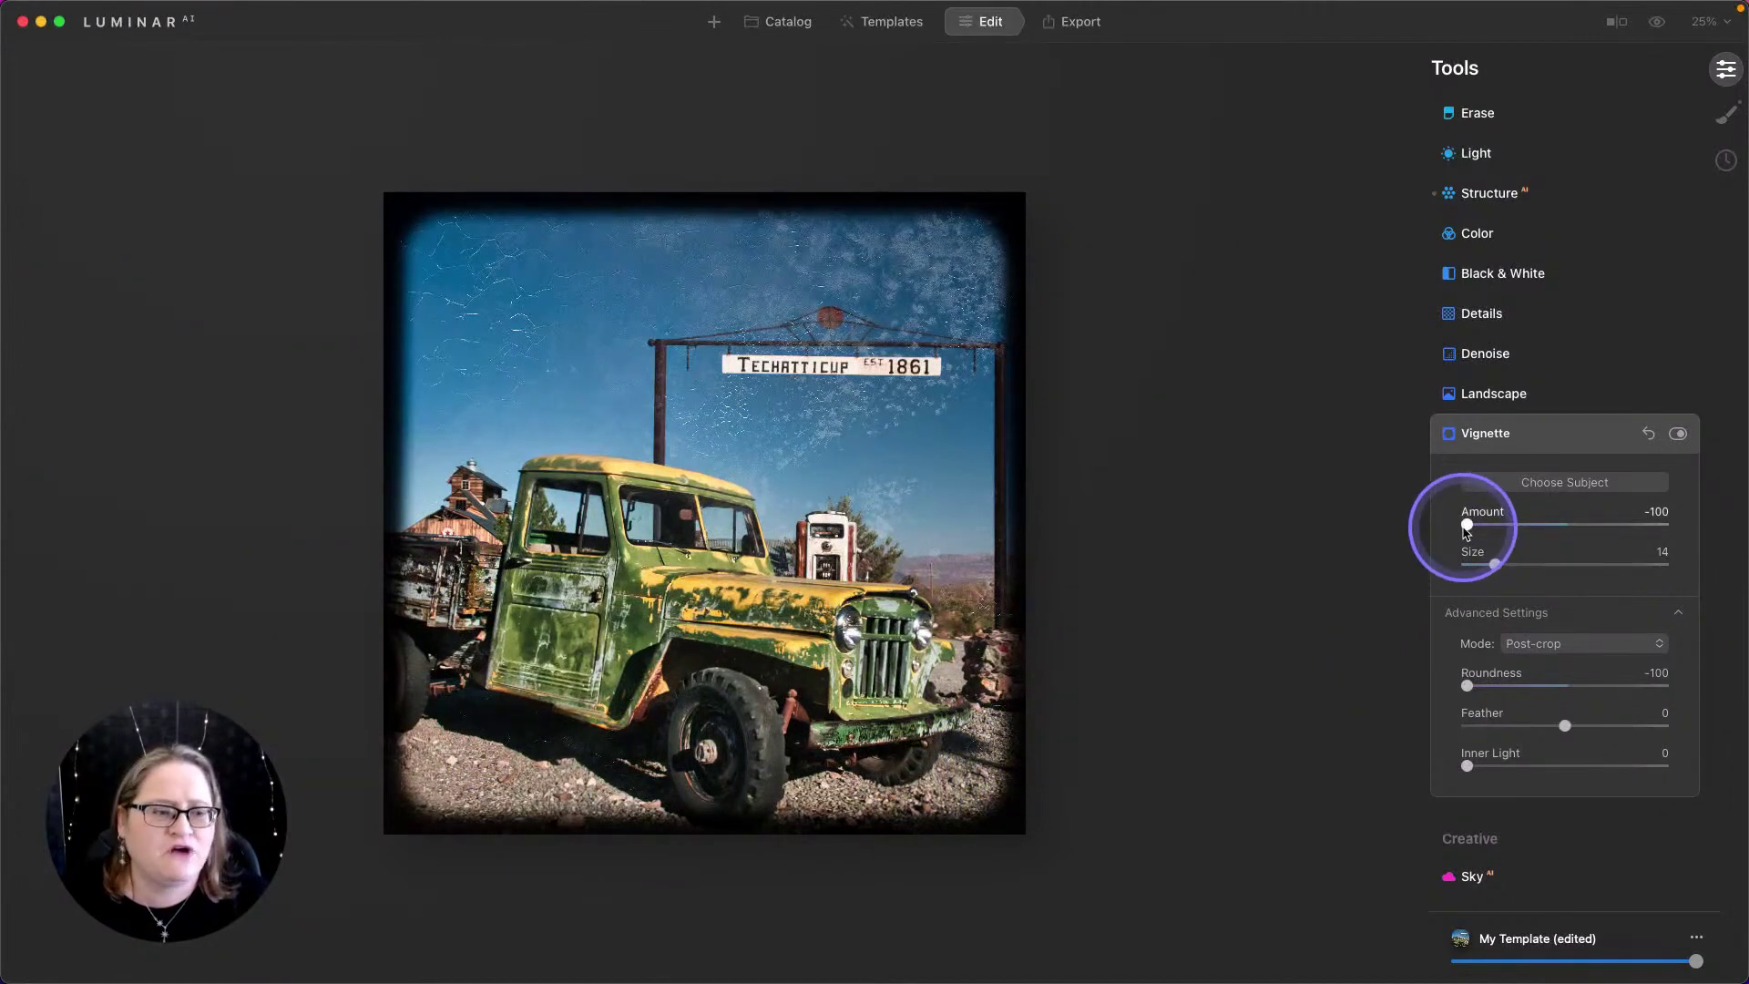
mouse_move(1468, 526)
mouse_down()
mouse_move(1542, 519)
mouse_move(1476, 528)
mouse_move(1490, 539)
mouse_up()
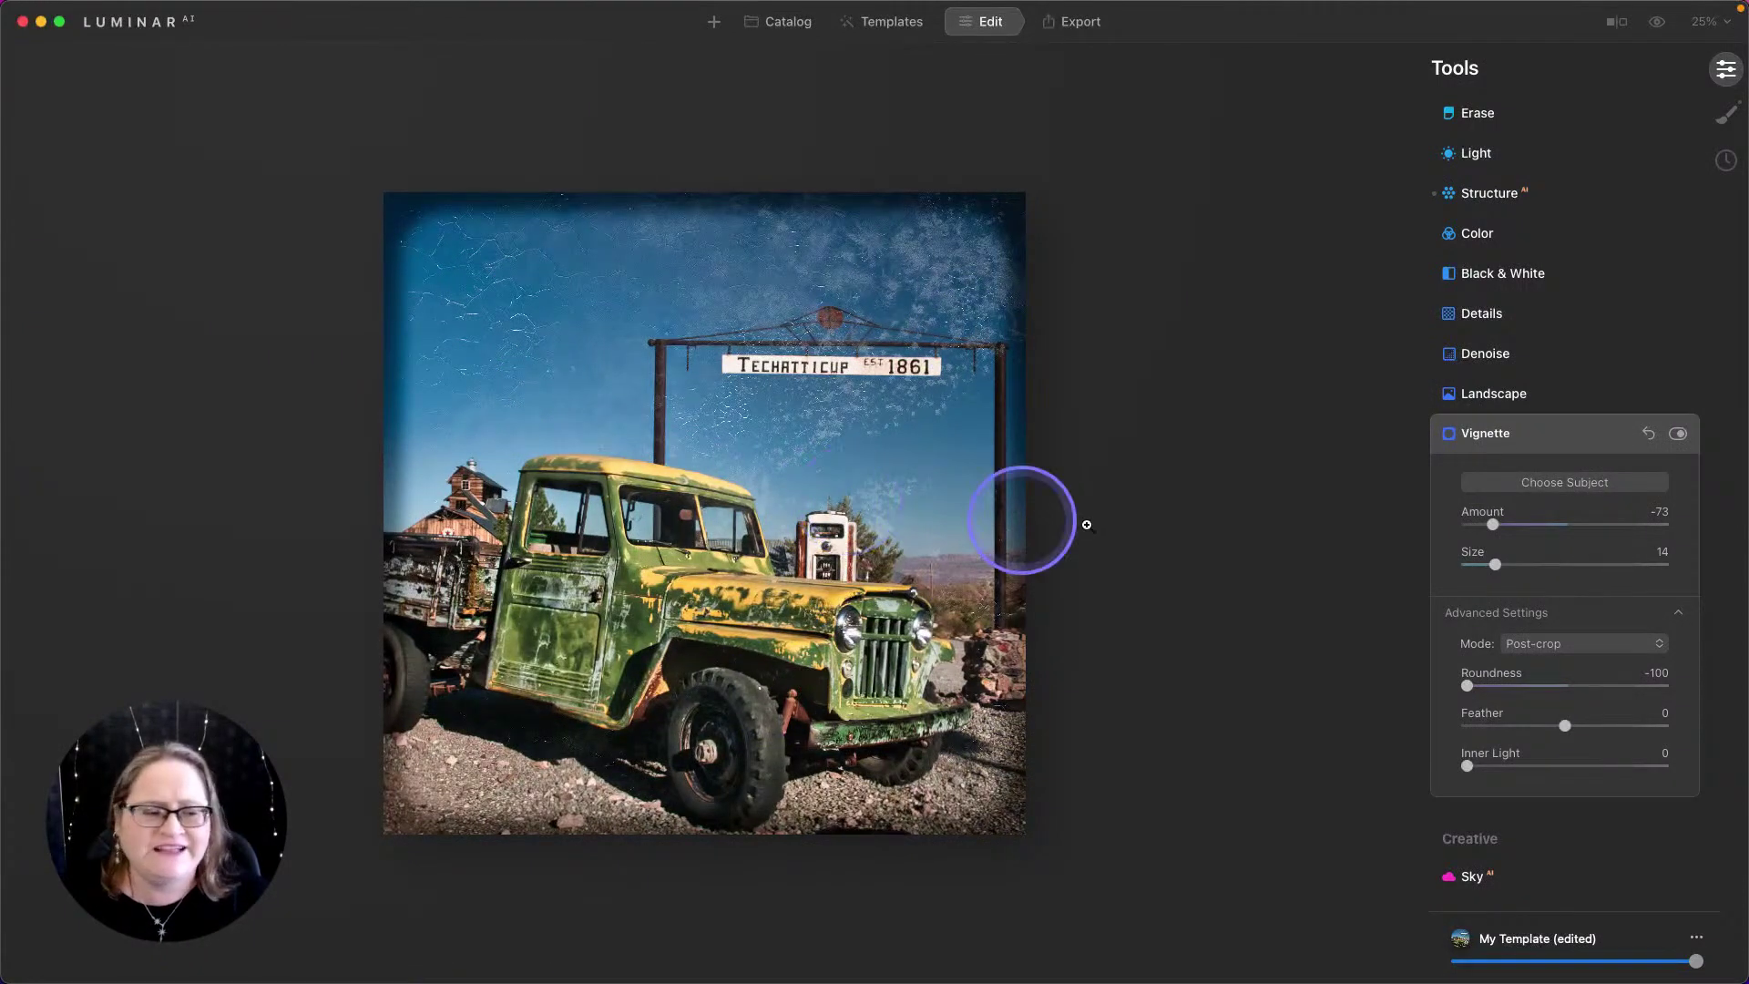
drag(1495, 526, 1486, 526)
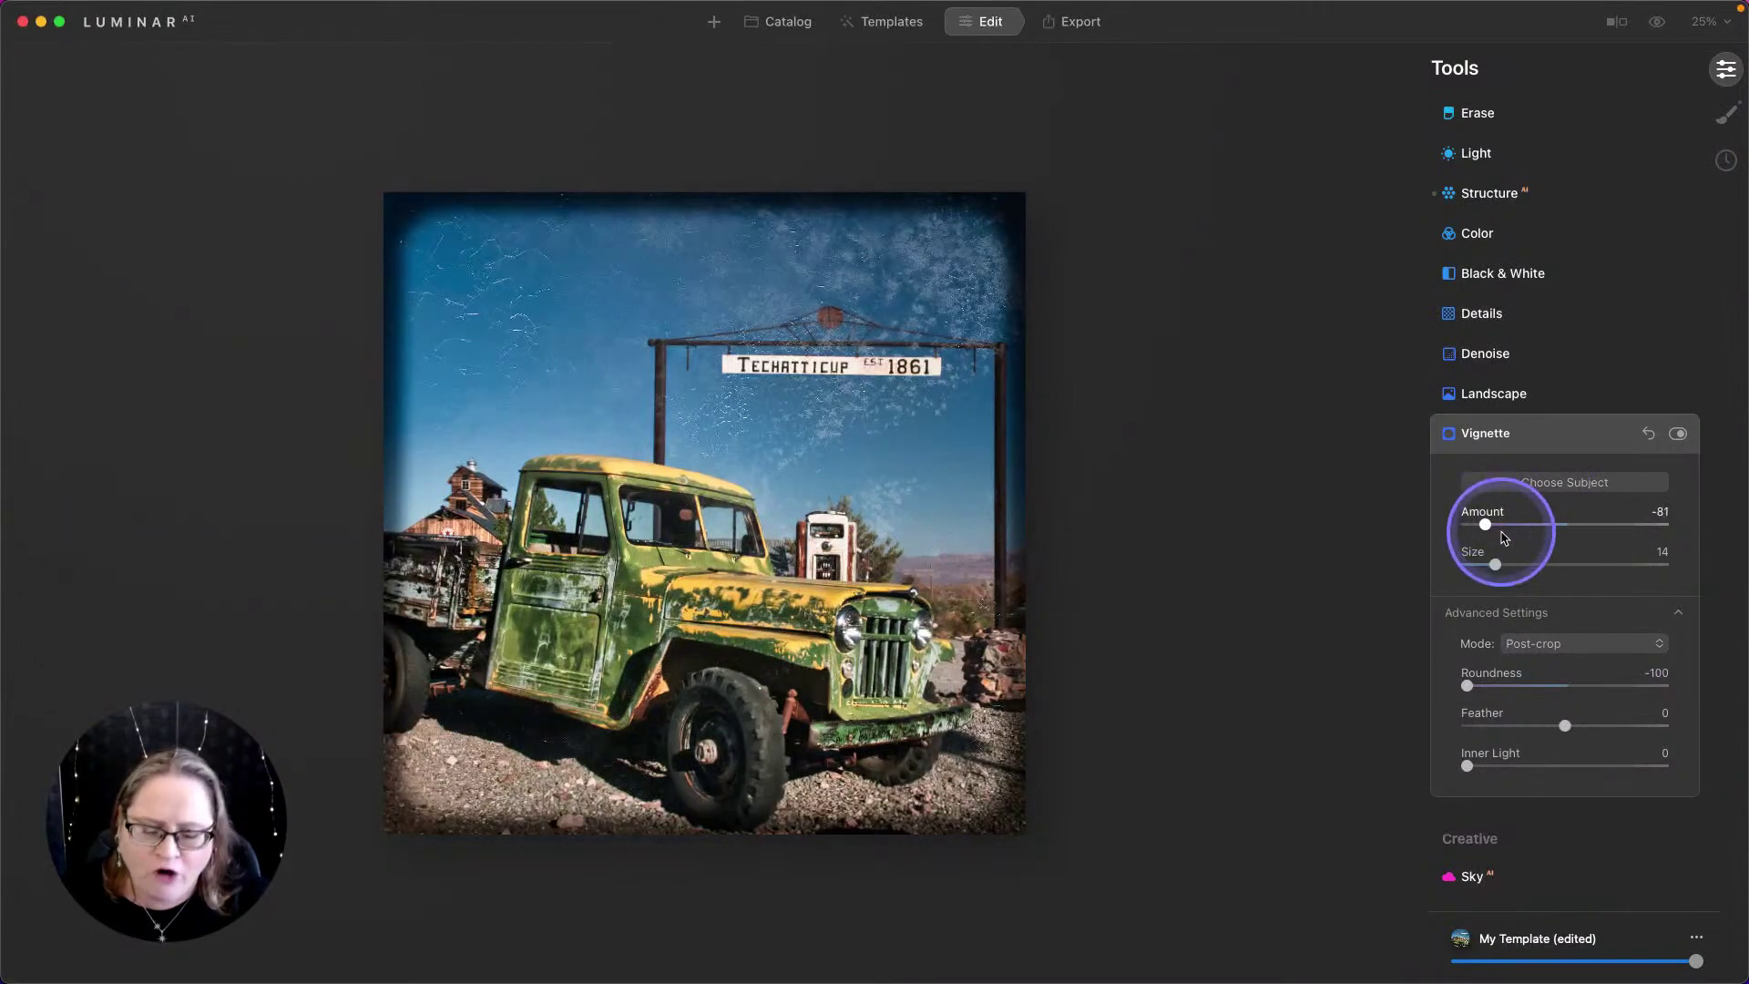